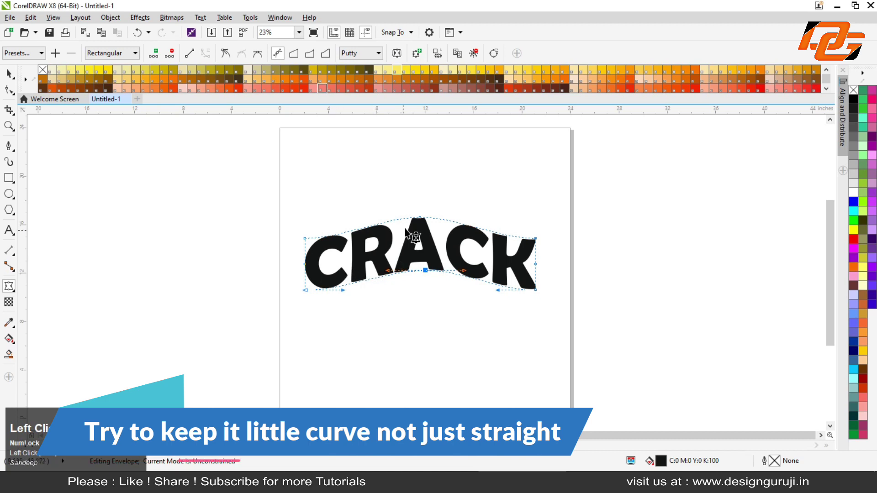
Add a perspective effect to the curved CRACK text, keeping its arched envelope shape
left_click_drag(420, 216, 426, 242)
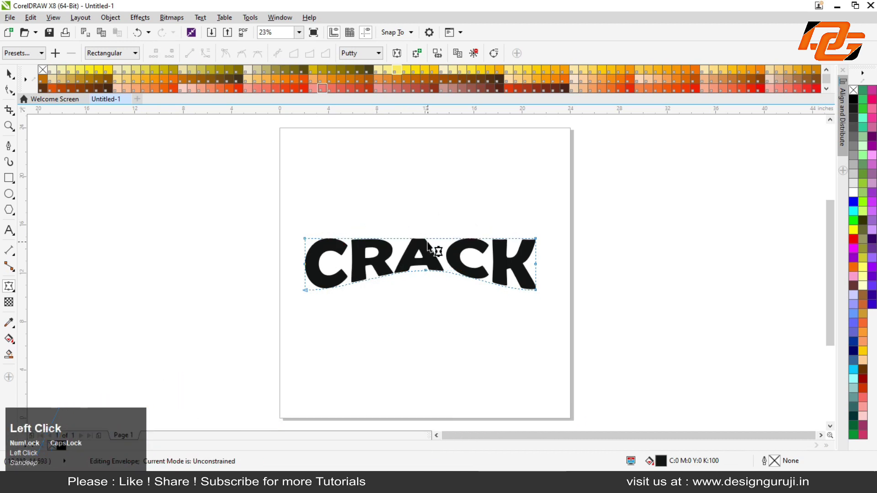
key("ctrl+z")
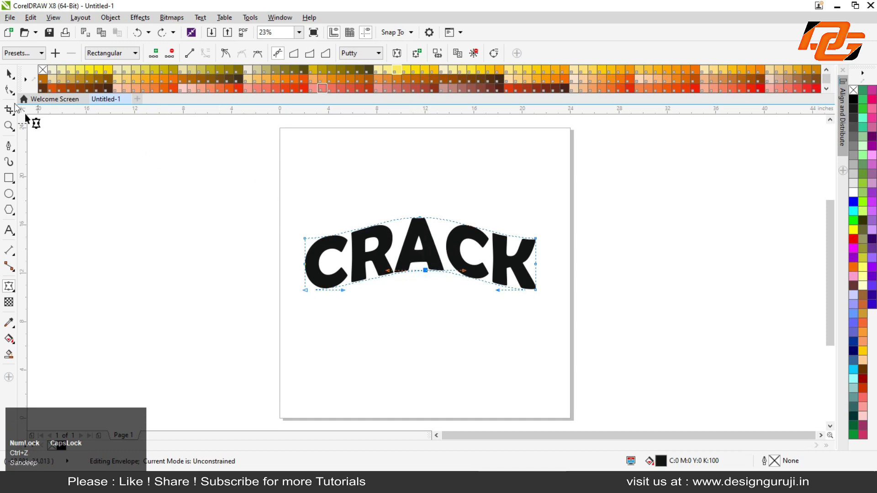
left_click(9, 73)
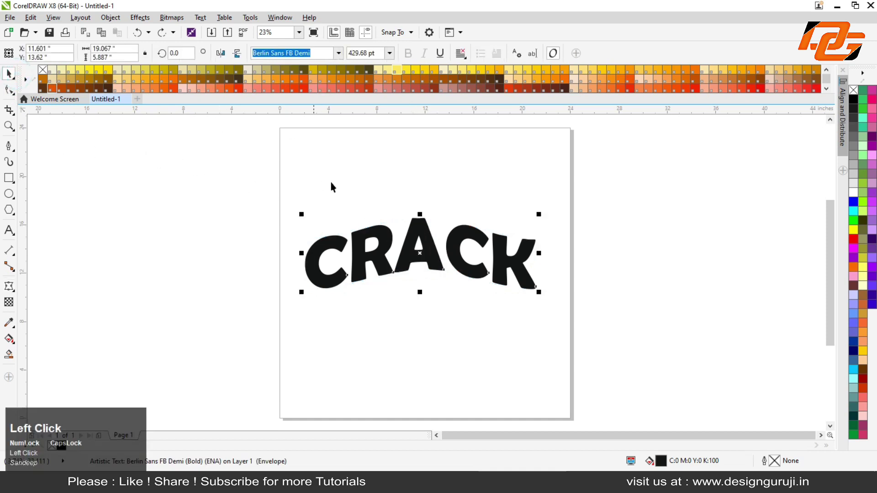
left_click(140, 18)
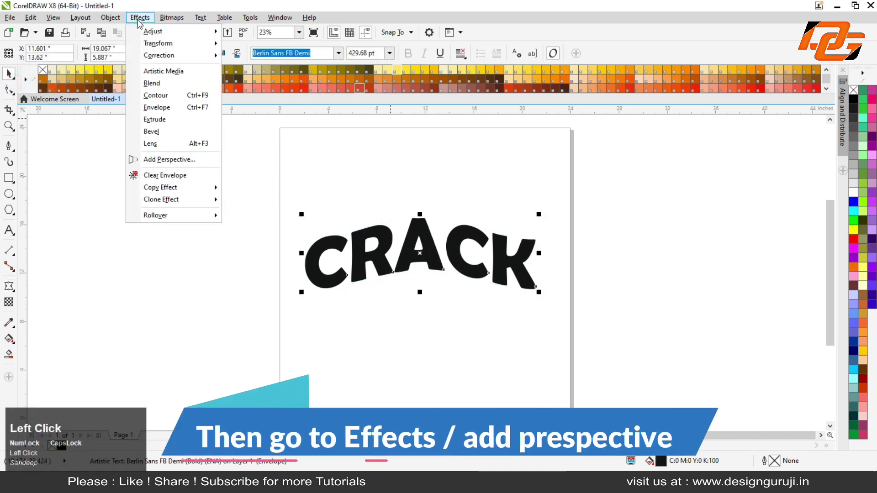
left_click(157, 159)
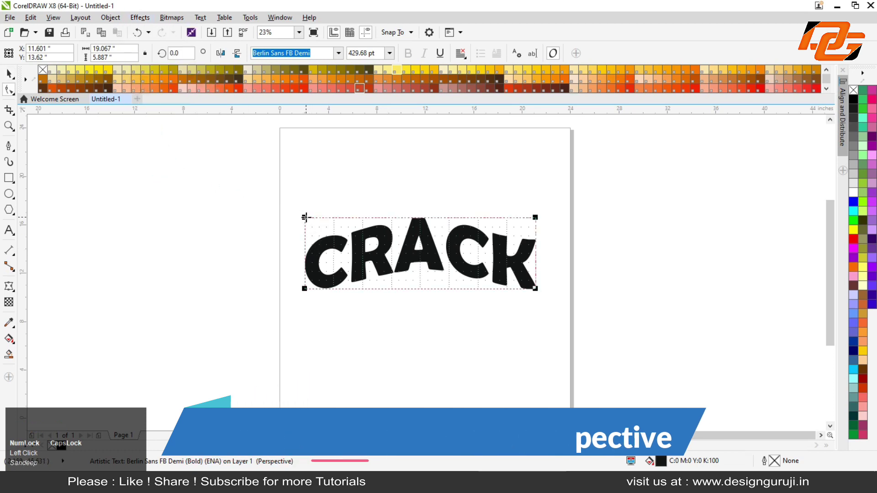
Reposition the four perspective corners so the CRACK text slants upward from the first C to the K
left_click_drag(304, 218, 298, 237)
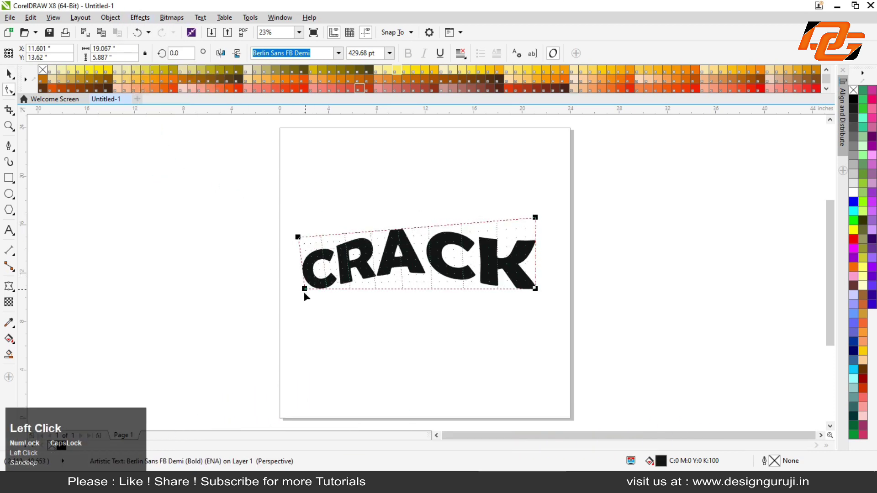
left_click_drag(304, 289, 315, 323)
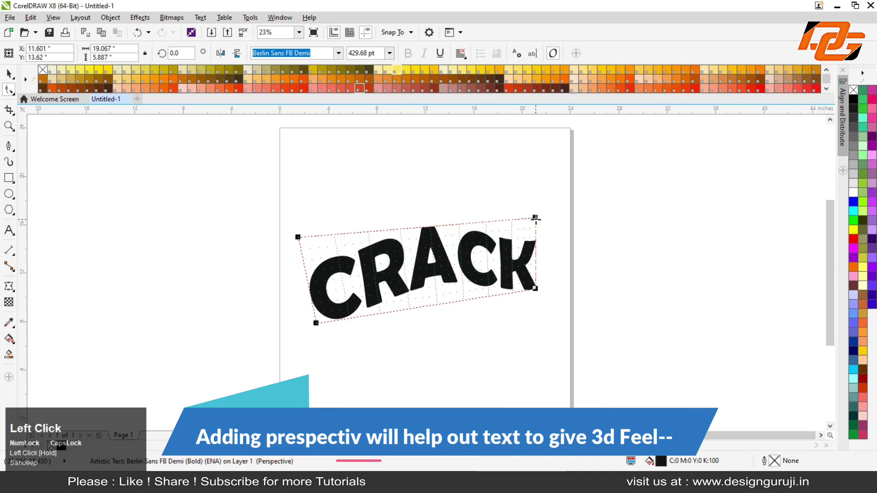
left_click_drag(535, 219, 509, 203)
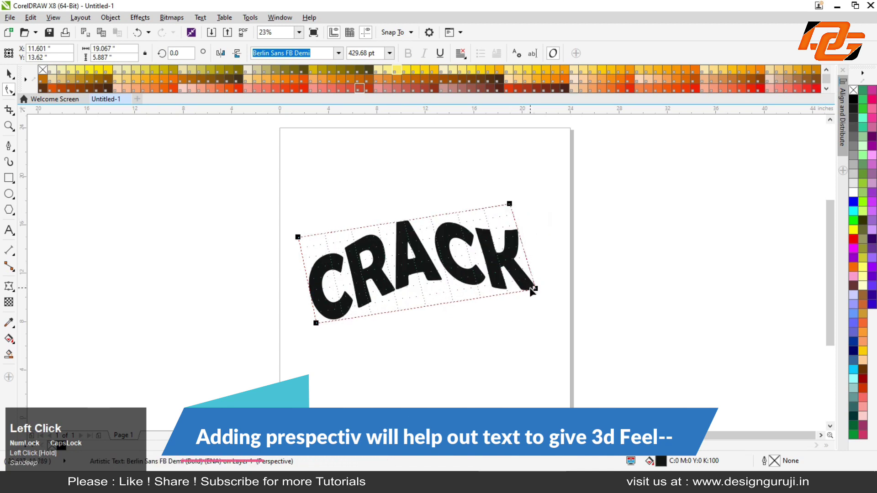
left_click_drag(533, 290, 535, 270)
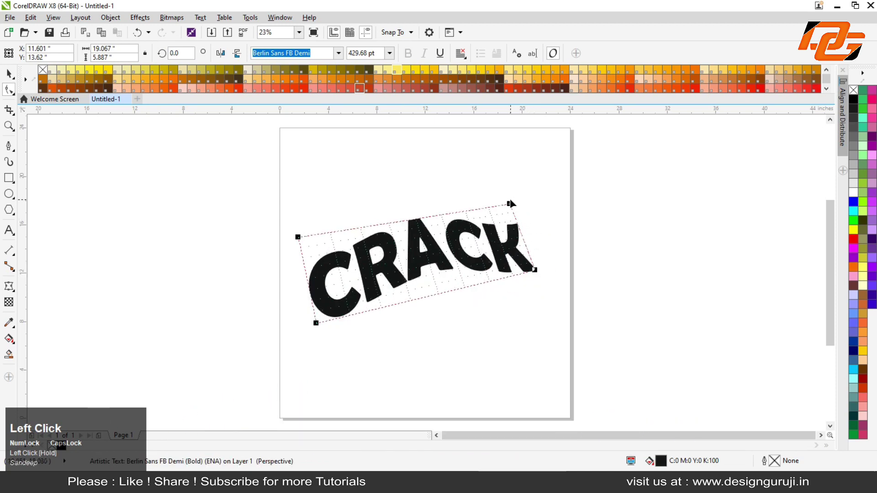
left_click_drag(510, 204, 511, 195)
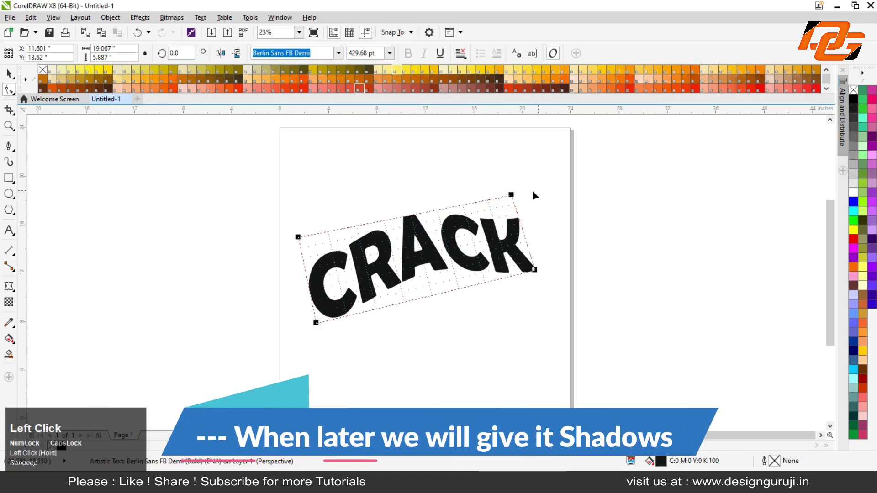
left_click_drag(316, 322, 330, 323)
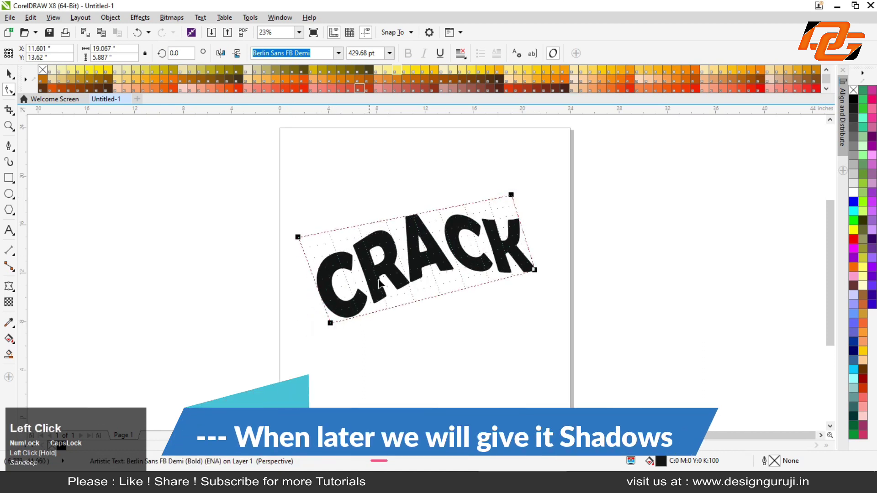
left_click_drag(298, 237, 279, 244)
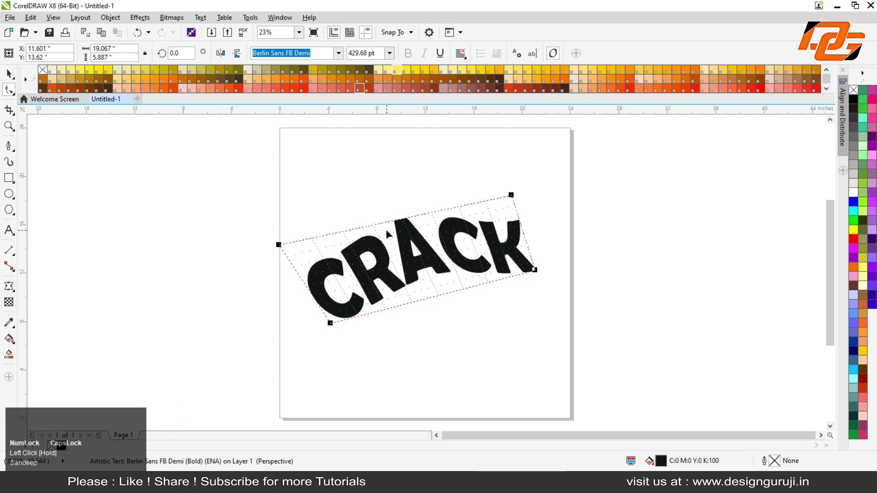
mouse_move(534, 271)
left_mouse_down()
mouse_move(546, 283)
mouse_move(540, 275)
left_mouse_up()
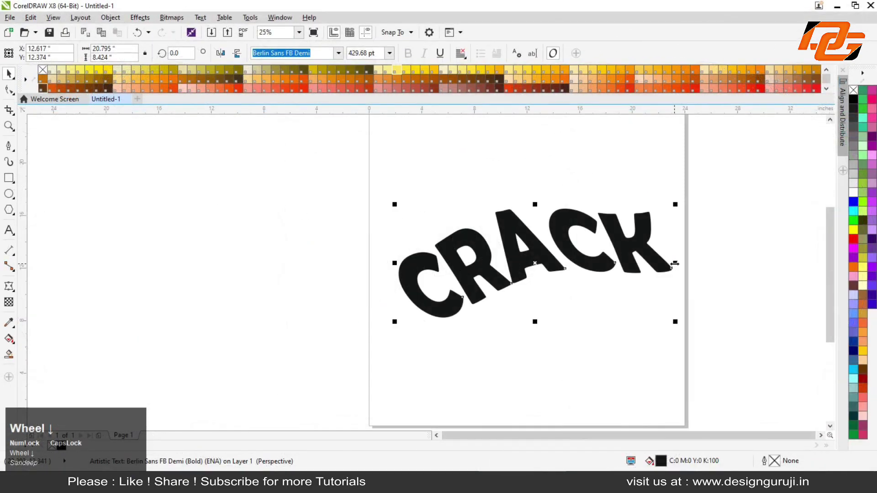
Convert the perspective CRACK text to curves
left_click(110, 17)
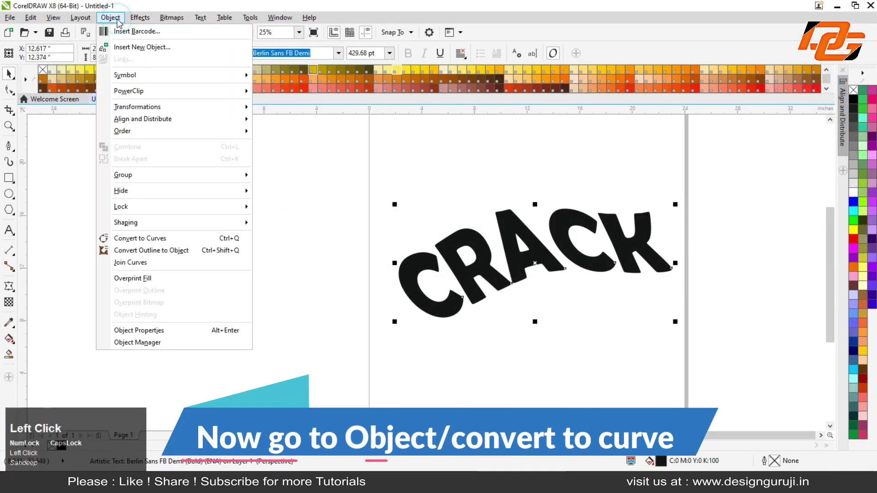
left_click(133, 238)
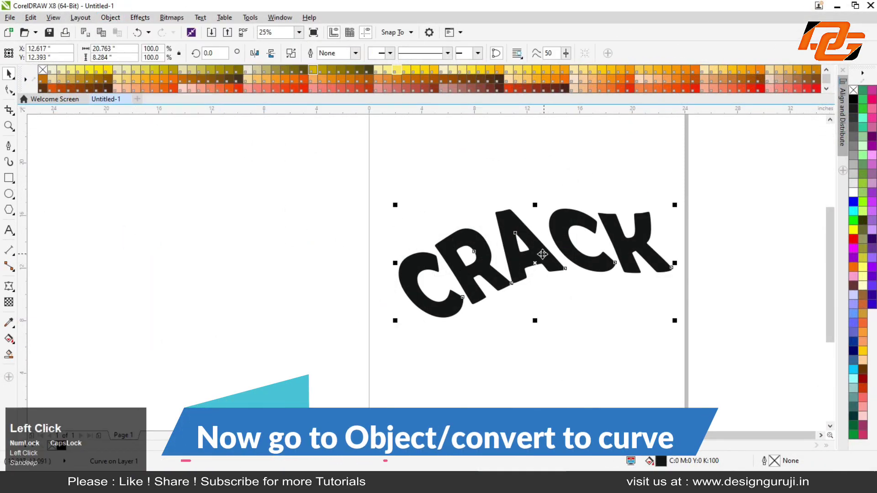
Stretch the CRACK curves horizontally to about 108% width and move them up and left to about X 11.47, Y 14.77 inches
left_click_drag(666, 277, 689, 264)
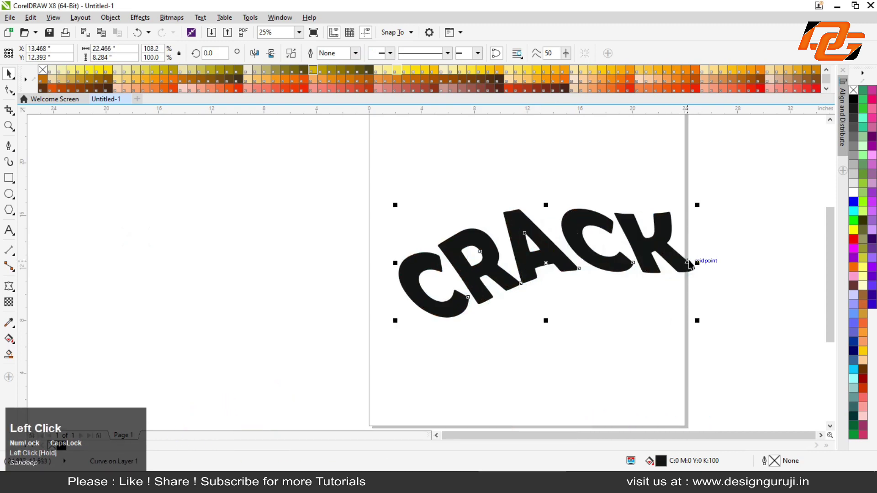
left_click_drag(525, 262, 498, 230)
Give the CRACK curves a black hairline outline and no fill
scroll(504, 224, "up", 2)
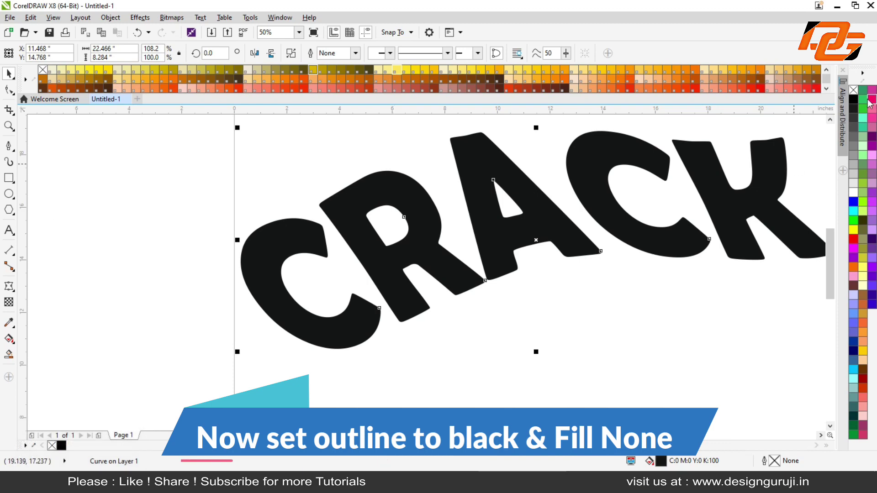
right_click(852, 98)
left_click(853, 91)
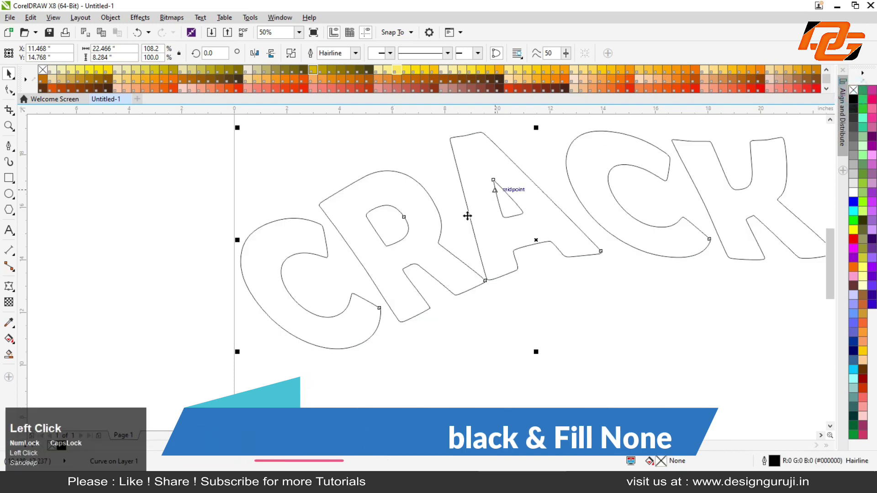
left_click(393, 376)
left_click(318, 239)
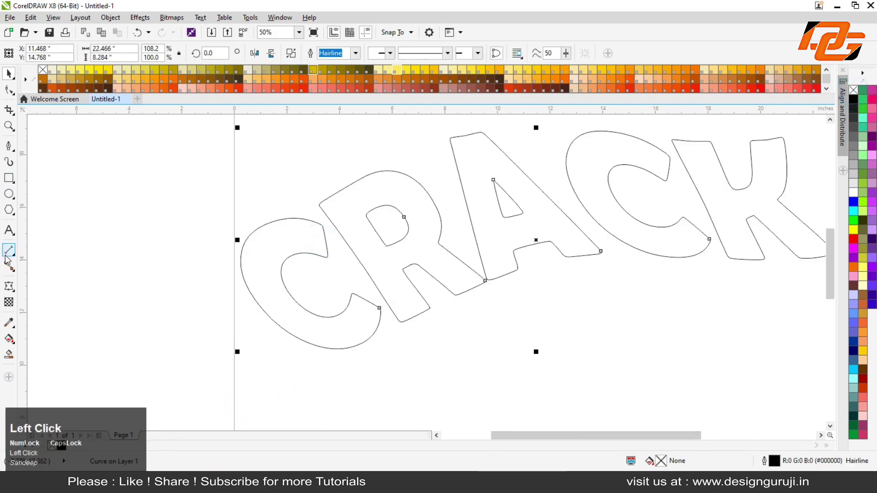
Draw a closed lightning-shaped crack with the Pen tool across the top edge of the first C, about 0.44 by 1.14 inches
left_click(8, 146)
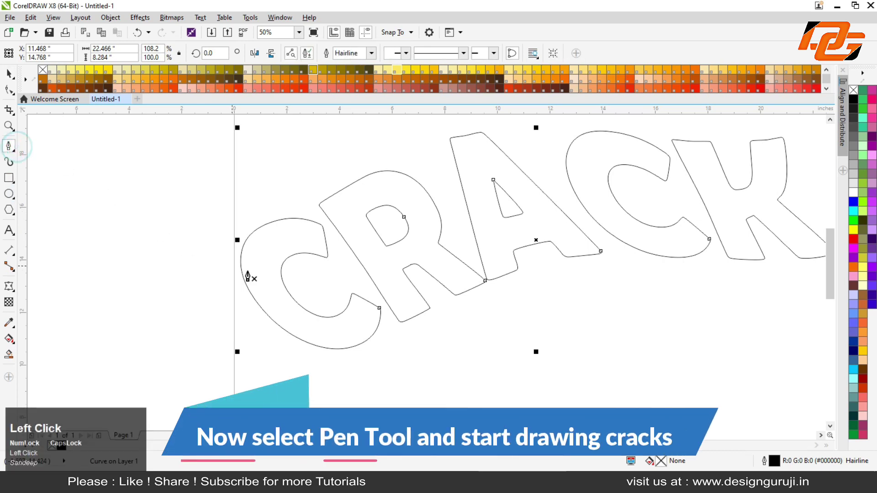
scroll(274, 249, "up", 4)
left_click(356, 126)
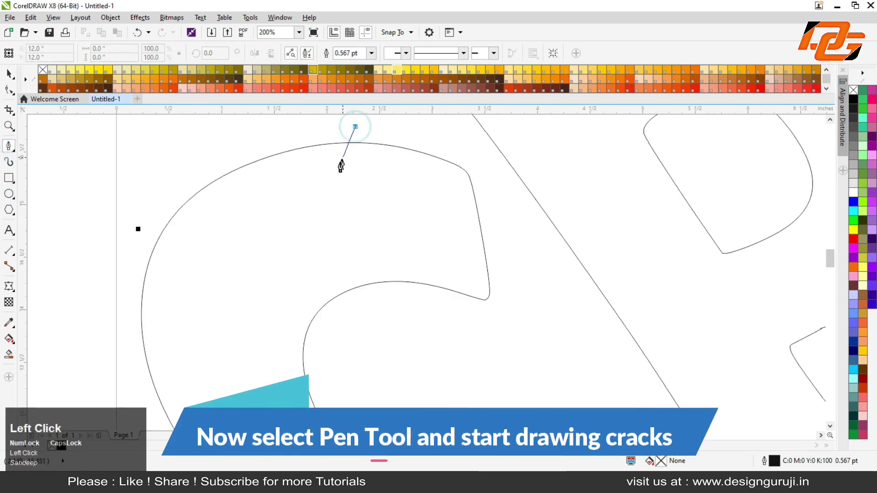
left_click(338, 162)
left_click(351, 169)
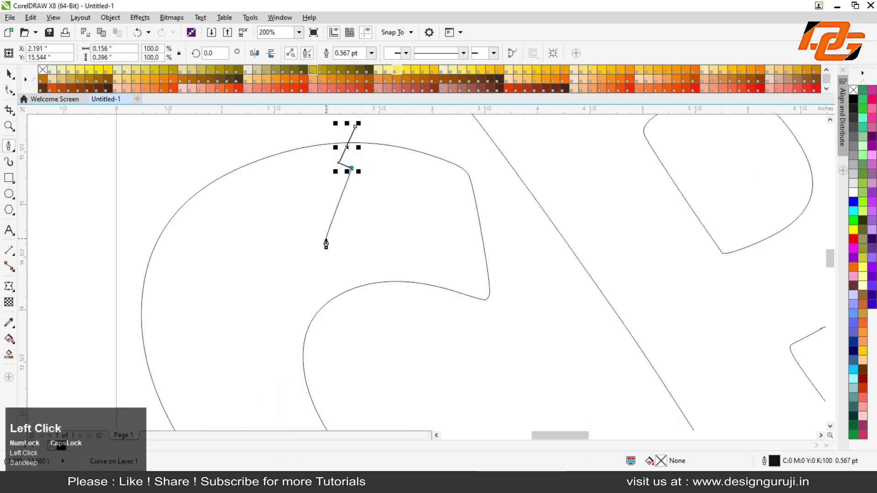
left_click_drag(325, 238, 335, 271)
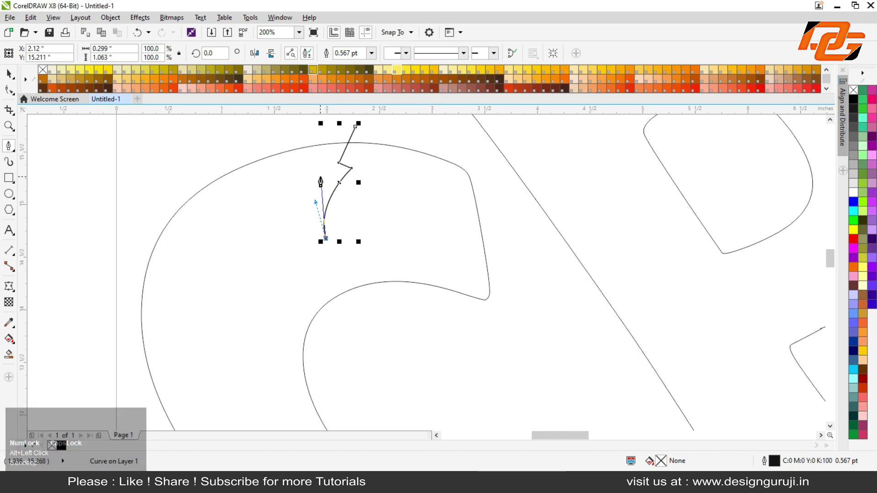
mouse_move(321, 174)
left_mouse_down()
mouse_move(336, 146)
mouse_move(330, 170)
left_mouse_up()
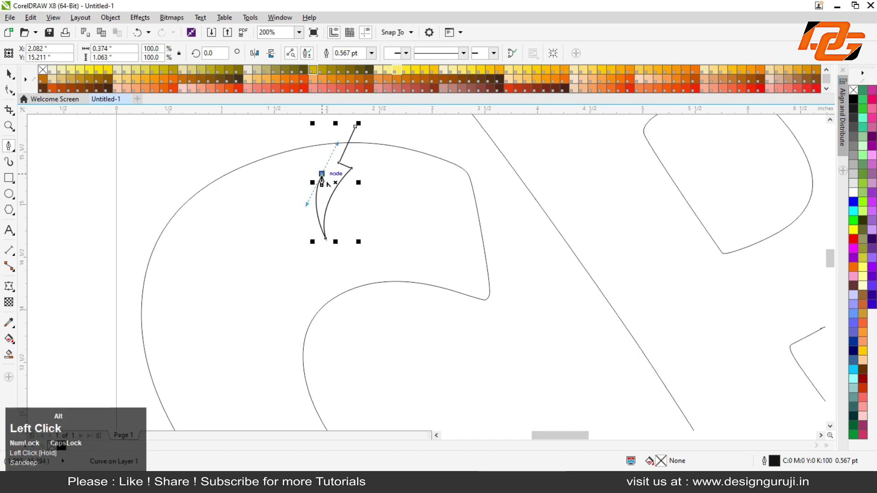
left_click(322, 175, "alt")
left_click(309, 164)
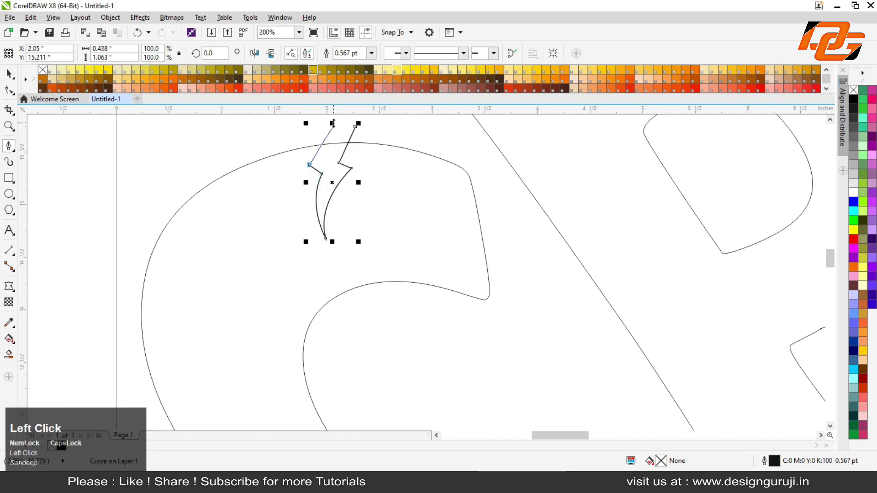
left_click(328, 120)
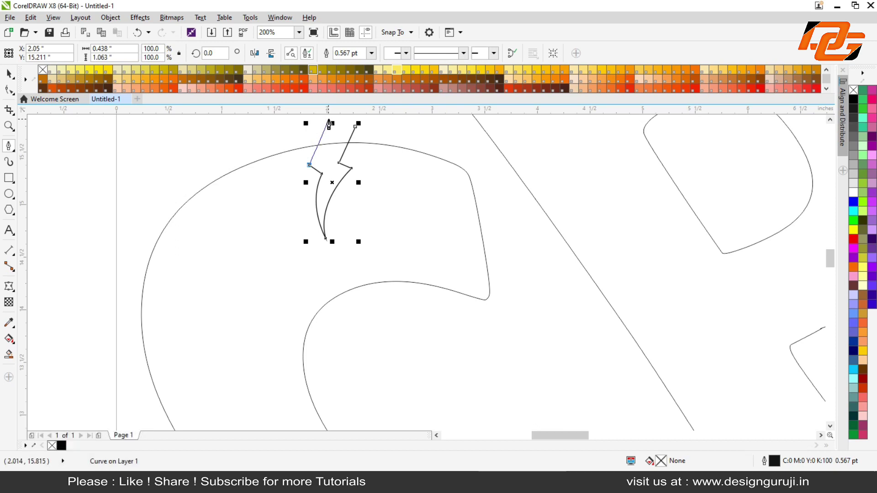
left_click(355, 127)
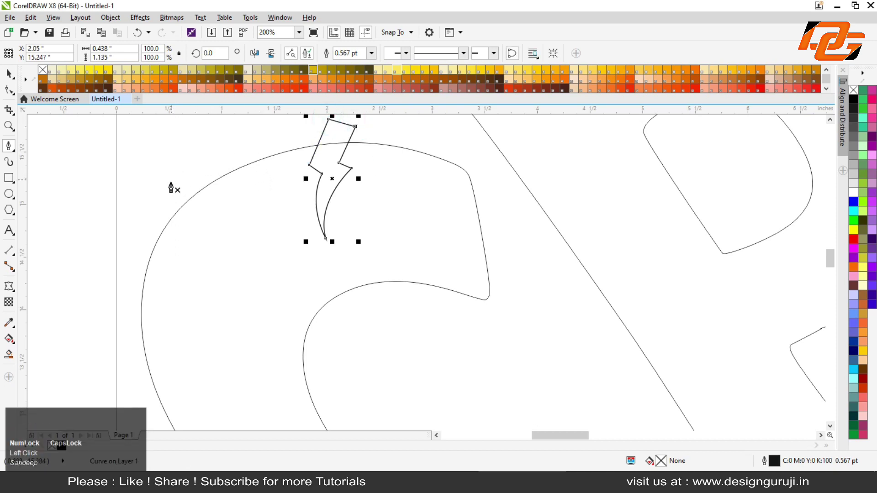
Draw a second closed, curved crack with the Pen tool across the outer left edge of the first C, about 1.01 by 0.39 inches
left_click(139, 263)
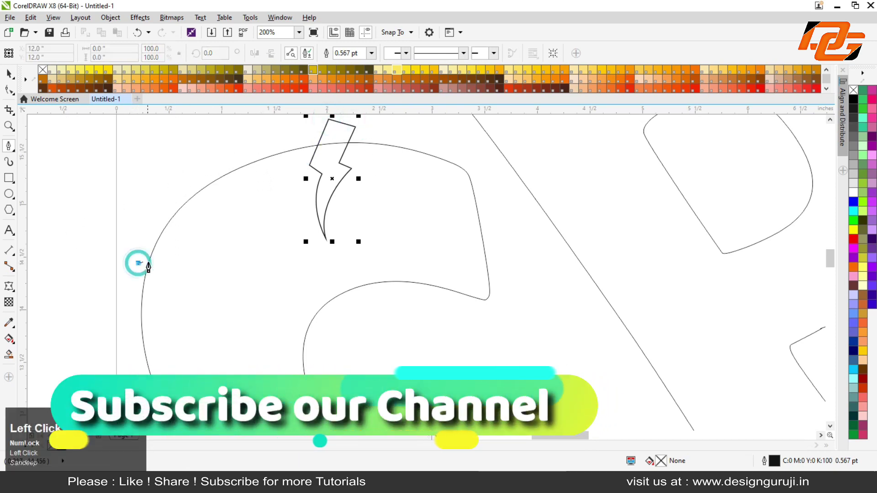
left_click(168, 265)
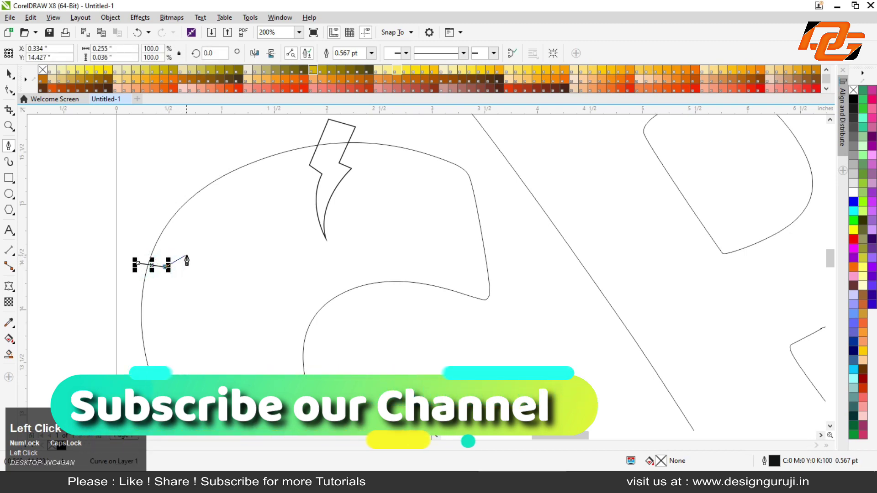
left_click_drag(187, 254, 212, 270)
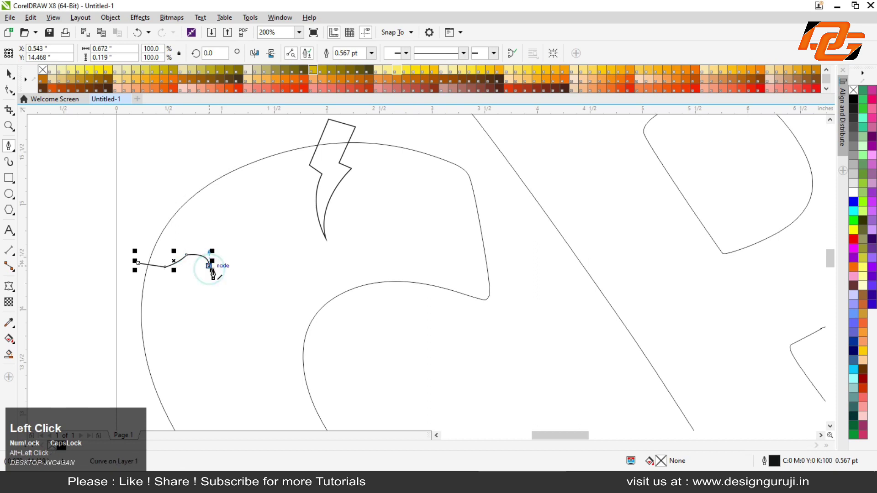
mouse_move(225, 295)
left_mouse_down()
mouse_move(233, 296)
mouse_move(227, 298)
left_mouse_up()
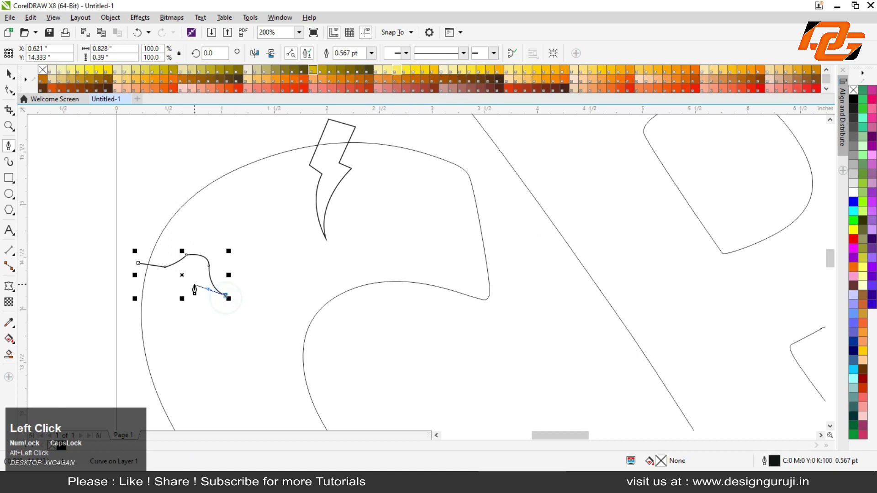
left_click_drag(194, 272, 194, 253)
mouse_move(169, 287)
left_mouse_down()
mouse_move(154, 291)
mouse_move(170, 288)
left_mouse_up()
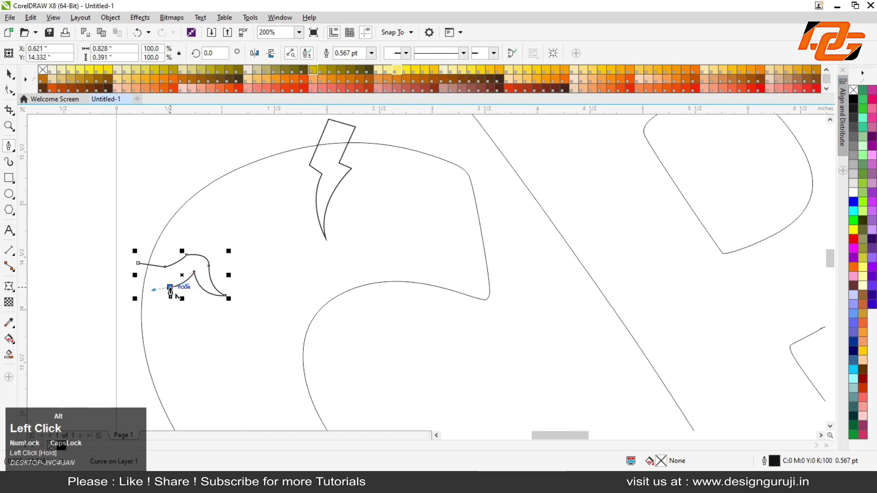
left_click(118, 289)
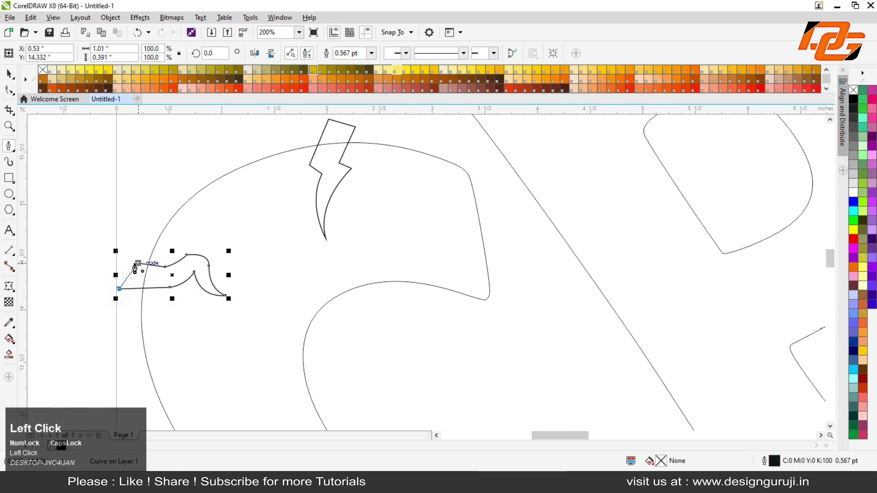
left_click(137, 264)
key("space")
scroll(215, 201, "down", 2)
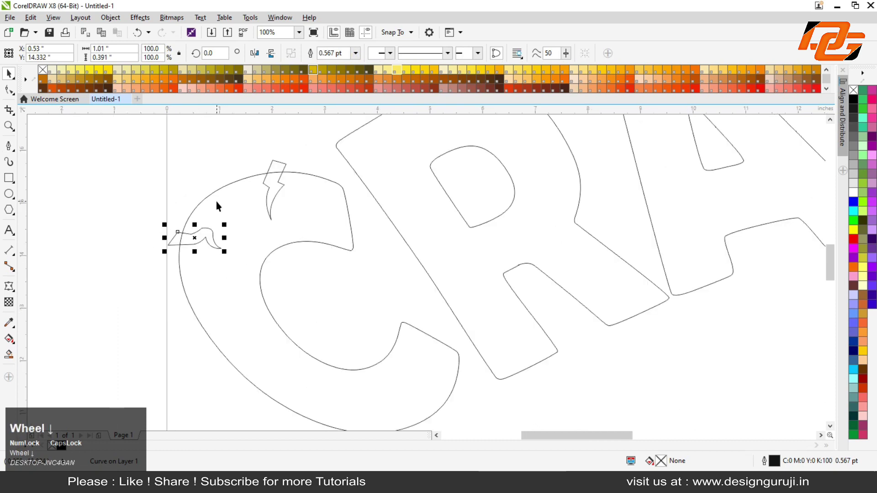
scroll(224, 322, "up", 2)
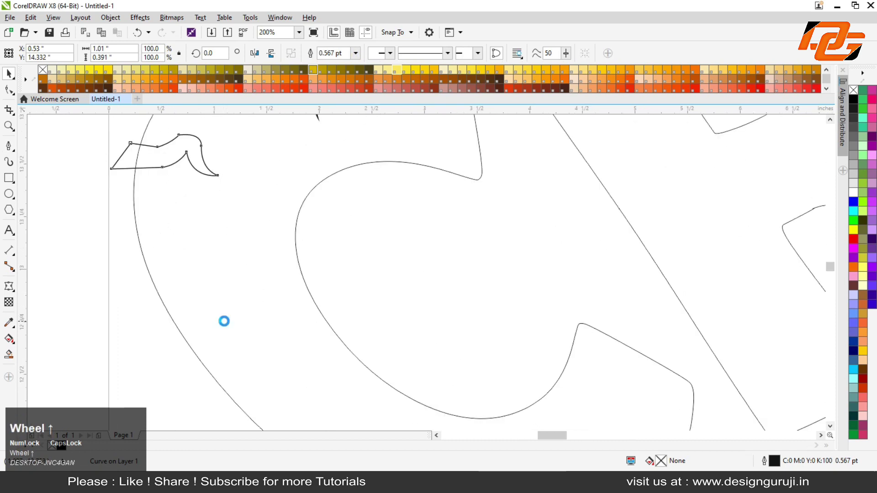
Draw a closed, wavy crack with the Pen tool across the lower outer left edge of the first C, about 0.72 by 0.26 inches
left_click(9, 231)
left_click(13, 146)
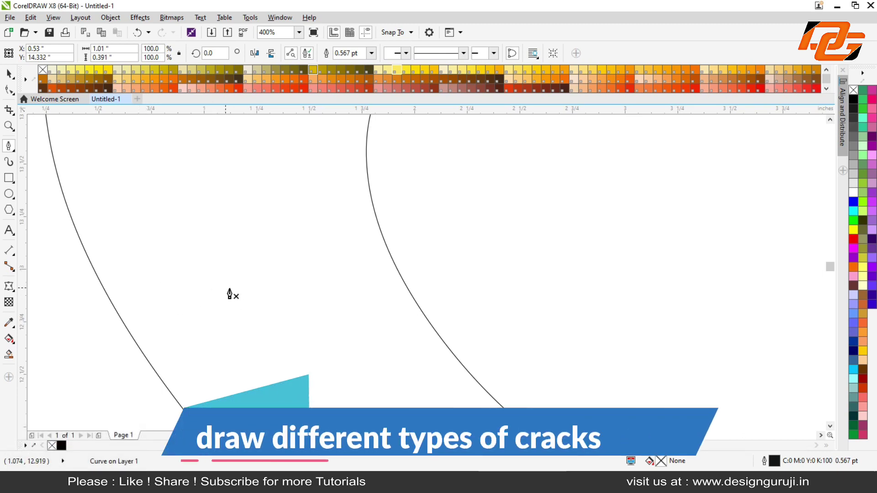
left_click(213, 299)
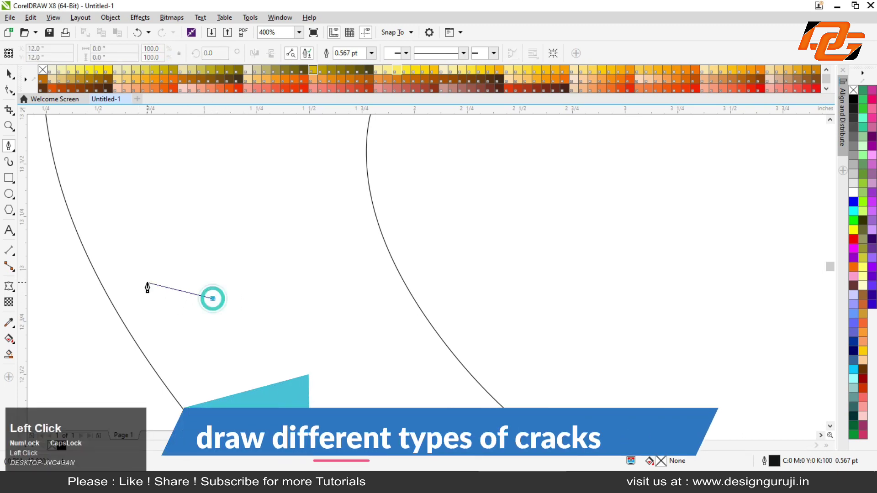
left_click_drag(141, 277, 113, 252)
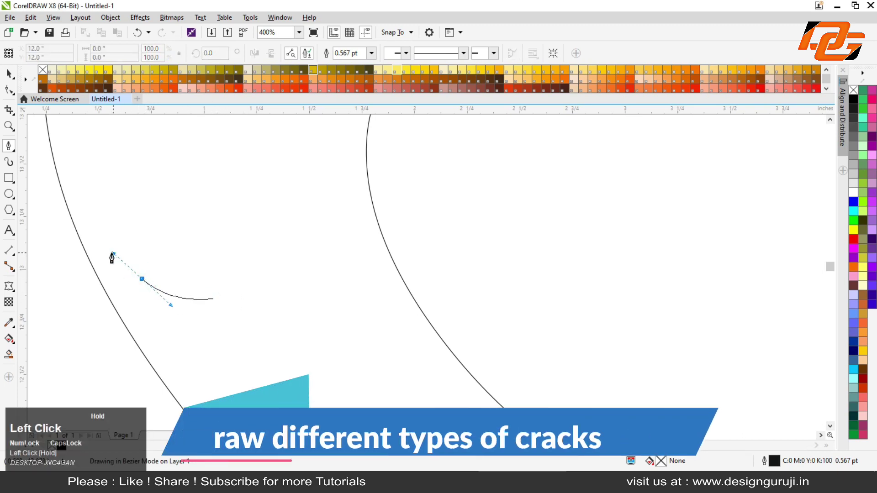
left_click(61, 259)
left_click_drag(74, 302, 196, 330)
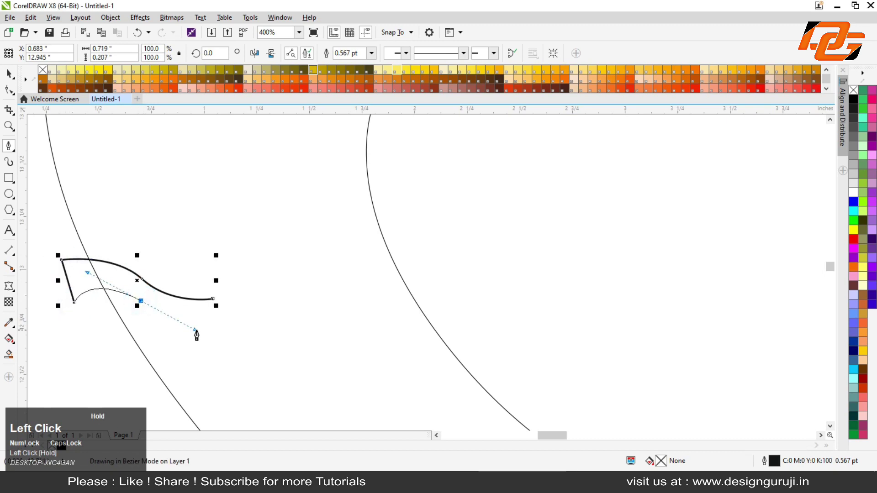
left_click(212, 300)
key("space")
scroll(185, 242, "down", 3)
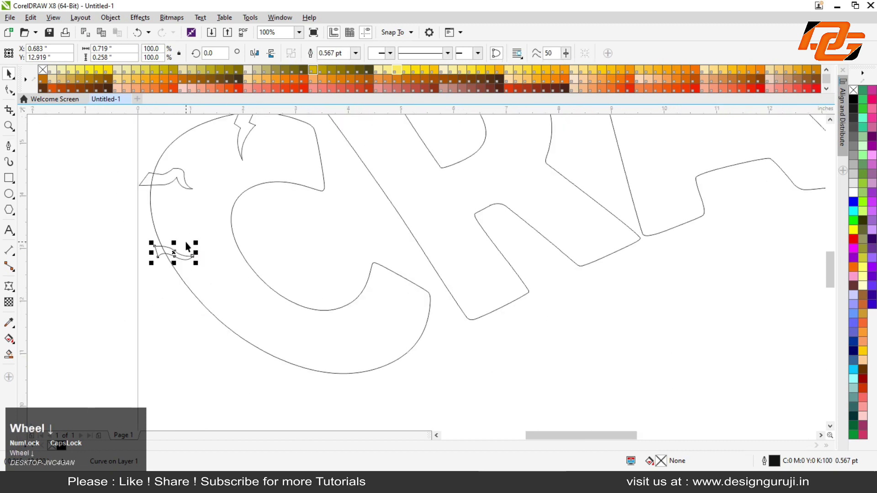
Draw a closed zigzag crack with the Pen tool across the bottom left edge of the first C, about 0.47 by 0.94 inches
scroll(211, 282, "up", 1)
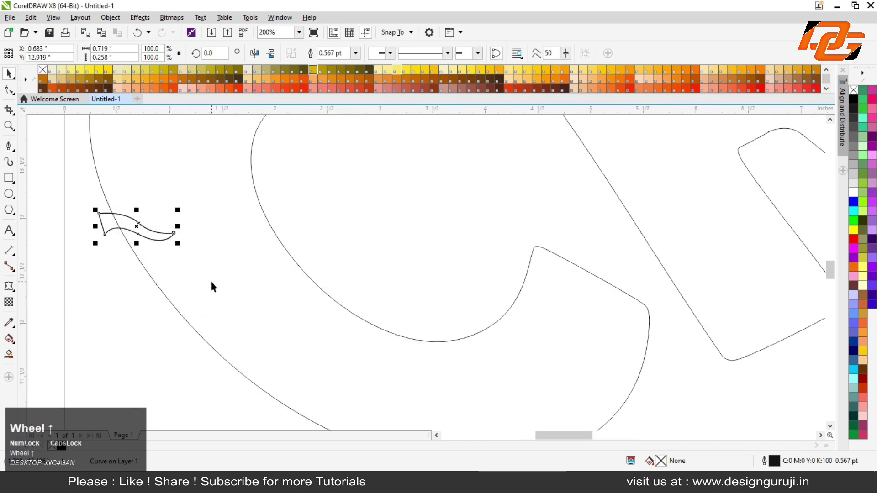
left_click(10, 146)
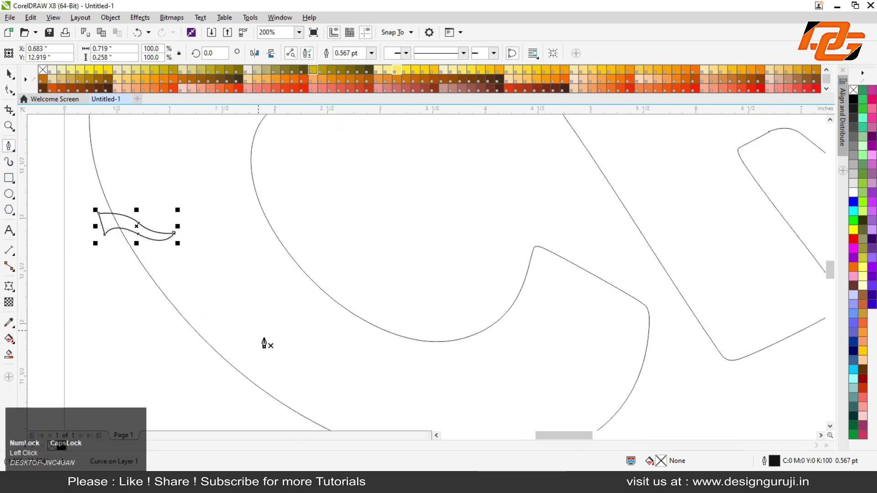
left_click(292, 350)
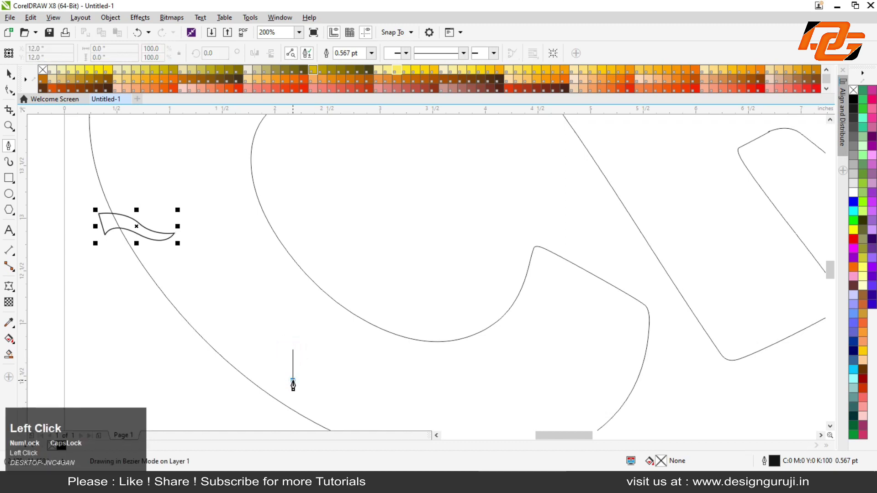
left_click(292, 380)
left_click(308, 387)
left_click(273, 419)
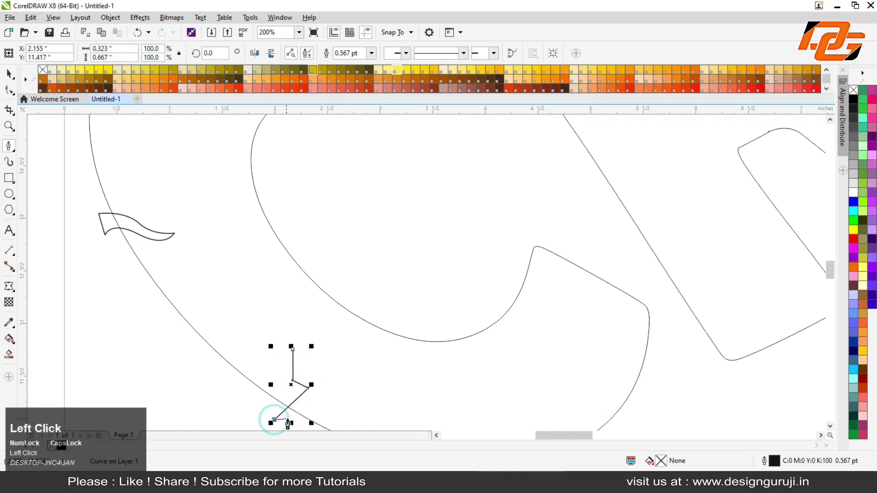
left_click(297, 427)
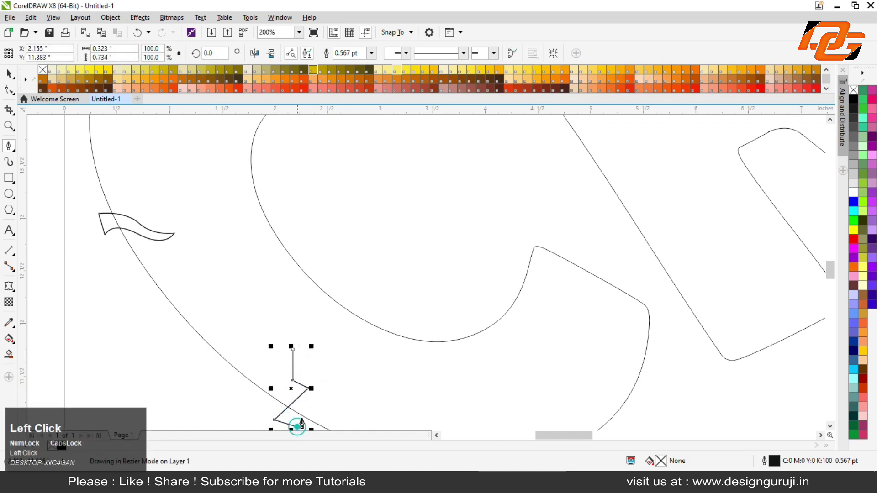
double_click(323, 389)
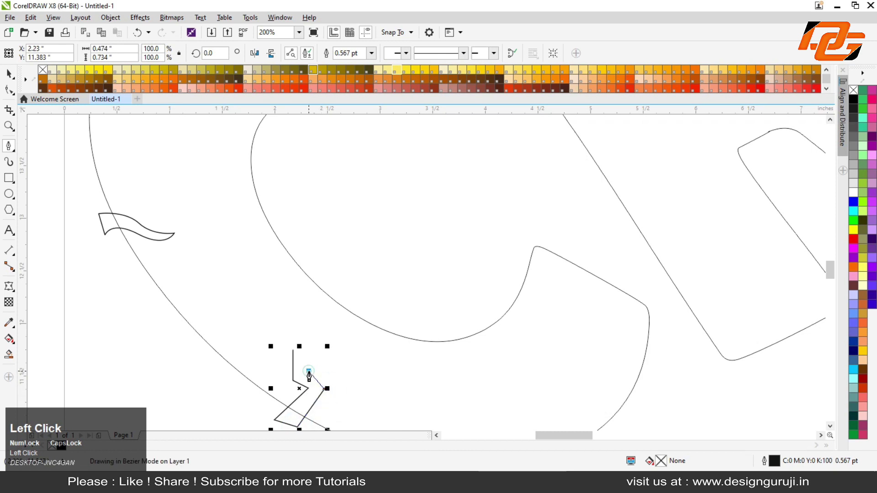
left_click(291, 349)
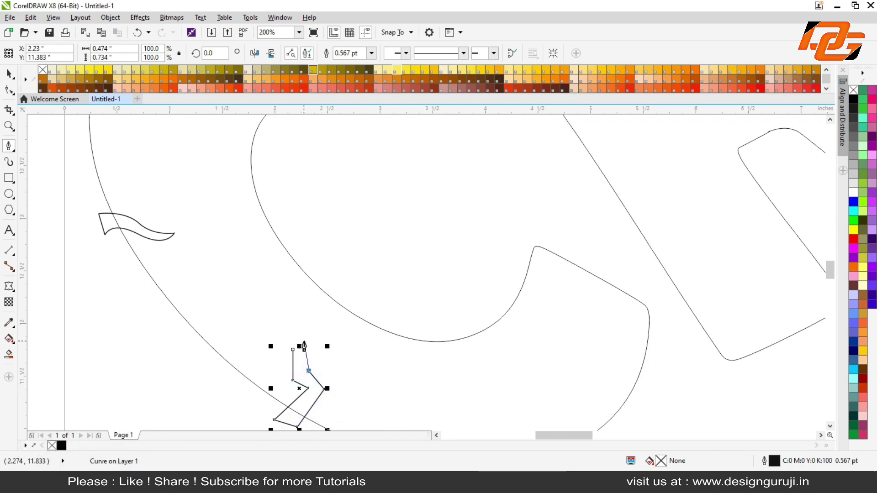
left_click_drag(302, 349, 304, 340)
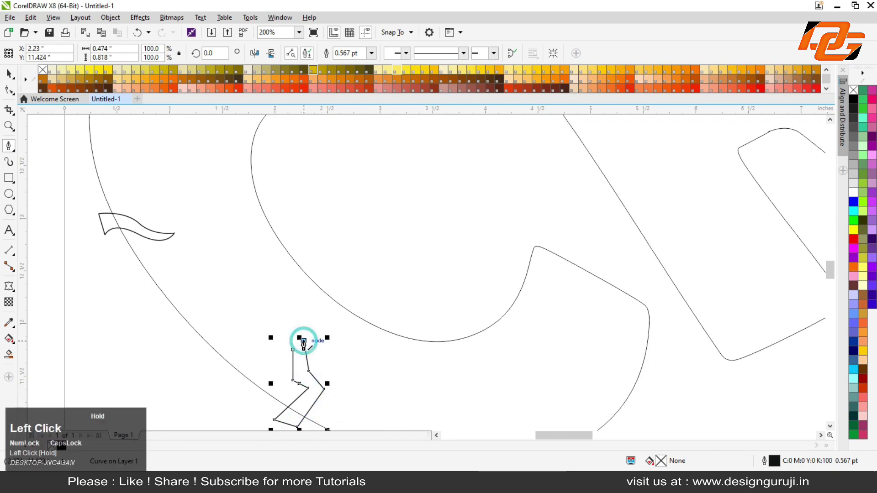
left_click(279, 330)
left_click(292, 349)
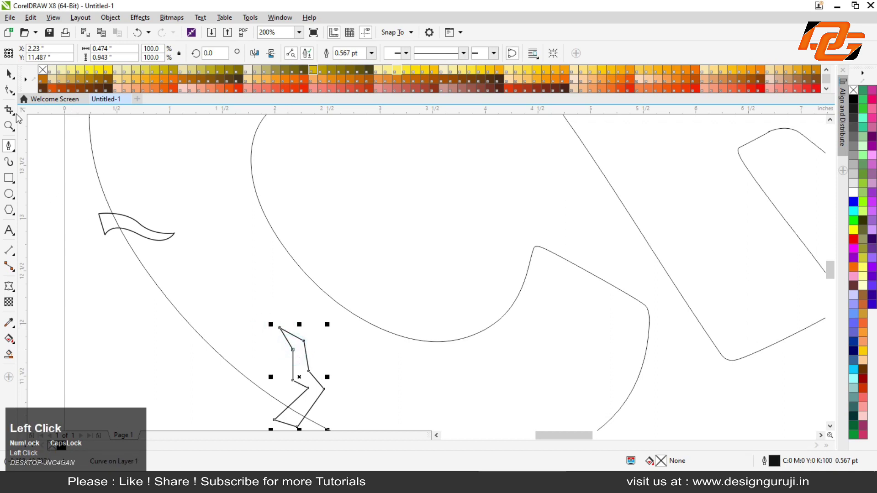
left_click(9, 74)
Scale the zigzag crack to about 79.3% and position it at about X 2.14, Y 11.47 inches
scroll(189, 381, "down", 2)
scroll(215, 390, "up", 2)
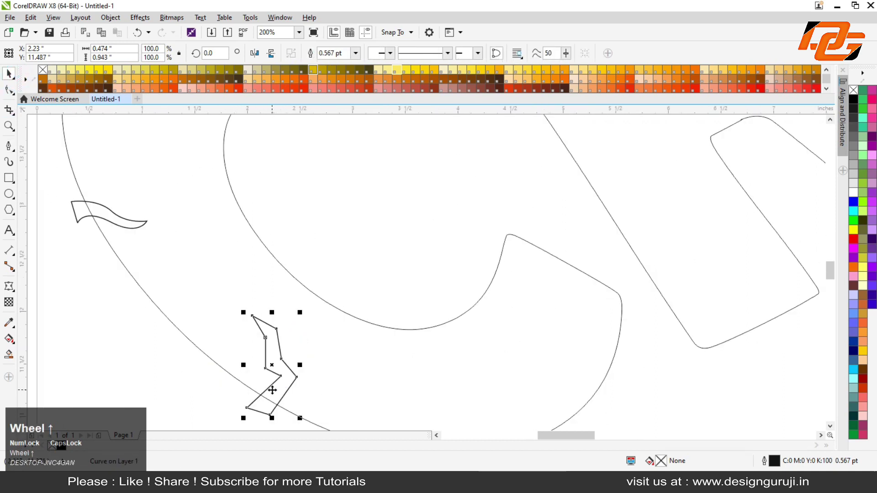
left_click_drag(281, 380, 275, 386)
left_click_drag(236, 319, 246, 324)
left_click_drag(265, 379, 260, 368)
scroll(261, 287, "down", 1)
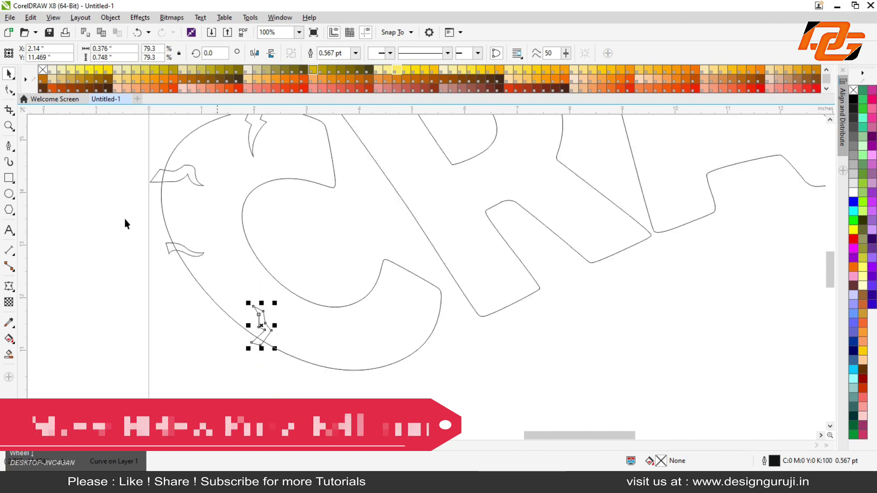
Draw a closed, curved crack with the Pen tool across the lower right edge of the first C, about 1.02 by 0.31 inches
left_click(9, 145)
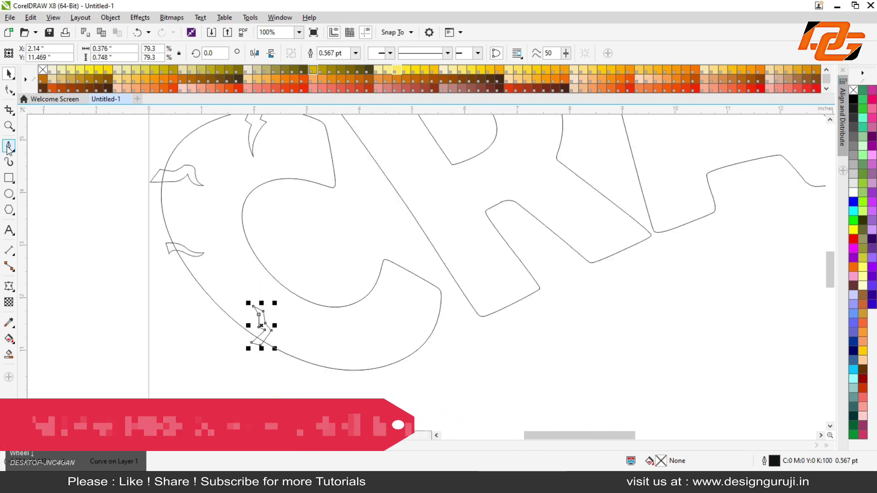
left_click(406, 327)
left_click_drag(426, 317, 466, 313)
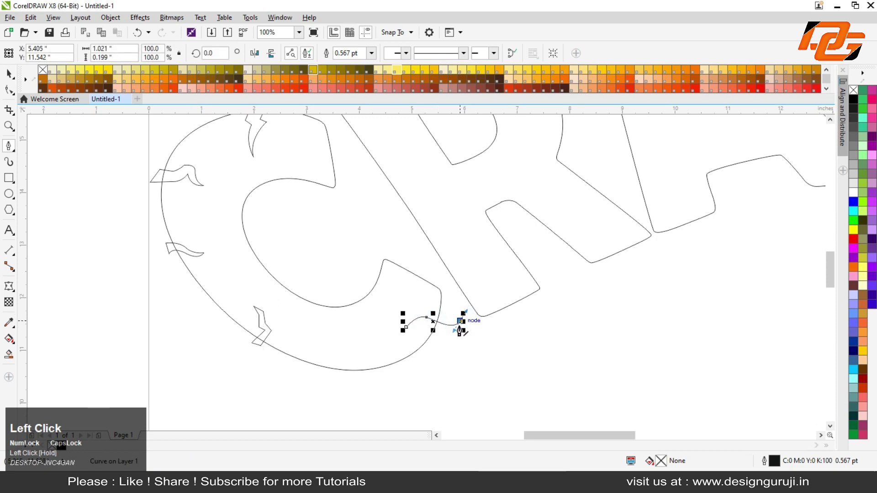
left_click(460, 322, "alt")
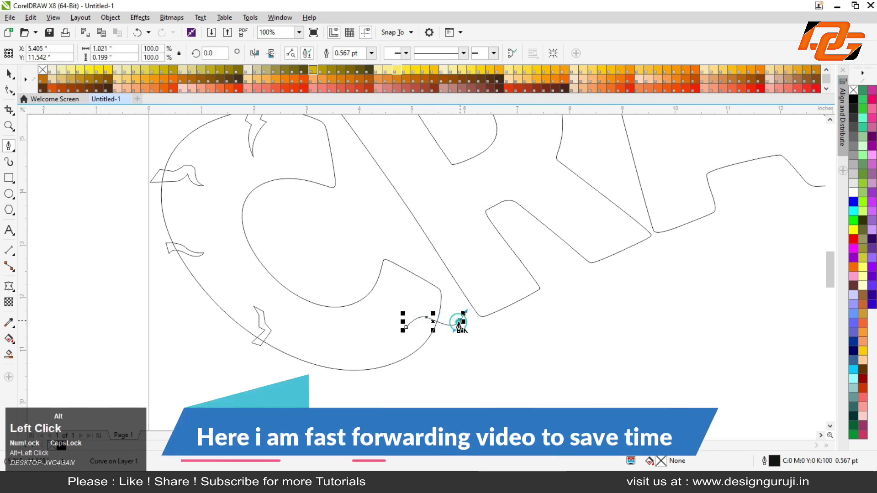
left_click(451, 333)
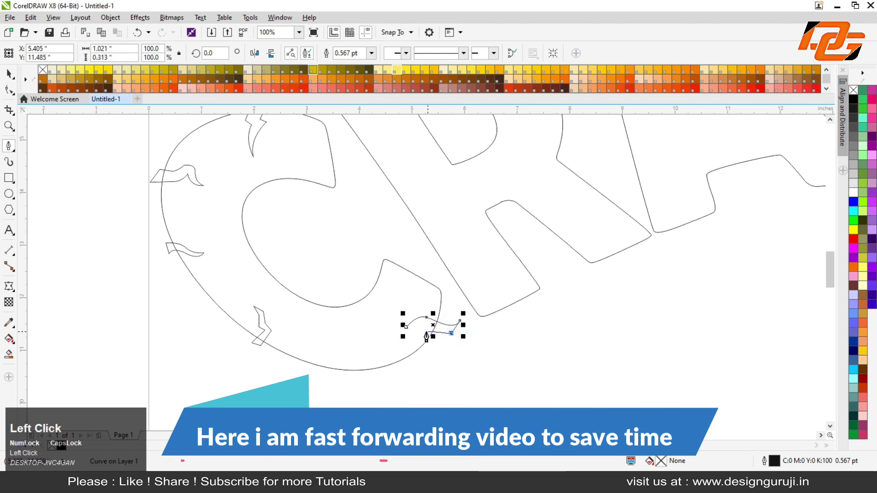
mouse_move(422, 327)
left_mouse_down()
mouse_move(420, 318)
mouse_move(415, 328)
left_mouse_up()
left_click(405, 327)
key("space")
Draw a closed jagged crack with the Pen tool across the inner left edge of the first C, about 0.80 by 0.31 inches
key("space")
scroll(259, 280, "up", 2)
left_click(192, 203)
left_click(224, 210)
left_click(223, 228)
left_click_drag(270, 218, 282, 227)
left_click(288, 243)
left_click(316, 230)
left_click(357, 198)
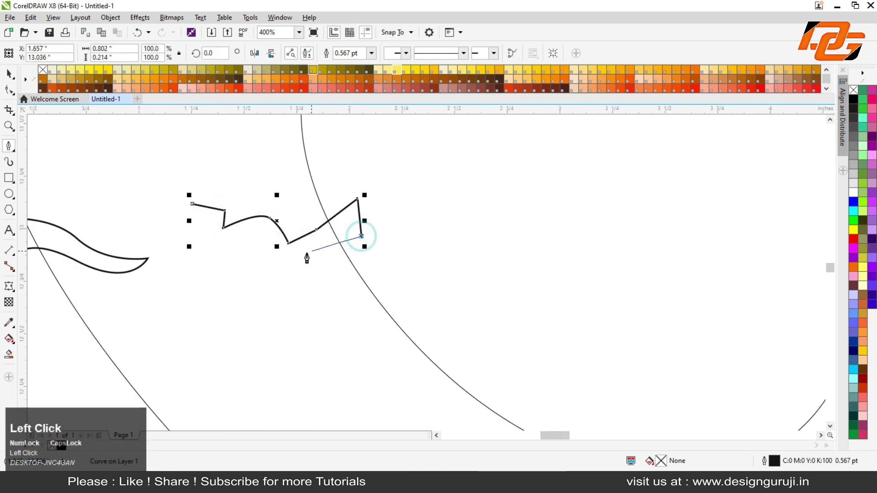
scroll(485, 235, "down", 2)
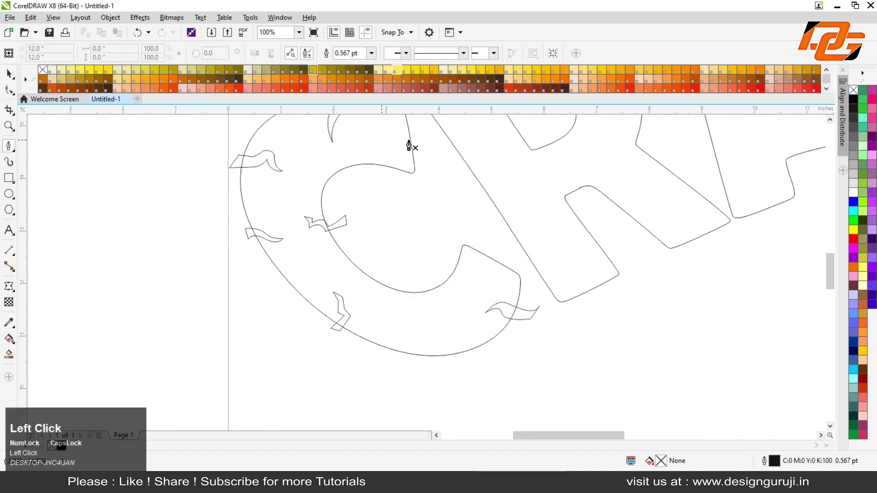
Draw a closed, curved crack with the Pen tool across the upper end of the first C and adjust its width and placement
left_click(416, 123)
left_click(367, 131)
left_click_drag(347, 144, 340, 146)
left_click_drag(377, 137, 427, 132)
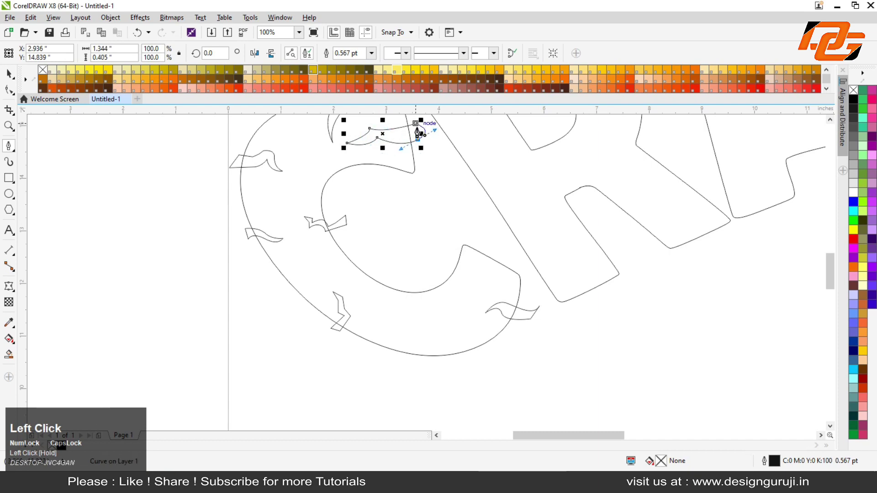
left_click(416, 123)
key("space")
scroll(407, 132, "up", 2)
left_click_drag(507, 232, 477, 240)
left_click_drag(372, 297, 418, 297)
Move the zigzag crack along the bottom edge of the first C to about X 2.76, Y 10.96 inches
key("F4")
left_click(122, 399)
left_click_drag(130, 365, 127, 371)
left_click_drag(118, 387, 140, 399)
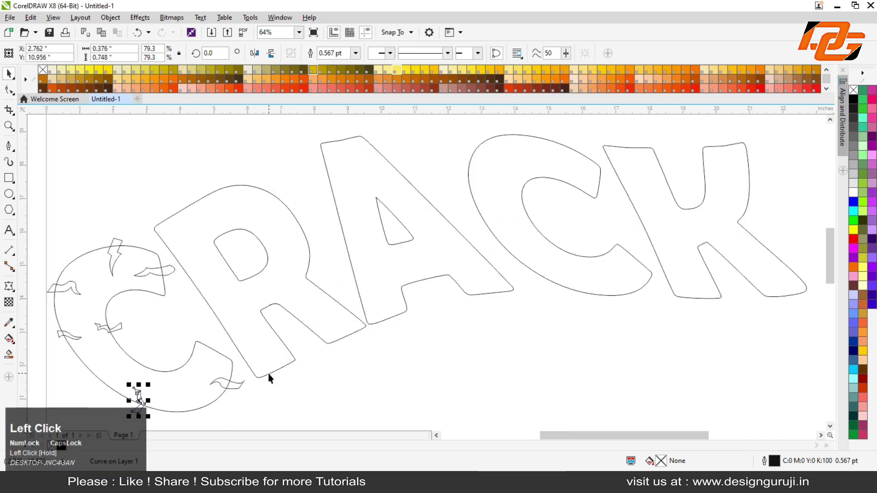
Draw a closed crack with the Pen tool across the inner edge of the first C's lower end and adjust its size and placement
scroll(269, 374, "up", 1)
scroll(338, 347, "down", 1)
left_click(9, 146)
left_click(220, 341)
left_click_drag(244, 371, 260, 382)
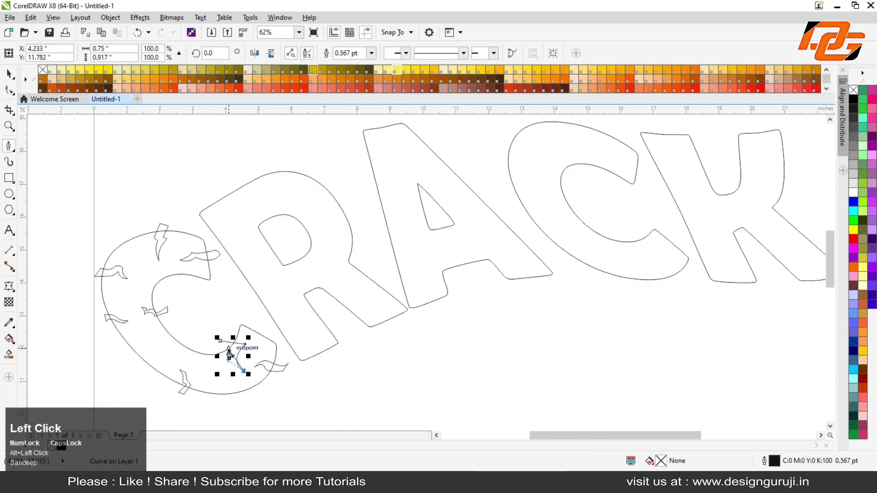
left_click(228, 350)
left_click(210, 350)
left_click(220, 340)
scroll(284, 348, "up", 1)
key("space")
left_click_drag(207, 334, 196, 342)
left_click_drag(168, 366, 182, 363)
left_click(234, 364)
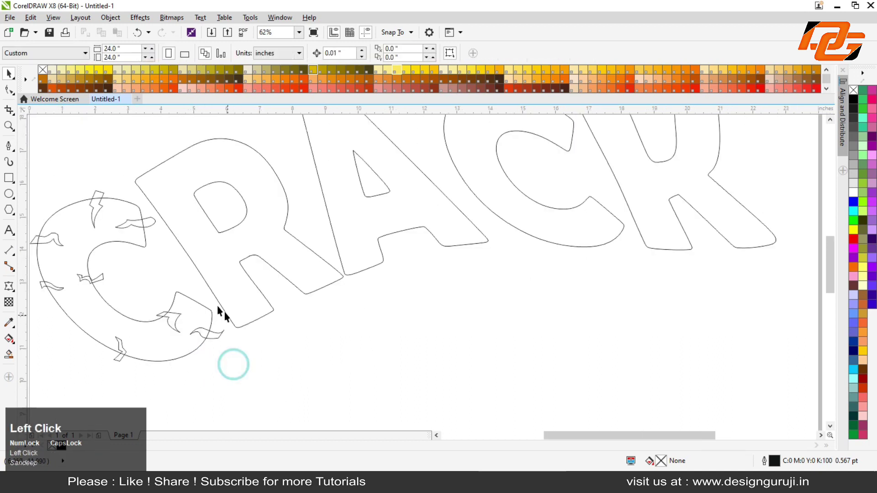
Duplicate cracks from the first C onto the R's right edge, the A's right side and upper right edge, and the second C's lower end
left_click_drag(100, 277, 617, 240)
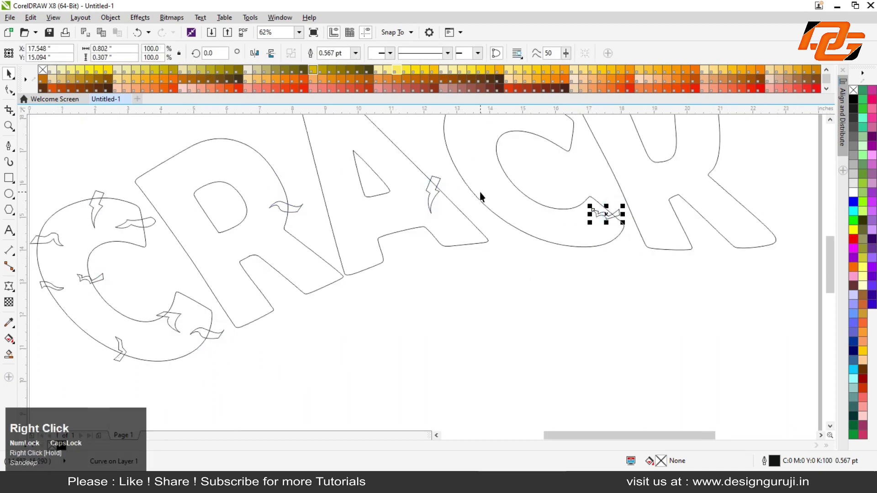
left_click_drag(103, 278, 385, 126)
right_click(386, 126)
Place copies of the lightning crack, mirrored horizontally and vertically, across the R's left edge and the A's lower left foot
left_click_drag(97, 206, 181, 229)
left_click(255, 53)
left_click(271, 53)
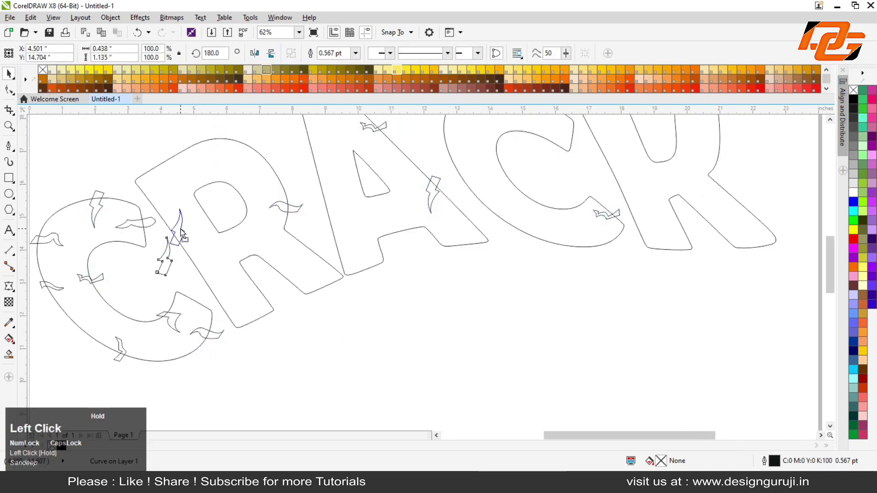
right_click(181, 229)
left_click_drag(160, 266, 360, 264)
scroll(361, 264, "up", 2)
left_click_drag(363, 264, 353, 257)
Draw a long, closed wavy crack with the Pen tool across the top left of the R, about 1.73 by 0.53 inches
scroll(450, 283, "down", 2)
left_click(248, 155)
left_click_drag(353, 190, 367, 208)
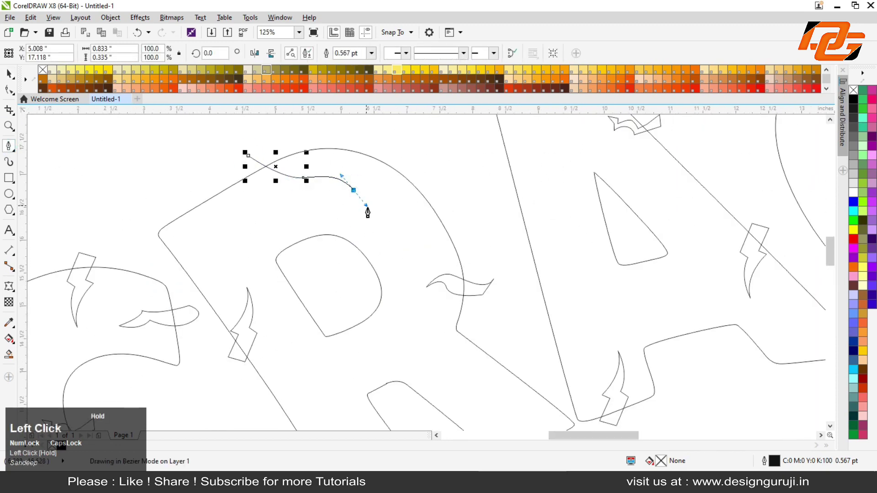
left_click(354, 191, "alt")
left_click_drag(299, 187, 270, 198)
left_click(240, 174)
left_click(248, 155)
key("space")
Duplicate the R's top crack onto the K's left edge, and the first C's lower inner crack onto the A's left edge, adjusting its fit
scroll(330, 215, "down", 2)
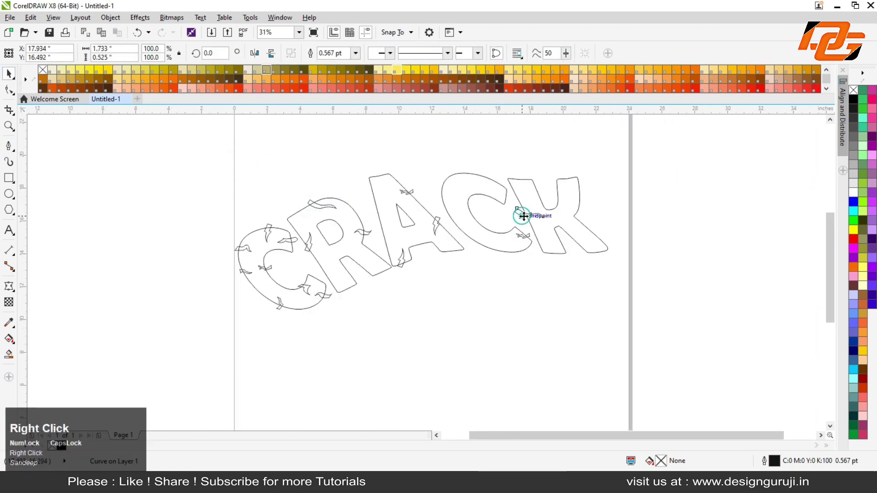
scroll(314, 252, "up", 1)
left_click_drag(291, 325, 435, 161)
right_click(435, 162)
scroll(440, 155, "up", 2)
left_click(386, 165)
left_click_drag(487, 237, 502, 205)
left_click_drag(396, 183, 422, 179)
scroll(399, 214, "down", 2)
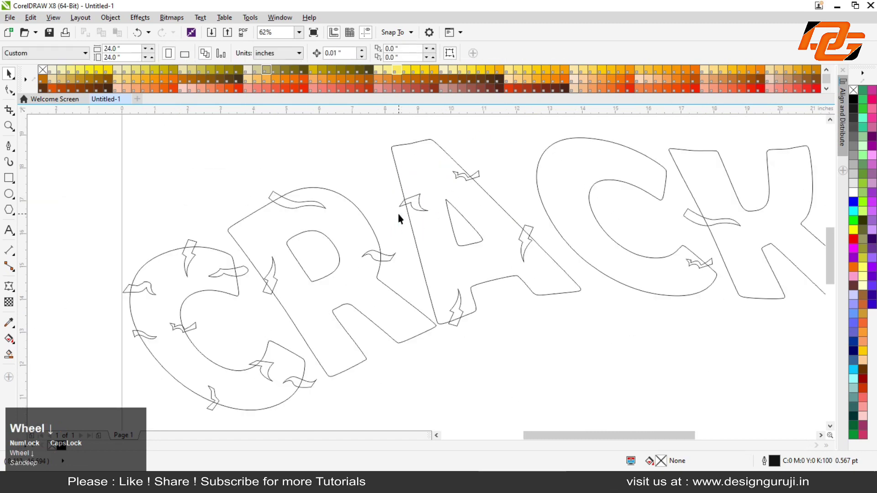
Duplicate existing cracks onto the second C's upper end, the K's lower right leg and the inner edge of the K's upper right arm
left_click_drag(243, 267, 472, 187)
left_click_drag(797, 220, 782, 257)
right_click(782, 257)
left_click(758, 205)
left_click_drag(209, 206, 684, 195)
right_click(684, 194)
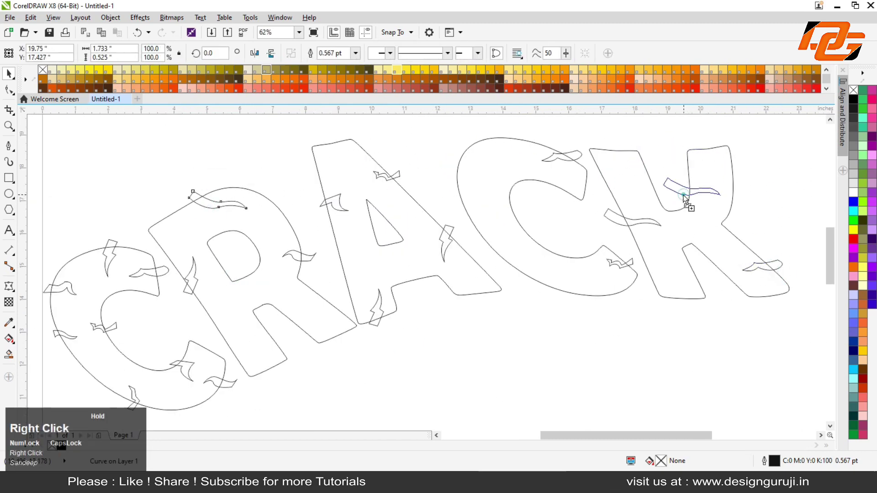
Duplicate cracks from the first C onto the second C's upper left and lower left outer edges
left_click(548, 329)
left_click_drag(177, 367, 506, 220)
left_click_drag(453, 204, 505, 263)
right_click(505, 263)
scroll(509, 256, "up", 4)
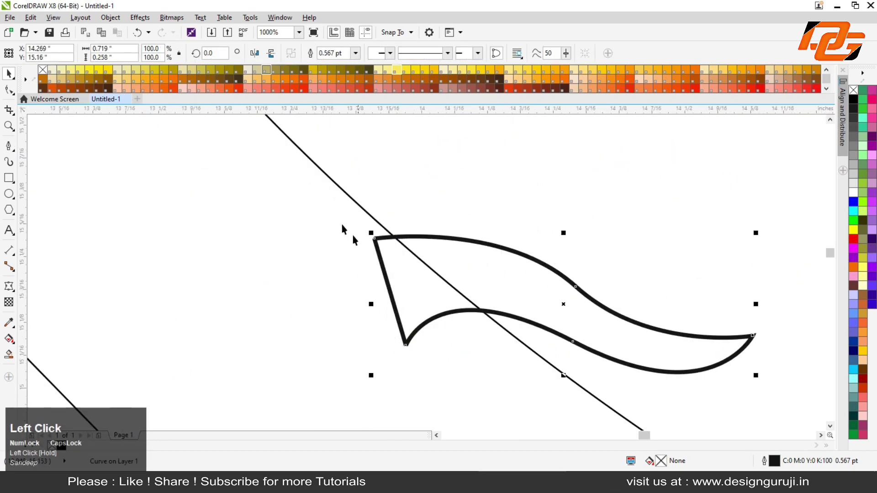
scroll(346, 254, "down", 4)
Place a flipped, tilted copy of the R's top crack on the K's lower left foot and a lightning crack copy on its upper left
right_click(544, 329)
left_click(254, 53)
left_click(270, 53)
left_click_drag(59, 201, 540, 299)
left_click_drag(296, 234, 475, 149)
key("ctrl+z")
right_click(476, 149)
Place a horizontally mirrored copy of the R's top crack across the second C's inner left edge, scaled to about 80.3%
right_click(375, 222)
mouse_move(67, 204)
left_mouse_down()
mouse_move(375, 222)
mouse_move(398, 210)
left_mouse_up()
left_click(254, 53)
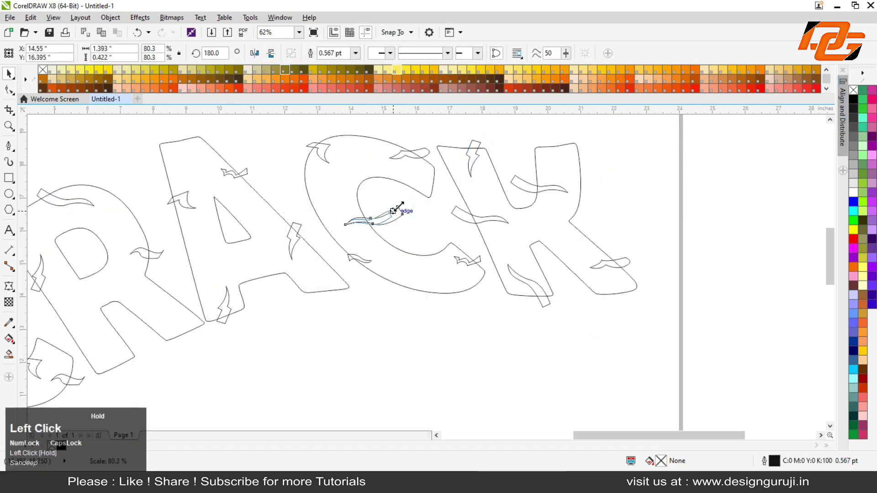
Draw a closed zigzag crack across the A's upper left corner with the Pen tool
scroll(378, 240, "down", 3)
left_click_drag(176, 173, 614, 337)
key("shift+F2")
left_click(9, 145)
left_click(339, 124)
left_click(353, 156)
left_click(341, 163)
left_click(374, 185)
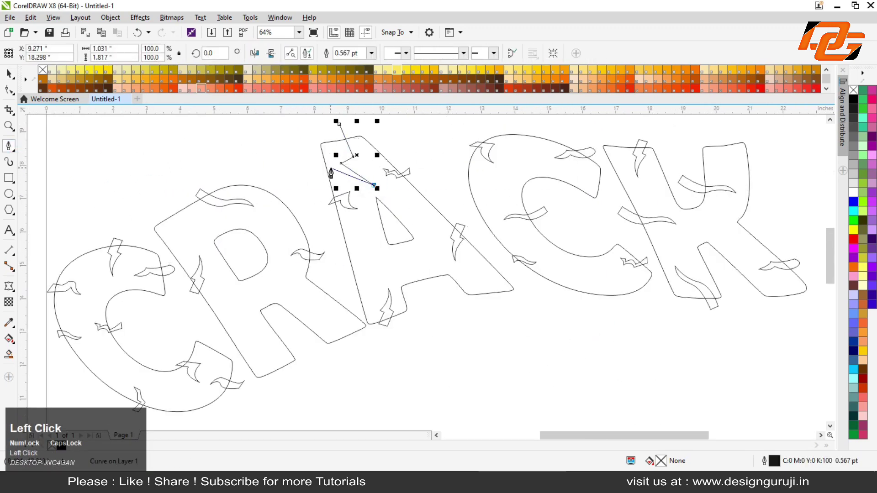
left_click(325, 162)
left_click(337, 151)
left_click(326, 129)
left_click(339, 124)
Scale the new zigzag crack to about 66.3% and position it over the A's upper left corner
key("space")
scroll(390, 196, "up", 3)
left_click_drag(341, 144, 341, 145)
scroll(363, 151, "down", 2)
left_click(308, 144)
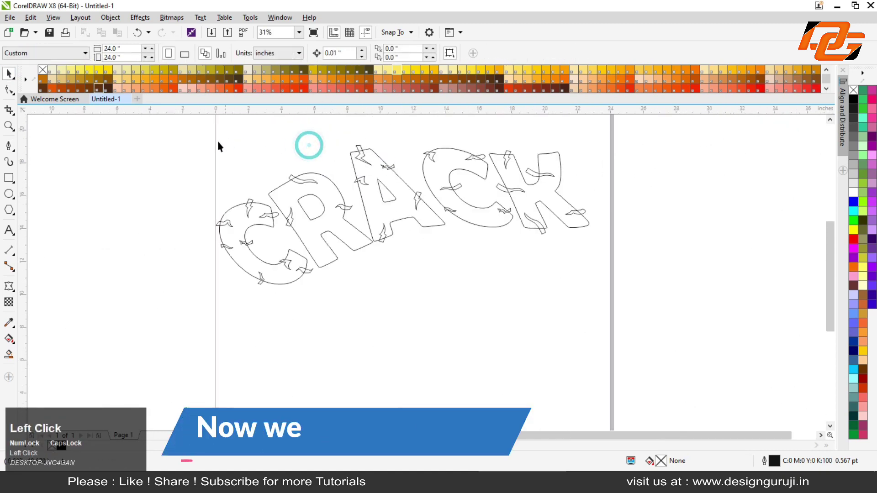
Duplicate all the outlined letters and their crack shapes directly below the originals as a backup
left_click(188, 149)
scroll(215, 166, "down", 1)
left_click(179, 150)
left_click_drag(170, 128, 525, 249)
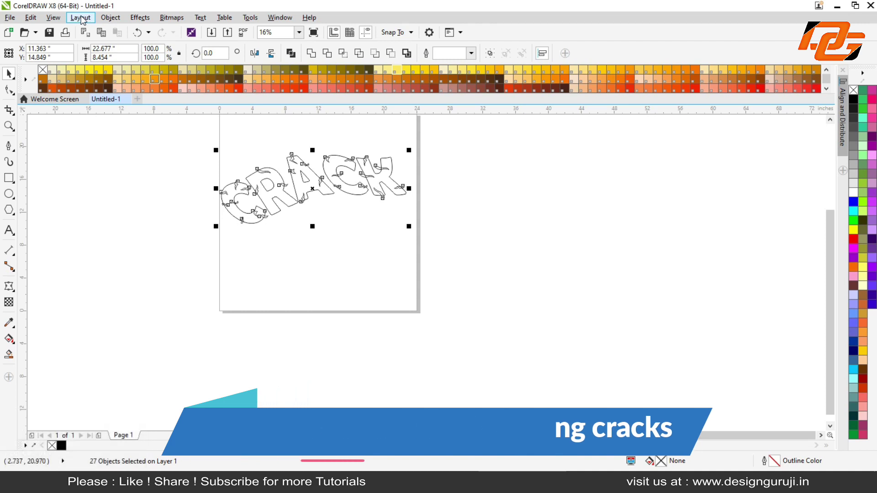
left_click(30, 17)
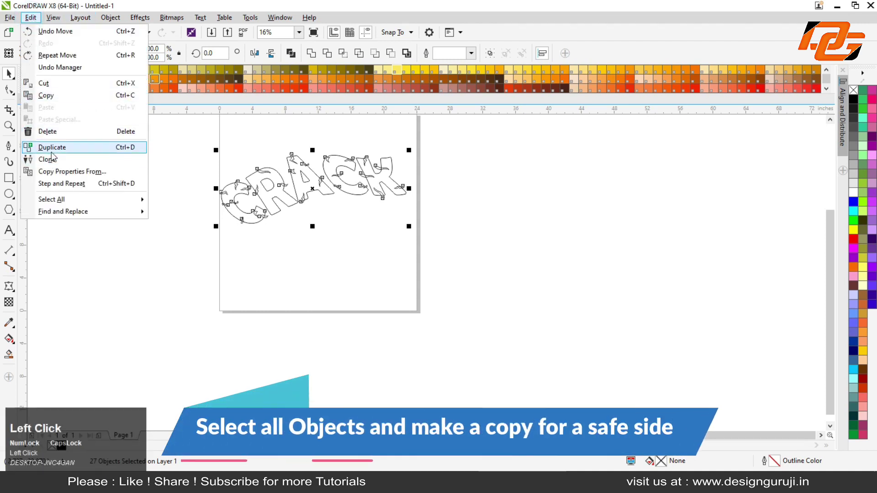
left_click(63, 100)
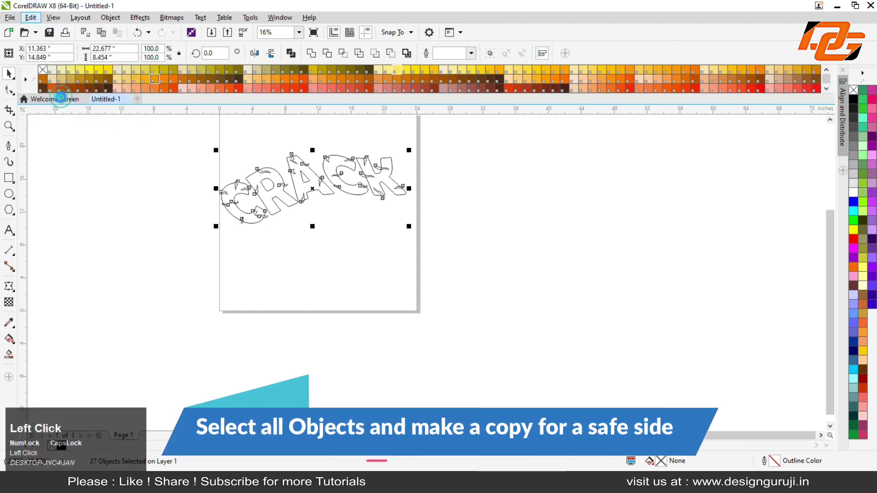
left_click(32, 19)
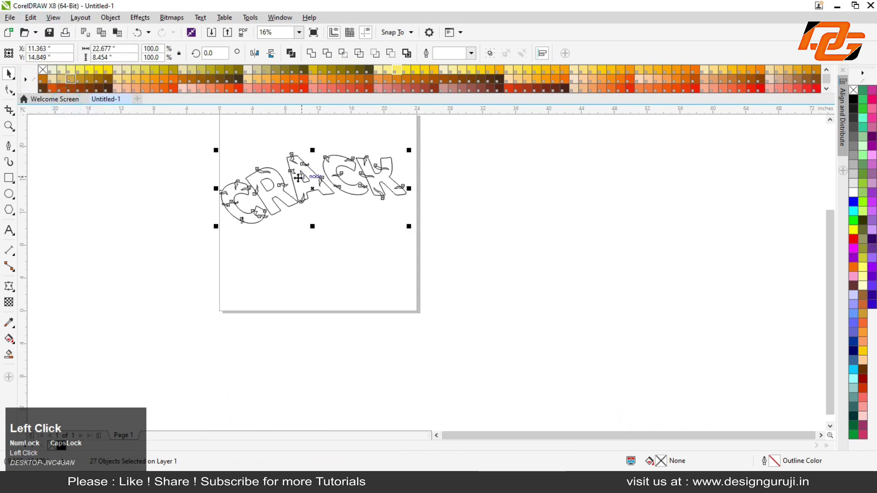
left_click_drag(298, 177, 299, 257)
right_click(300, 257)
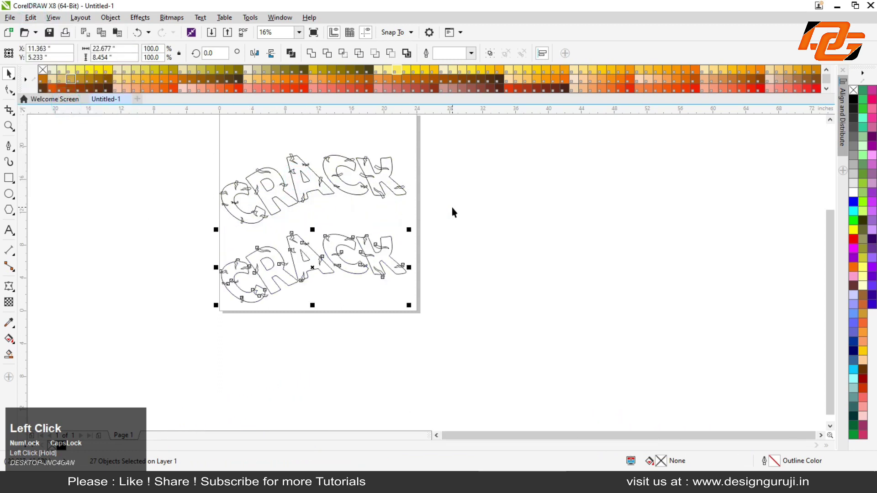
left_click(452, 210)
Trim the upper CRACK lettering with its crack shapes and move the trimmed text off the page
left_click(207, 157)
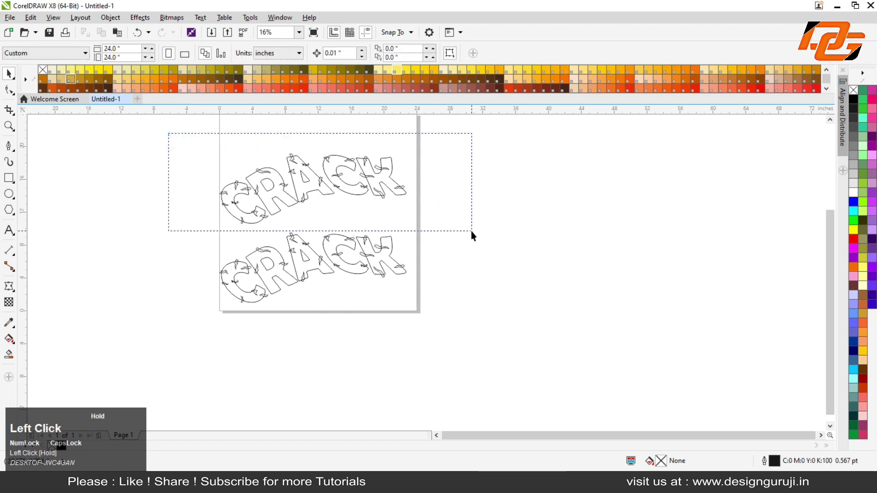
left_click_drag(470, 231, 471, 231)
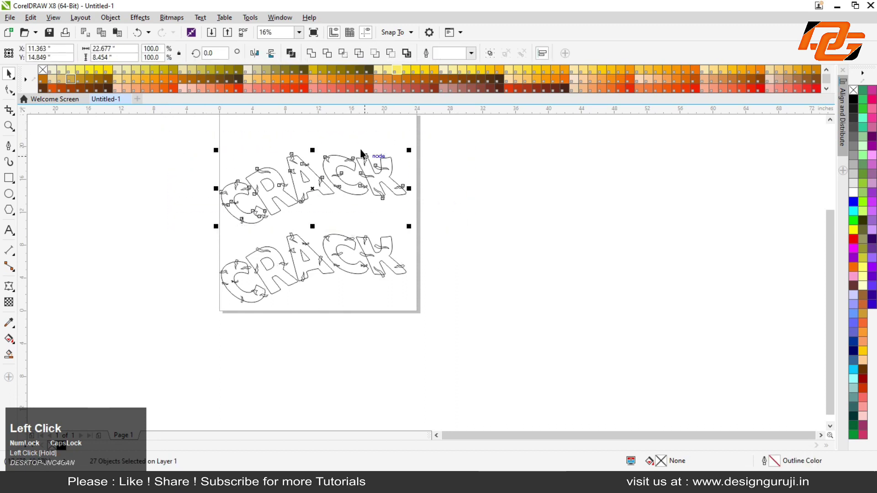
left_click(325, 55)
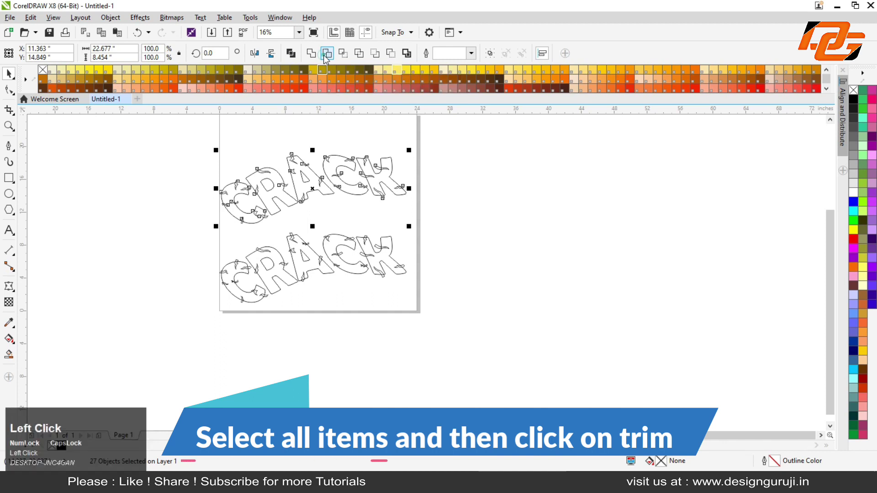
left_click(462, 180)
left_click_drag(351, 194, 582, 204)
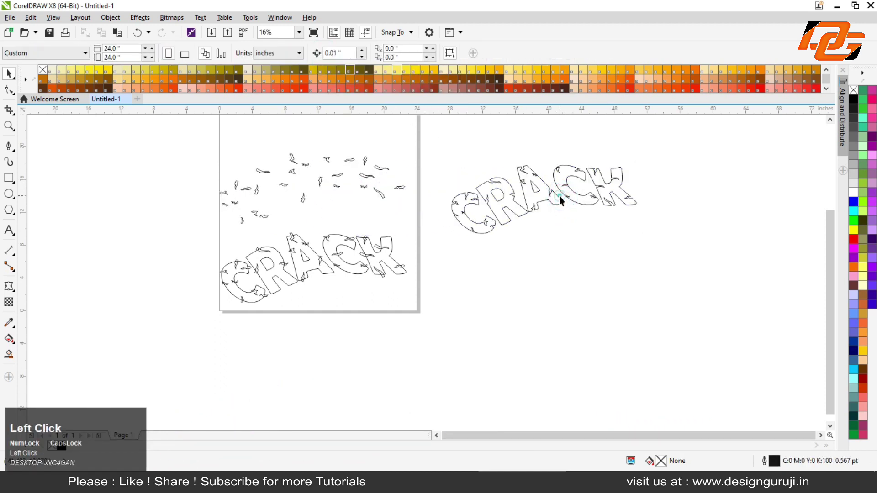
Move the leftover cracks and the backup copy far to the right of the page and bring the trimmed text back onto it
left_click_drag(412, 322, 442, 353)
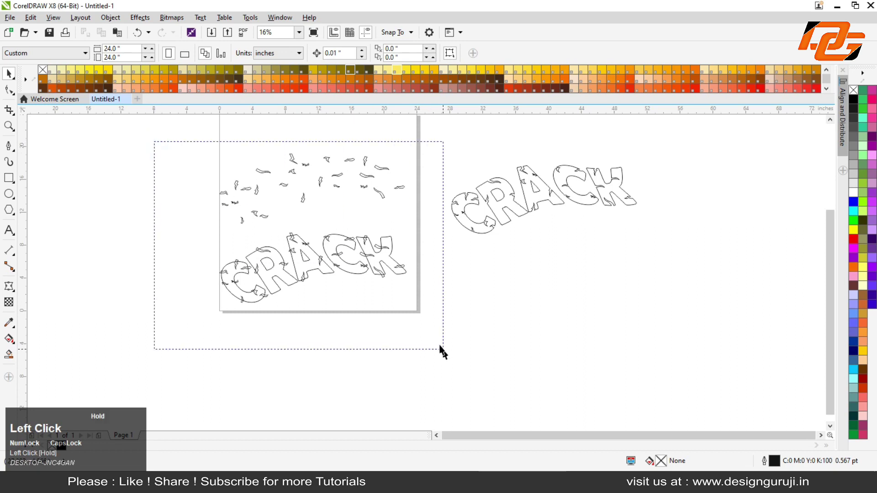
scroll(254, 254, "down", 4)
left_click_drag(263, 255, 403, 260)
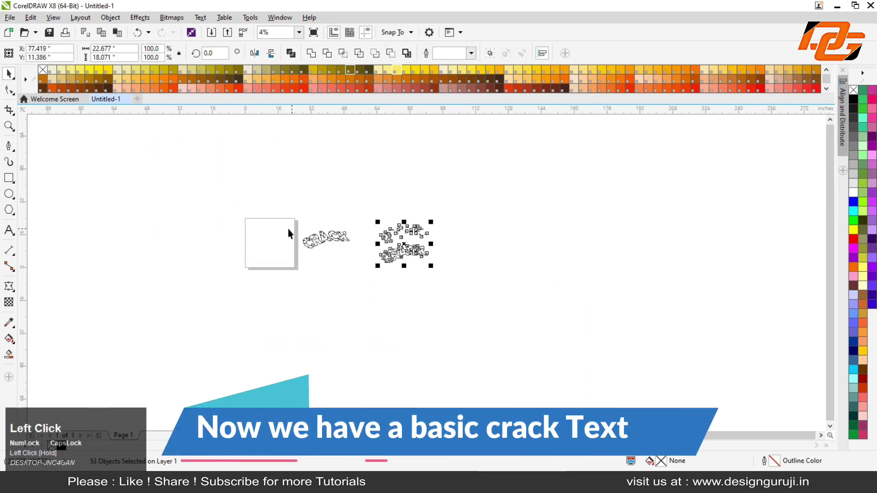
left_click_drag(307, 241, 264, 249)
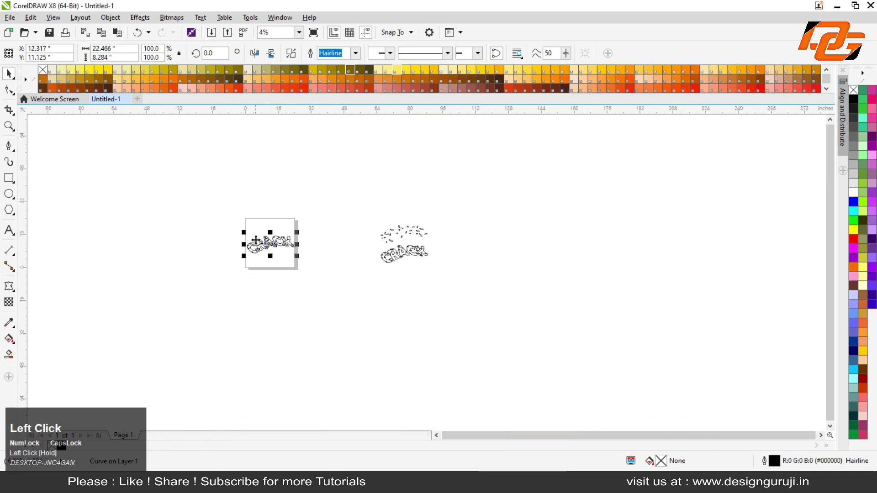
Fill the trimmed CRACK text with red and remove its outline
scroll(256, 241, "up", 4)
scroll(328, 213, "down", 2)
key("shift+F2")
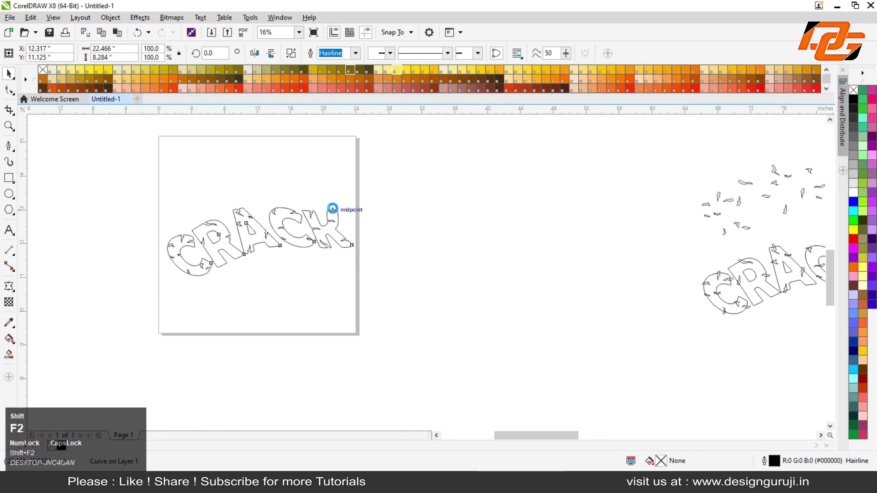
left_click(477, 315)
scroll(478, 316, "down", 2)
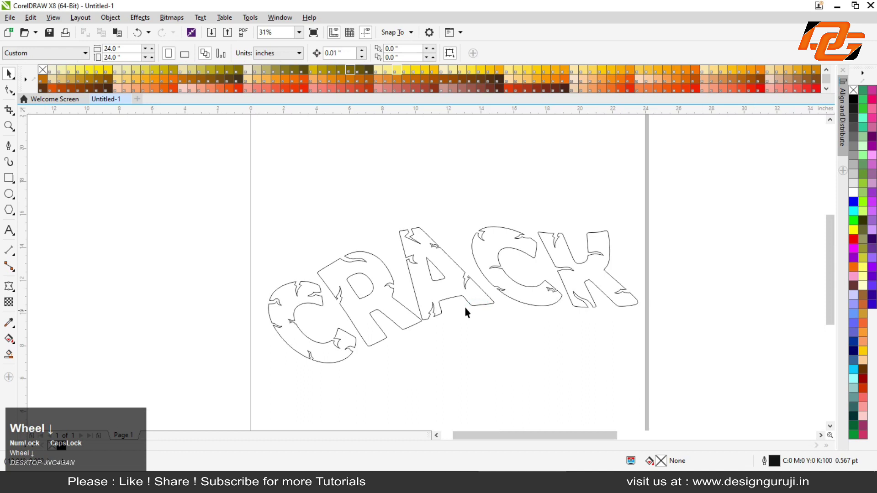
left_click(440, 300)
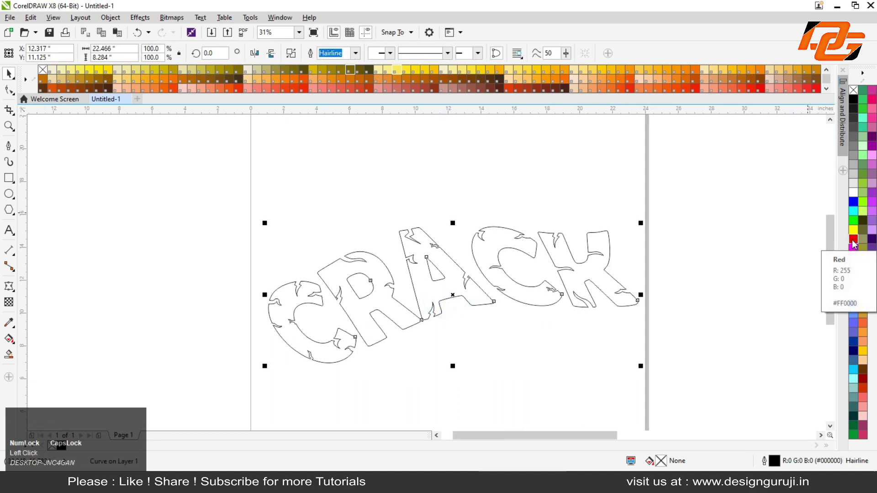
left_click(852, 239)
right_click(853, 90)
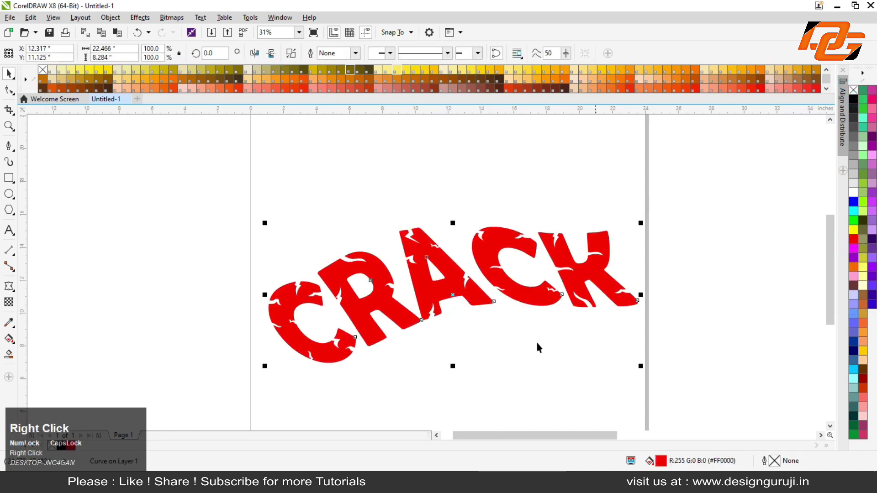
left_click(486, 372)
Copy a wavy crack from the leftover shapes onto the R's lower left foot and mirror it horizontally and vertically
scroll(495, 322, "up", 3)
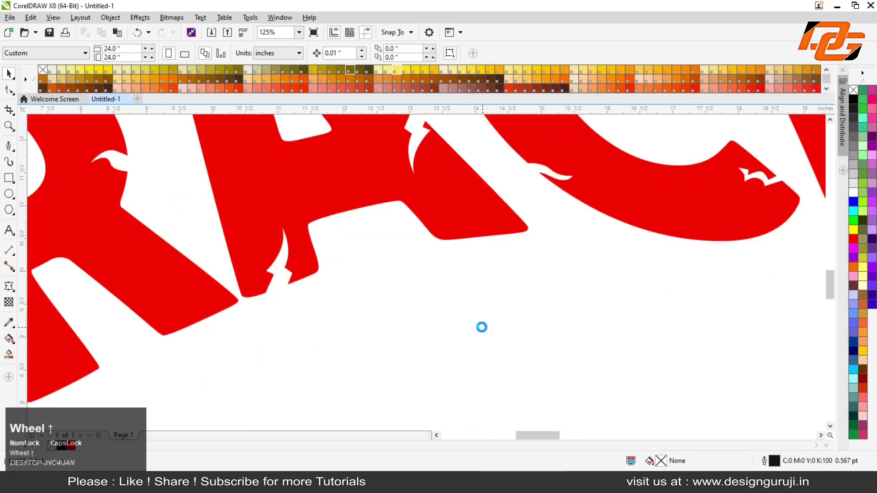
scroll(481, 327, "down", 3)
scroll(388, 325, "up", 1)
scroll(388, 325, "down", 1)
scroll(345, 300, "down", 3)
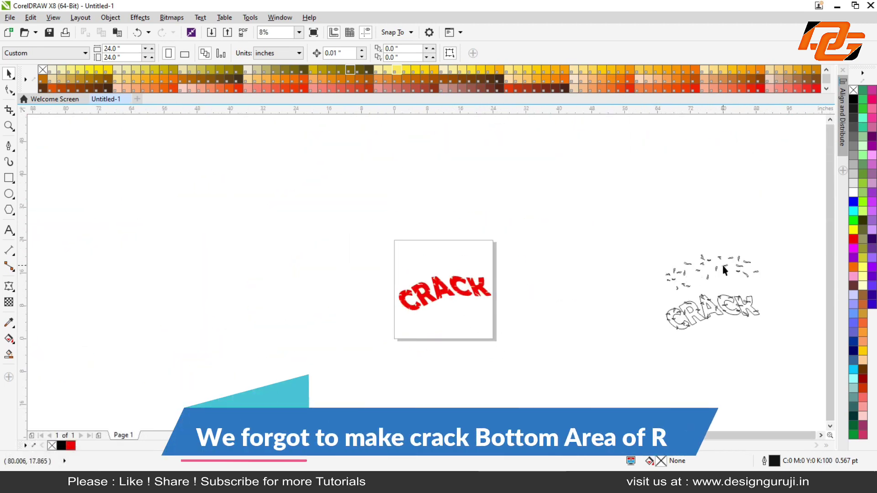
left_click_drag(724, 264, 427, 307)
right_click(427, 308)
scroll(421, 303, "up", 3)
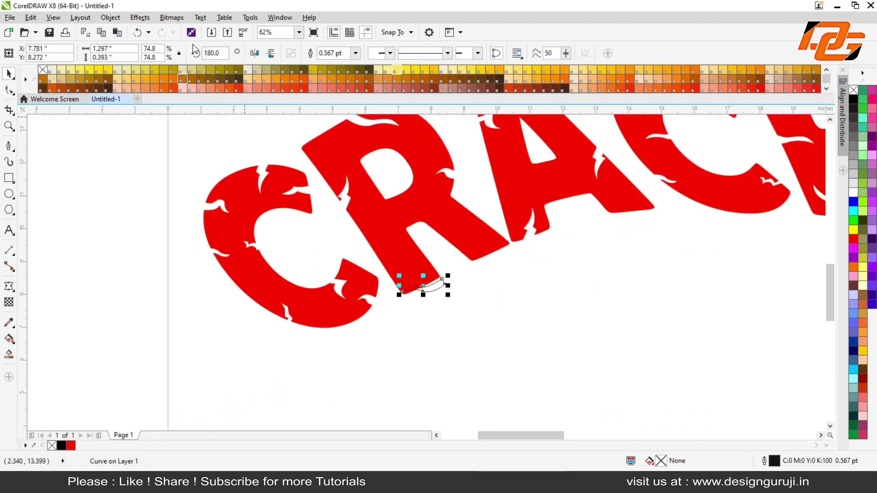
left_click(255, 53)
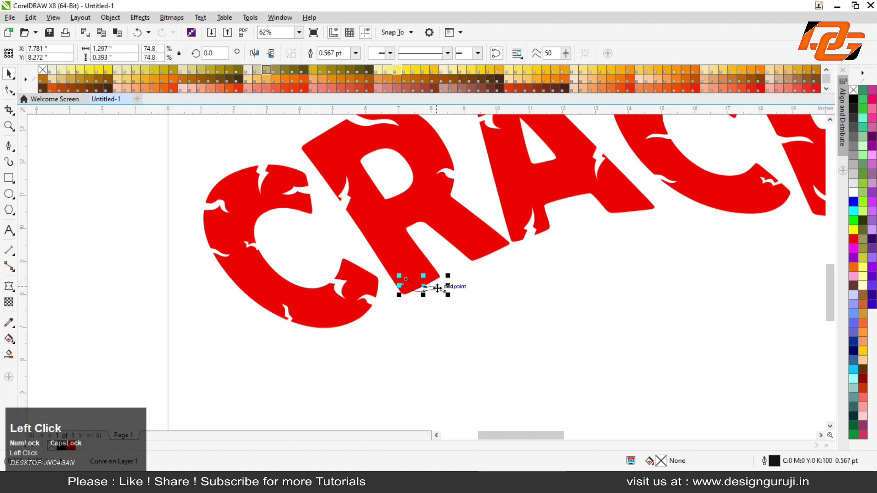
left_click(271, 53)
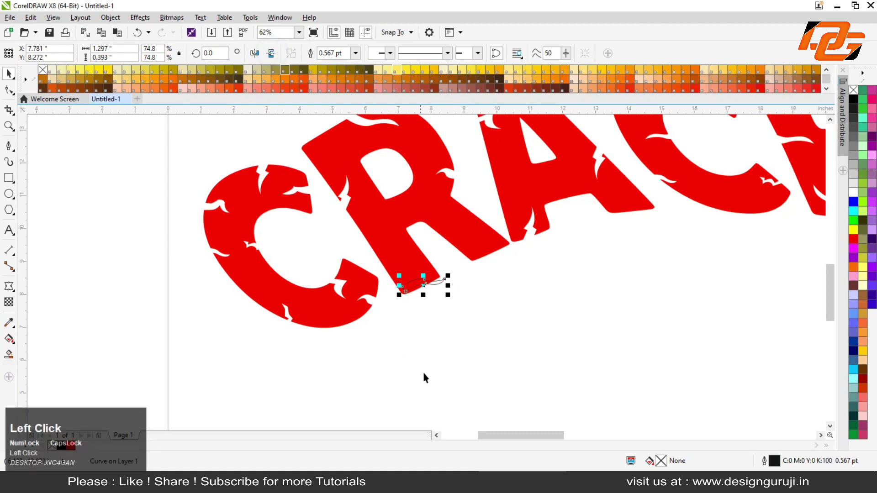
left_click(432, 340)
Duplicate the wavy crack higher up across the R's left leg and delete the one at the foot
left_click_drag(413, 286, 376, 261)
right_click(375, 261)
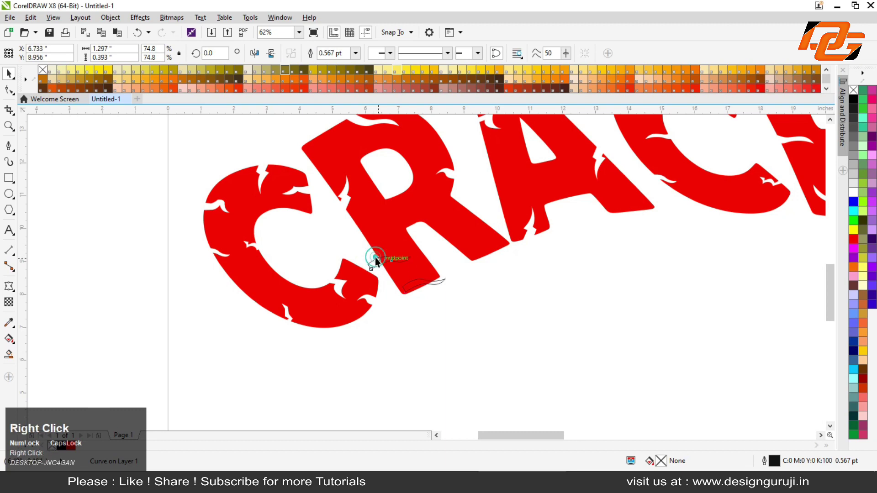
left_click(441, 284)
left_click(437, 281)
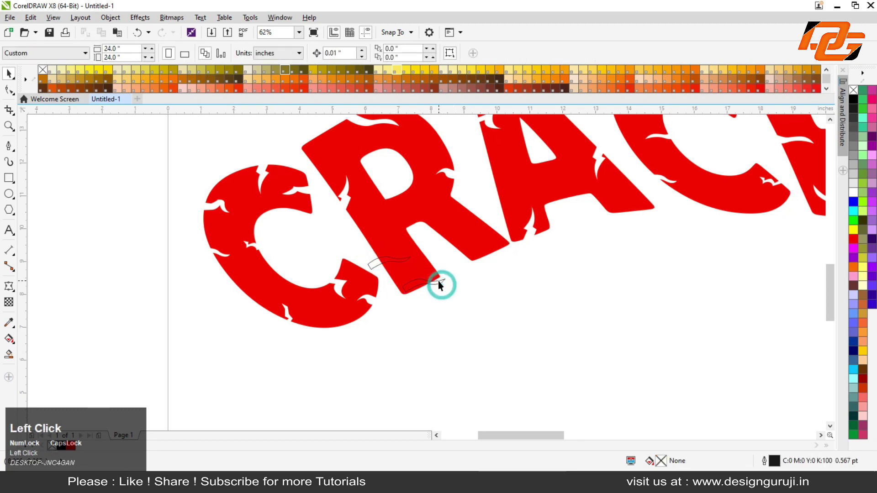
left_click(555, 311)
Copy the zigzag crack from the leftover shapes onto the upper edge of the R's right leg
scroll(555, 311, "down", 6)
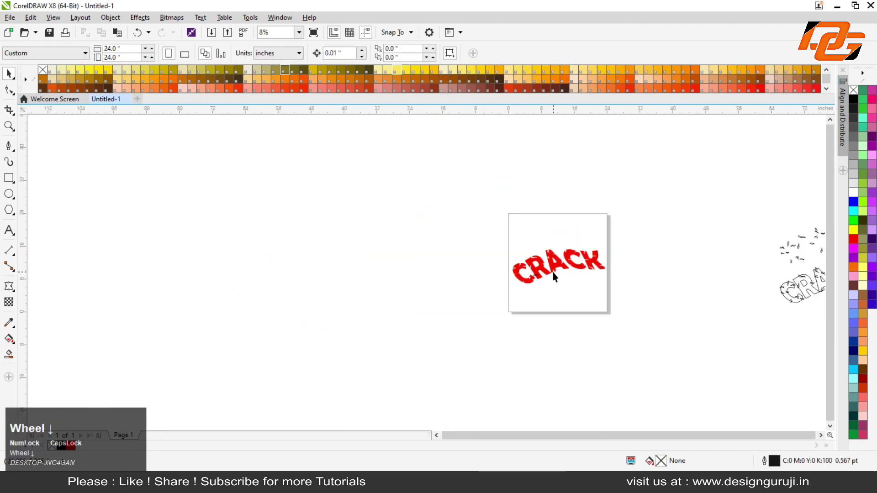
left_click_drag(817, 234, 550, 262)
right_click(565, 276)
left_click(527, 249)
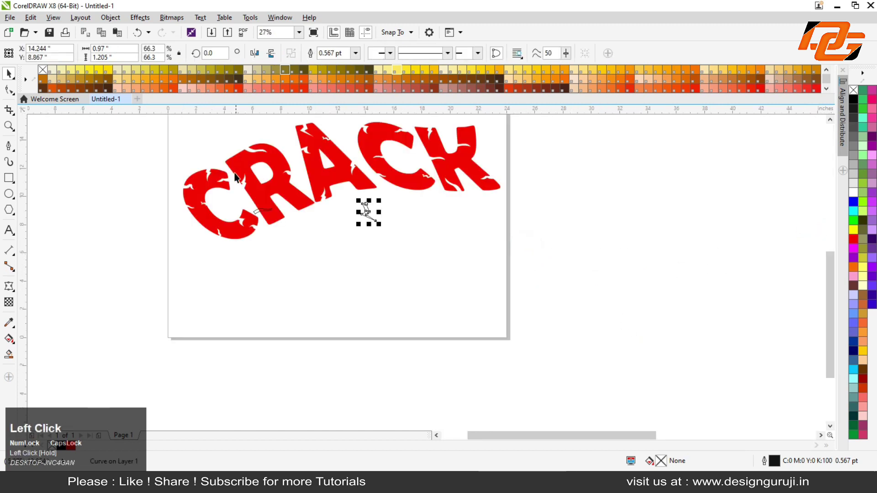
left_click_drag(365, 210, 295, 190)
key("F2")
left_click(294, 191)
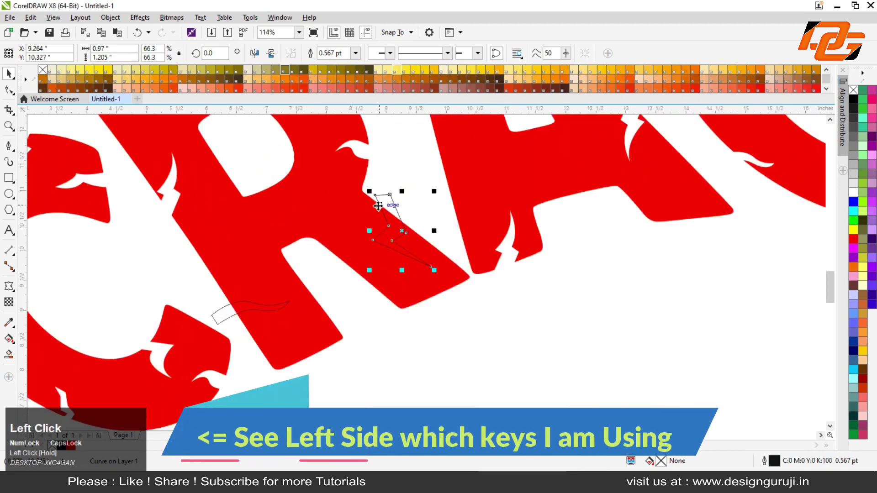
Trim the red CRACK text with the two new crack shapes on the R's legs
scroll(469, 319, "down", 3)
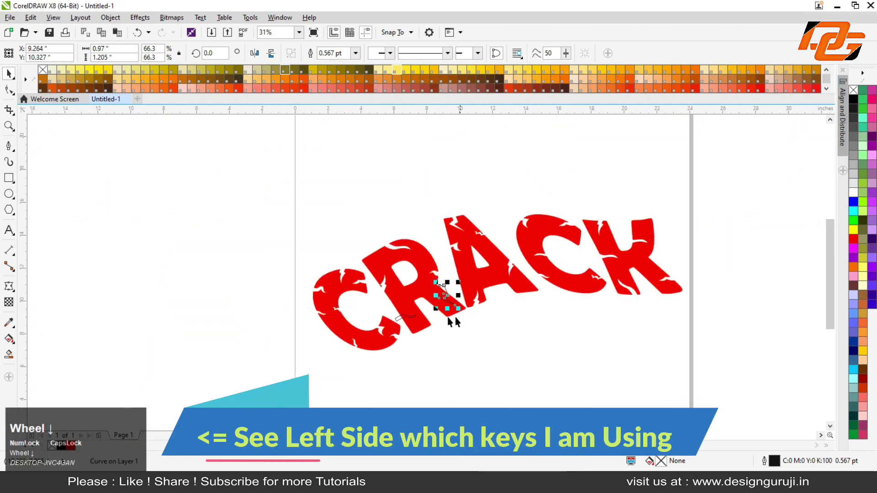
left_click(402, 319, "shift")
left_click(378, 253, "shift")
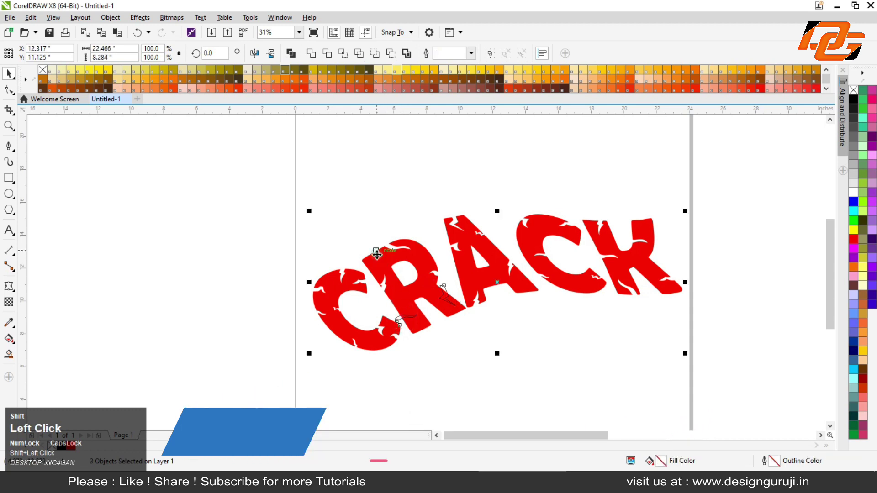
left_click(327, 54)
left_click(347, 182)
Delete the zigzag and wavy cutting shapes left over on the R's legs
left_click(446, 296)
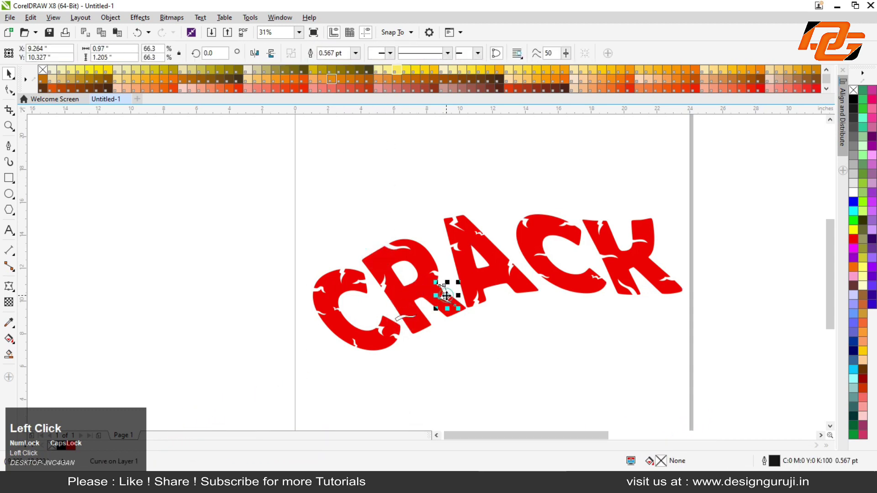
left_click(517, 300)
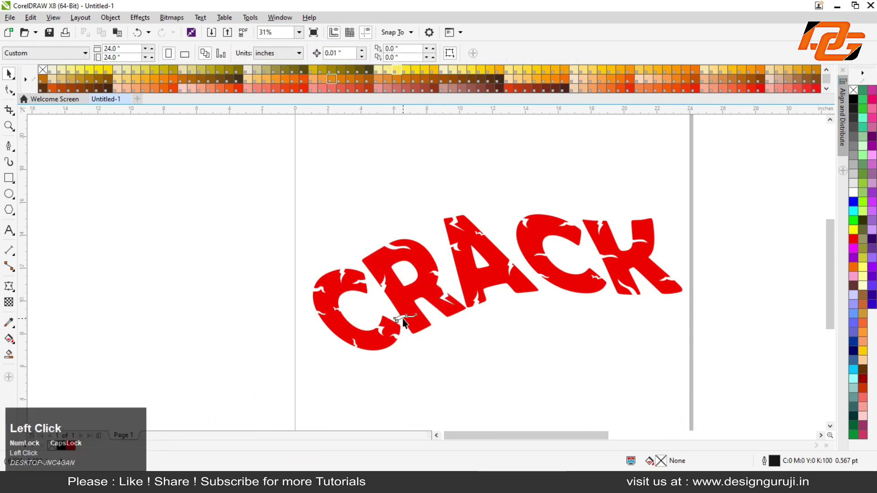
left_click(474, 331)
Apply a linear fountain fill to the whole CRACK text, running upward across the A from red to white
left_click(285, 228)
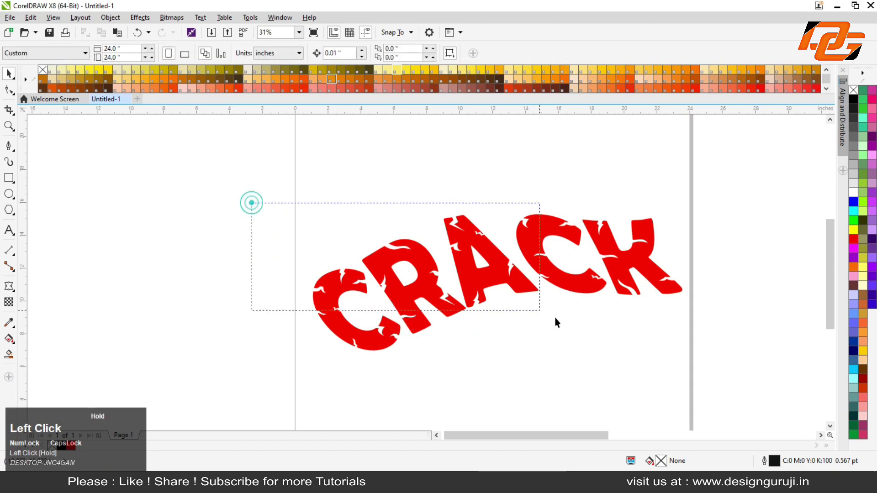
left_click_drag(725, 368, 730, 370)
key("shift+F2")
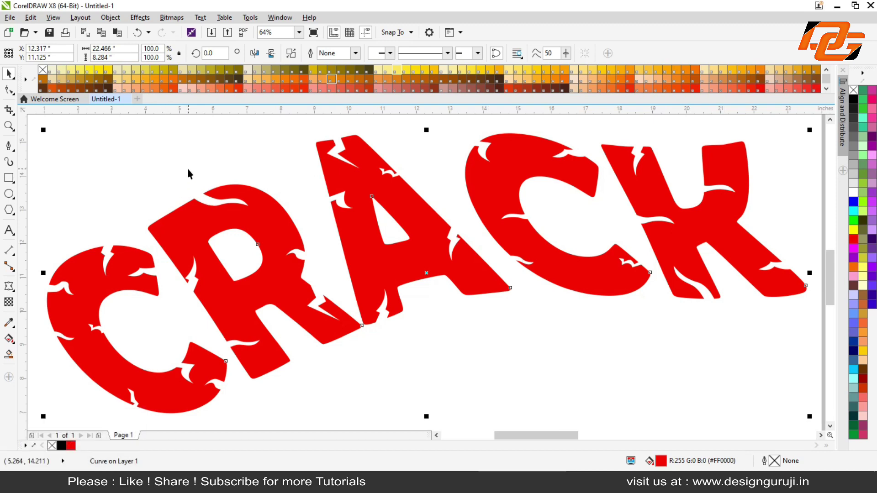
scroll(192, 174, "down", 2)
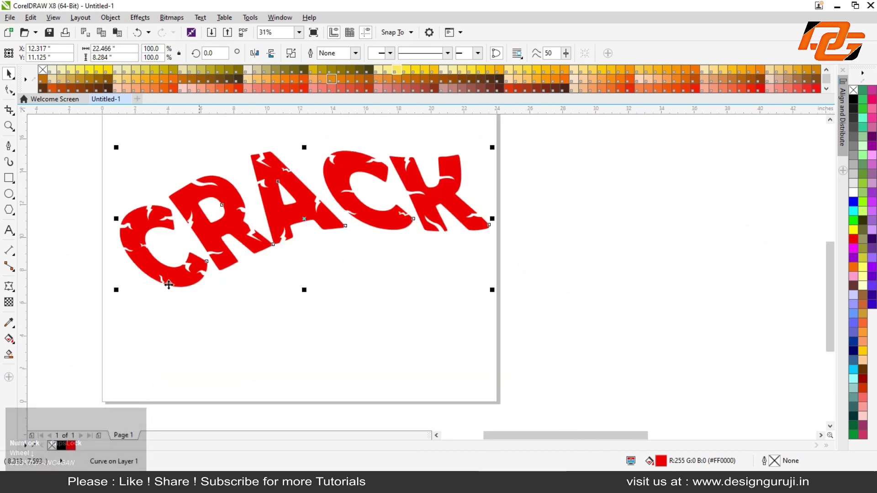
left_click(9, 339)
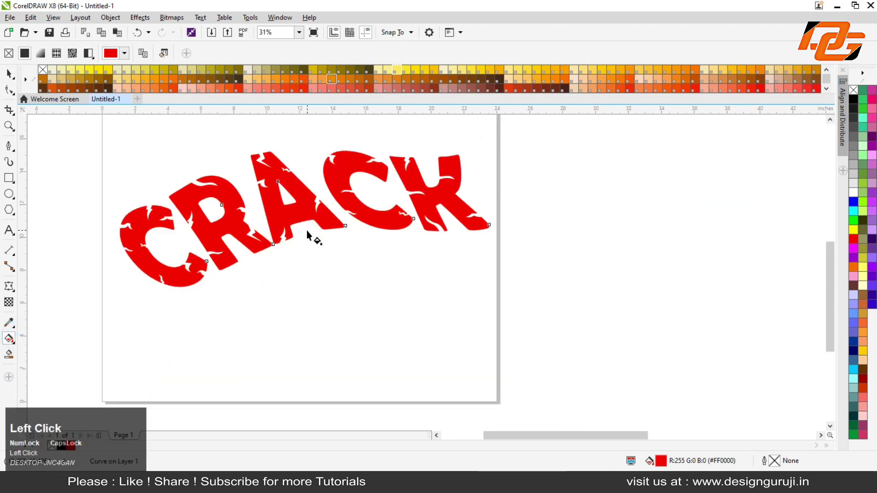
left_click_drag(307, 231, 274, 157)
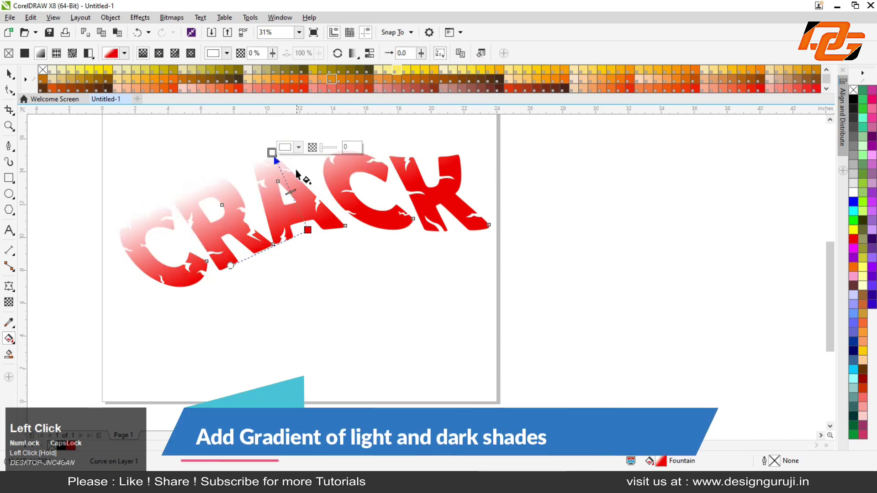
Add a red colour node at 64% on the gradient line and stretch both gradient ends beyond the A's top and foot
double_click(285, 180)
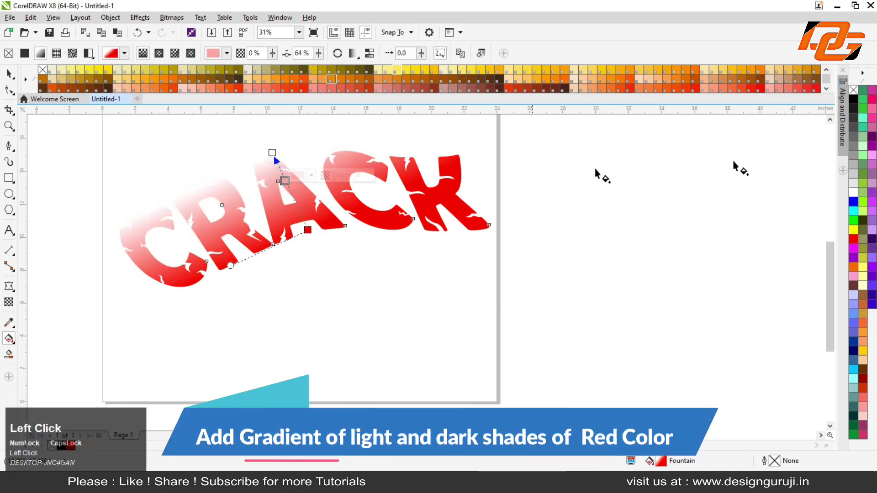
left_click(853, 239)
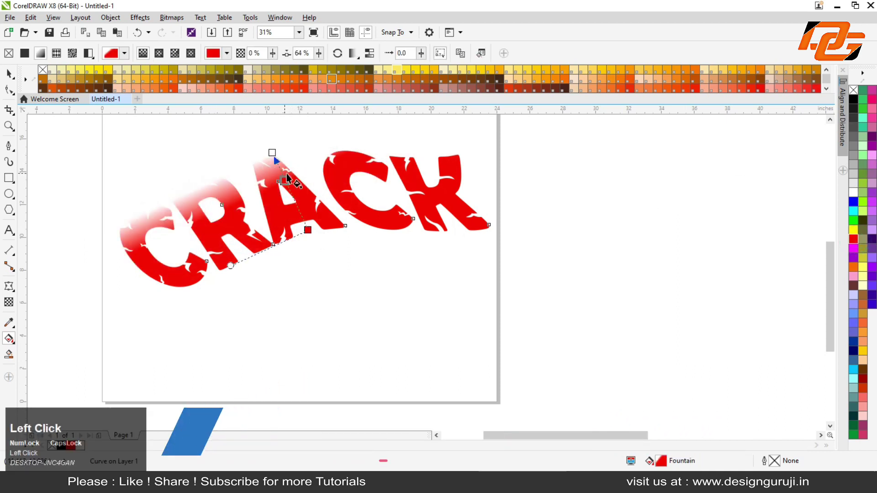
left_click_drag(272, 152, 292, 162)
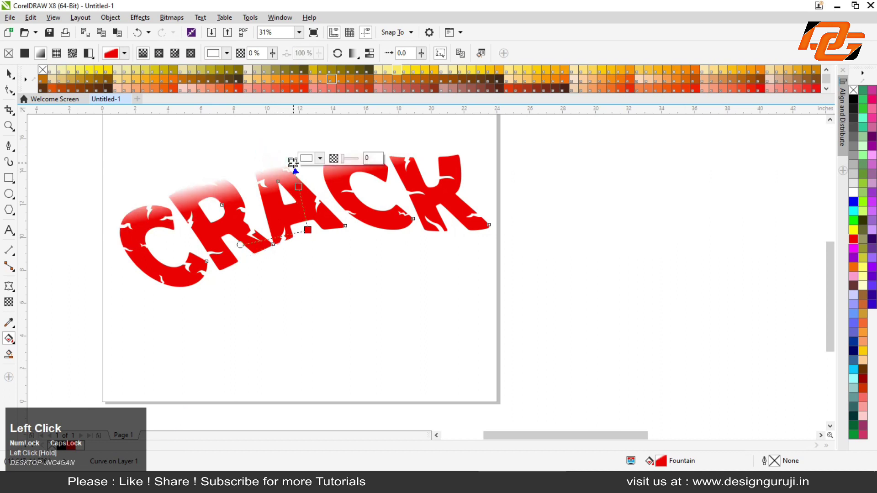
left_click_drag(308, 229, 332, 254)
left_click_drag(294, 162, 308, 136)
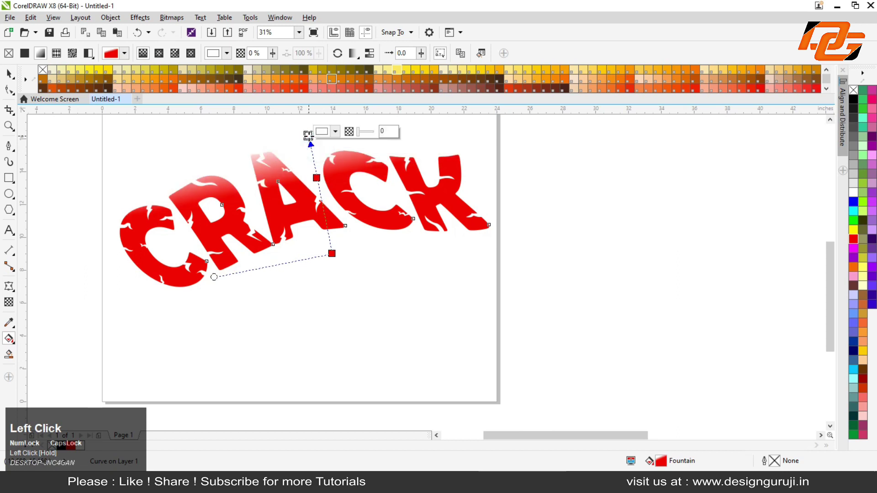
Set the gradient's upper end colour to orange, CMYK 0, 56, 100, 0
left_click(322, 132)
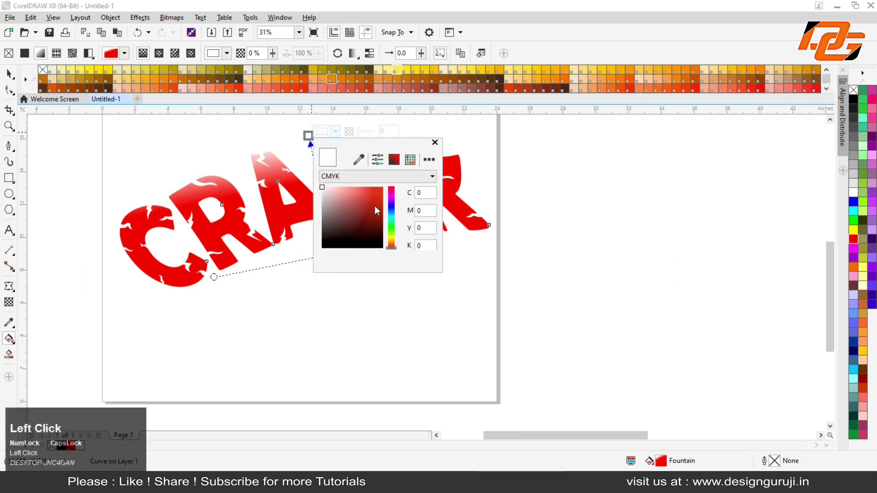
left_click(391, 243)
left_click(383, 187)
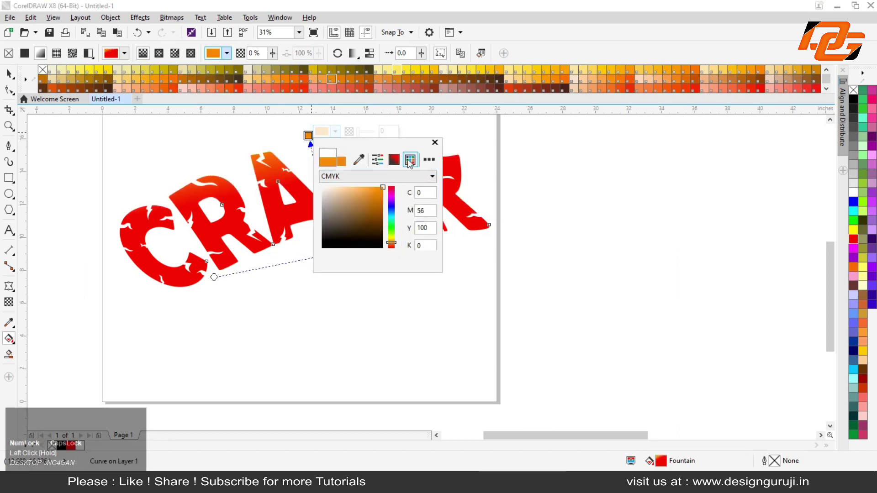
left_click(435, 142)
Add a red node at 28% on the gradient and set its lower end colour to dark red #8F0000
double_click(326, 220)
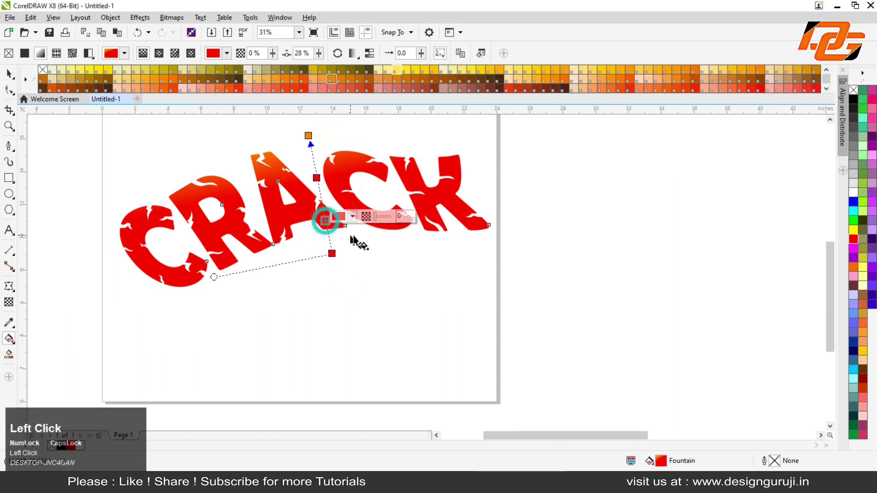
left_click(339, 217)
left_click(298, 306)
left_click(332, 253)
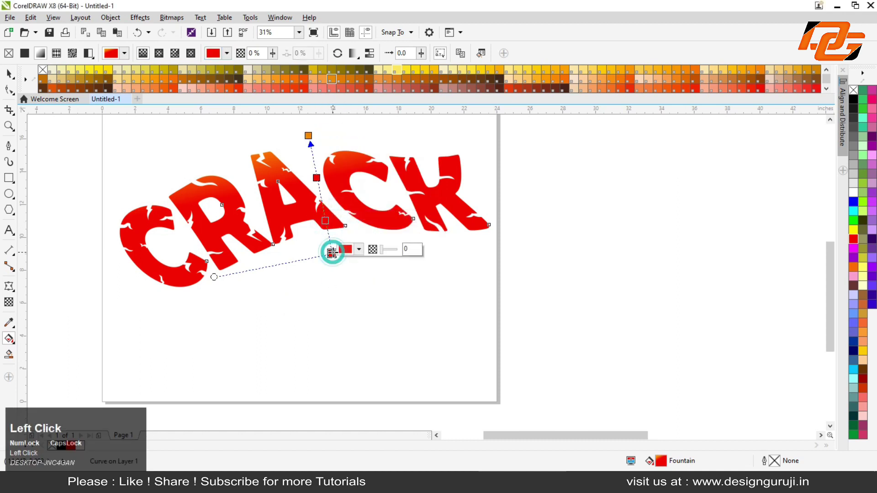
left_click(344, 250)
left_click_drag(391, 313, 410, 329)
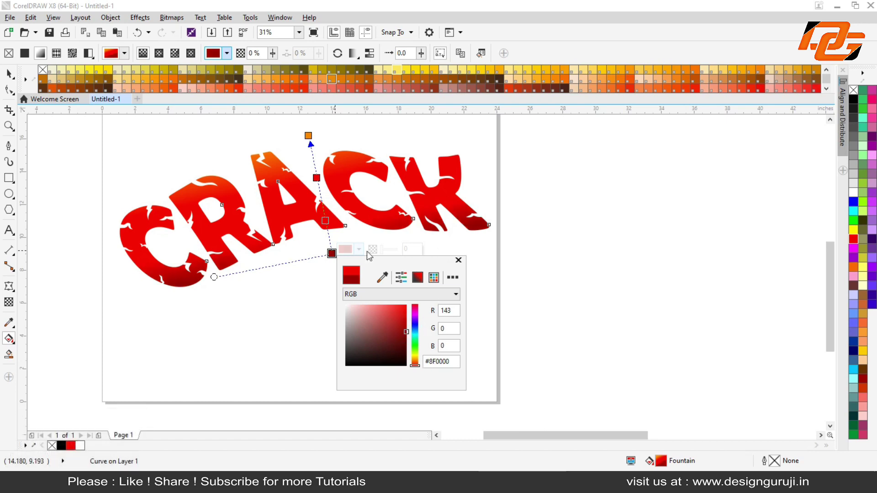
left_click(249, 288)
left_click(10, 74)
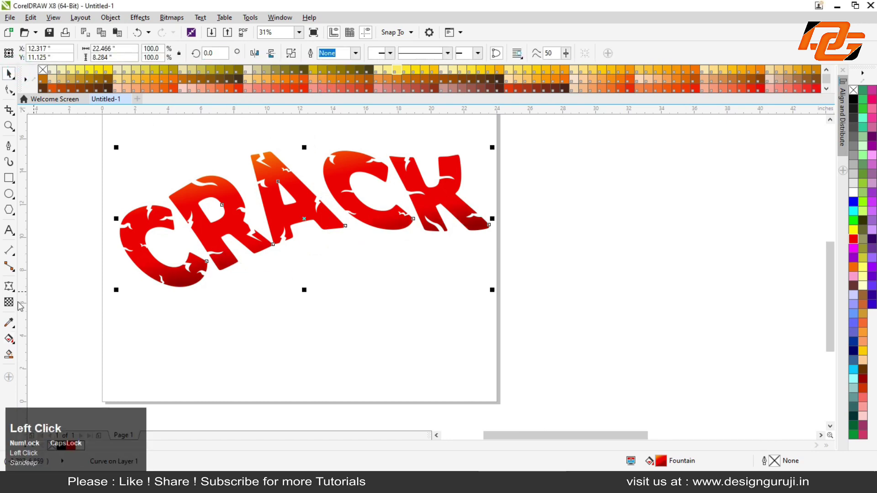
Extrude the gradient CRACK text diagonally down towards the page's lower left and switch it to a parallel extrusion type
left_click(10, 287)
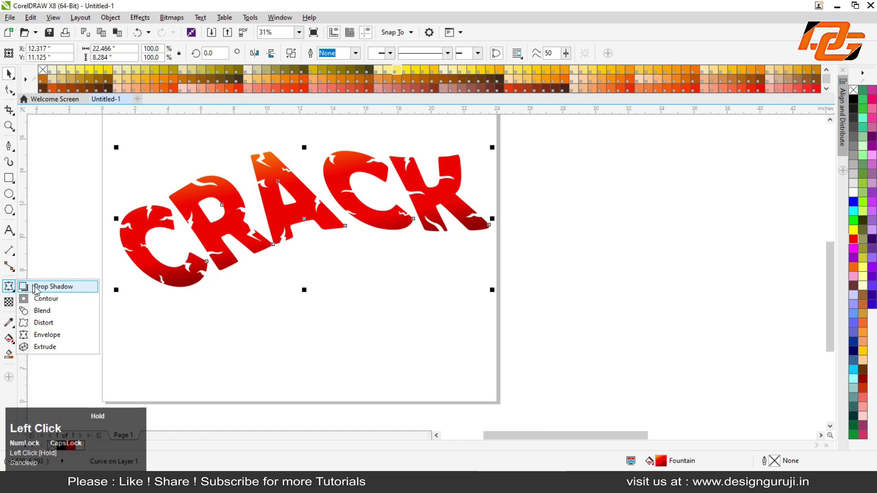
left_click(46, 347)
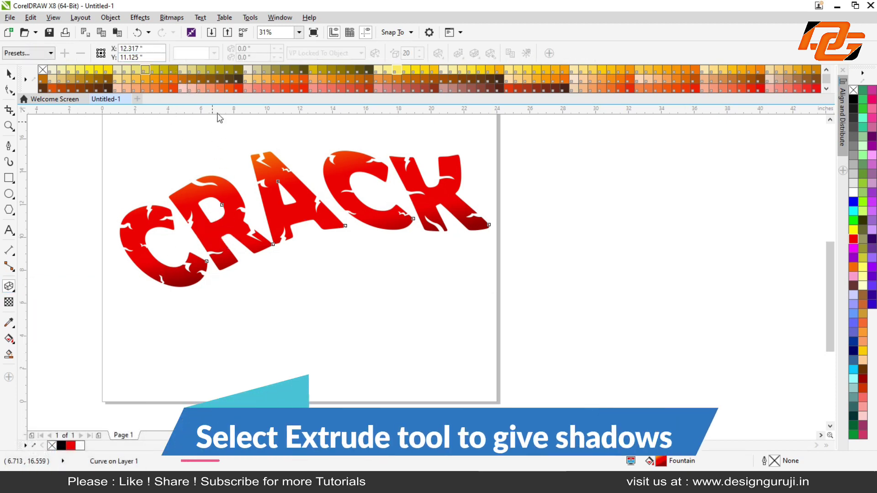
left_click(30, 53)
left_click(30, 54)
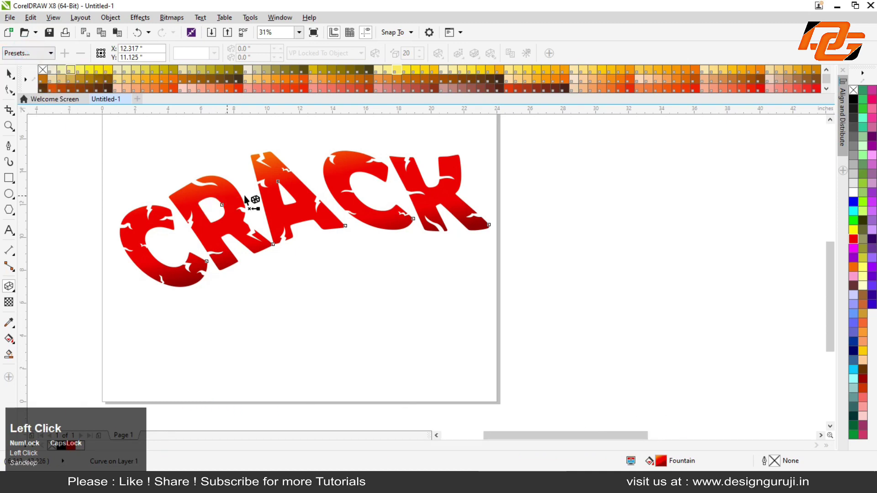
left_click_drag(274, 195, 201, 322)
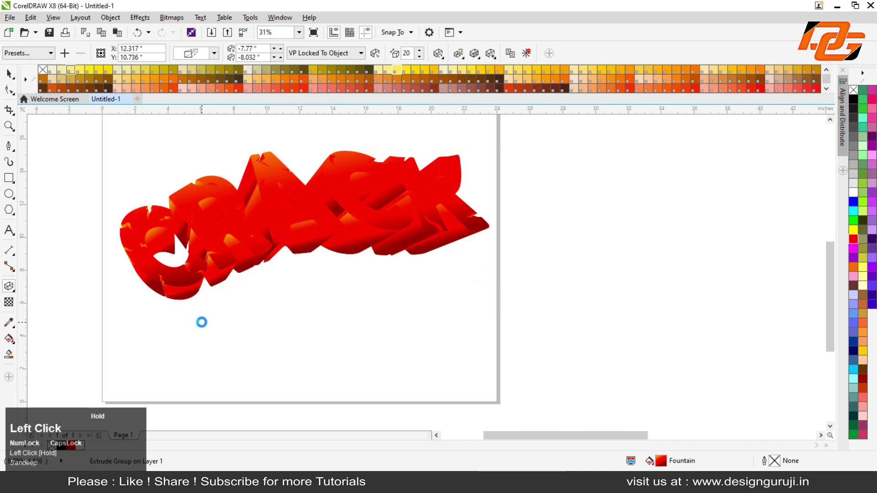
left_click(214, 53)
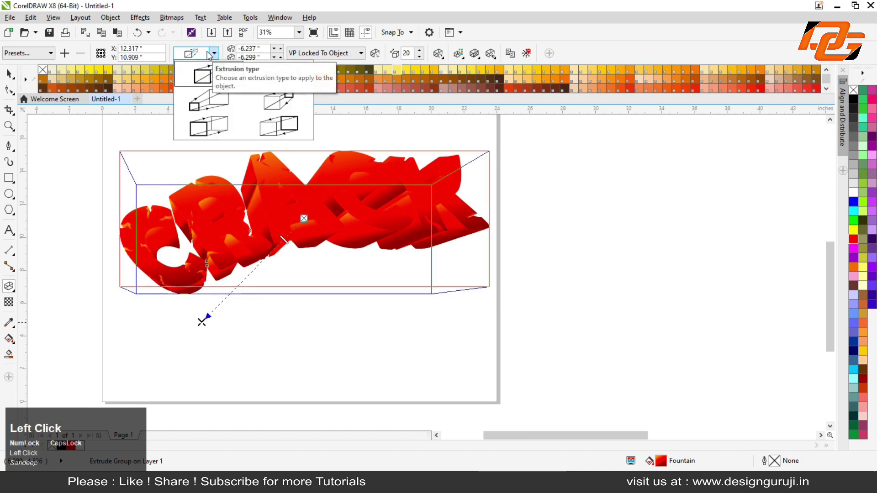
left_click(208, 126)
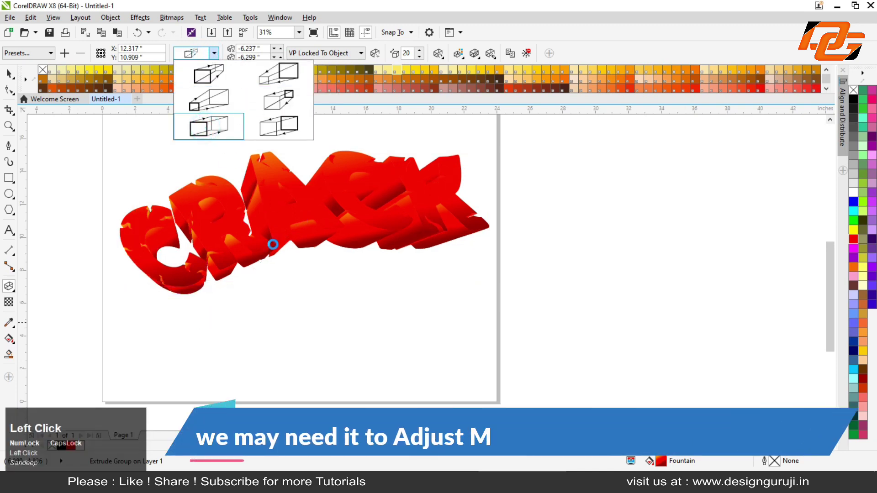
Shorten the extrusion by moving its vanishing point close to the text's centre, at an offset of about -0.159, -0.684 inches
scroll(192, 226, "down", 1)
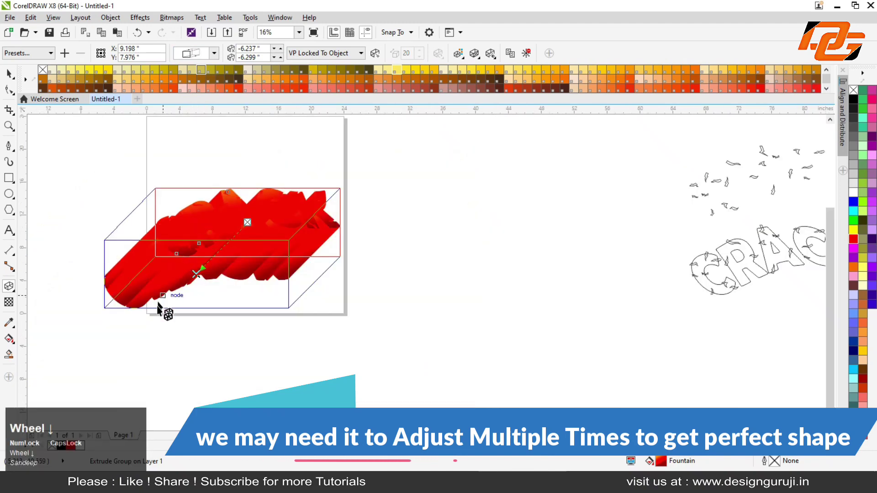
scroll(193, 286, "up", 1)
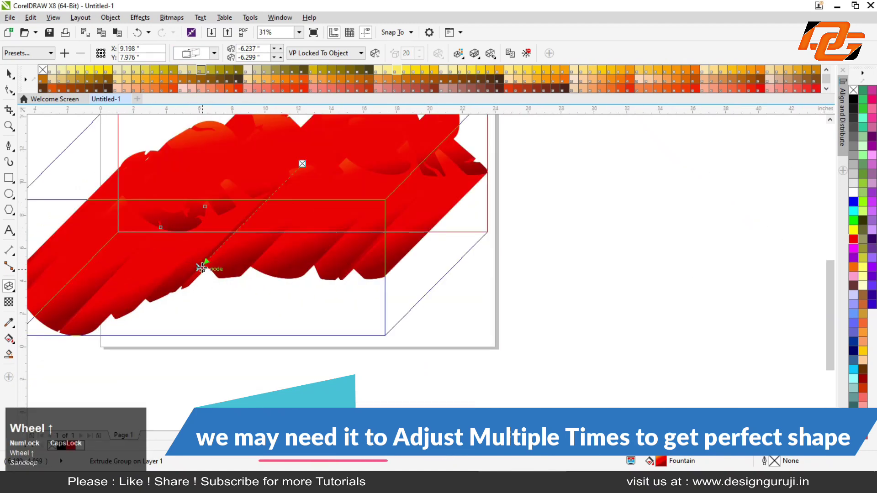
left_click_drag(201, 265, 293, 160)
scroll(310, 213, "up", 1)
scroll(280, 172, "down", 2)
scroll(281, 164, "up", 1)
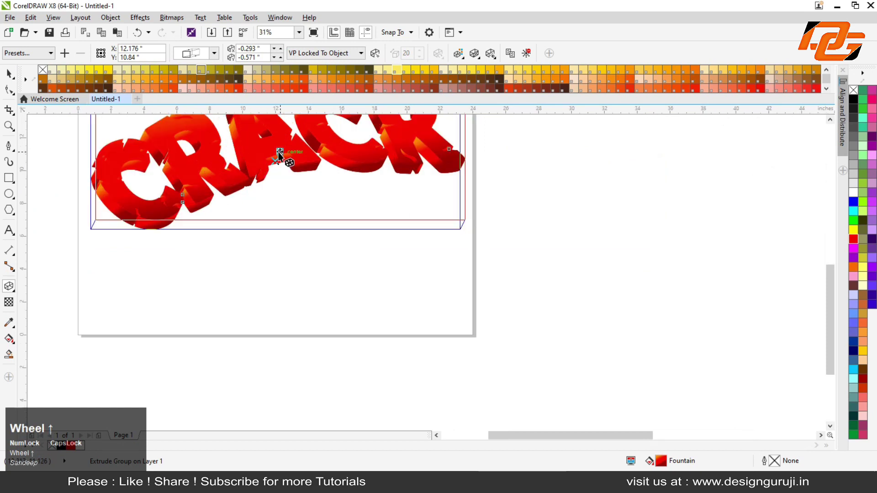
left_click_drag(274, 161, 276, 157)
Fine-tune the extrusion's vanishing point to an offset of about -0.245, -0.458 inches
scroll(276, 157, "up", 5)
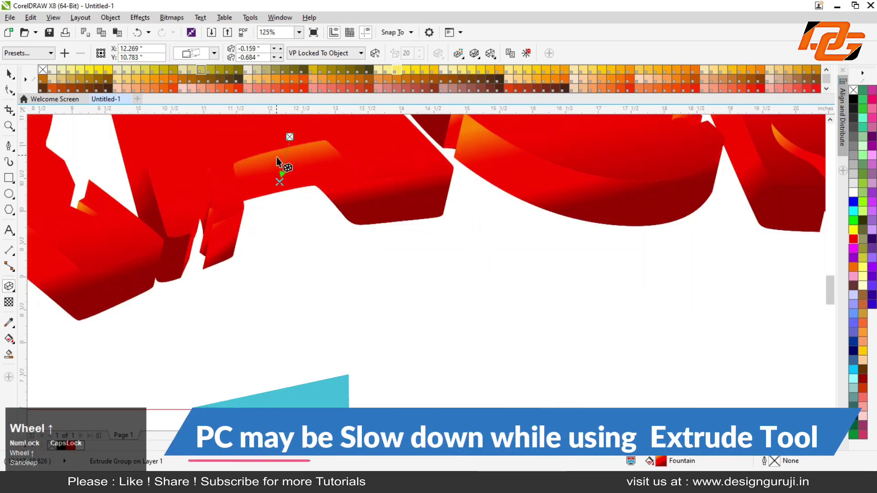
left_click_drag(283, 201, 279, 158)
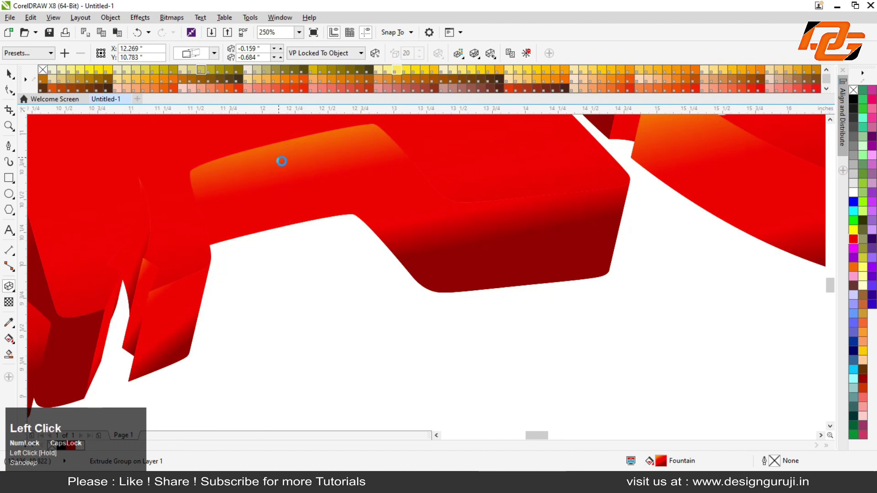
scroll(285, 157, "down", 3)
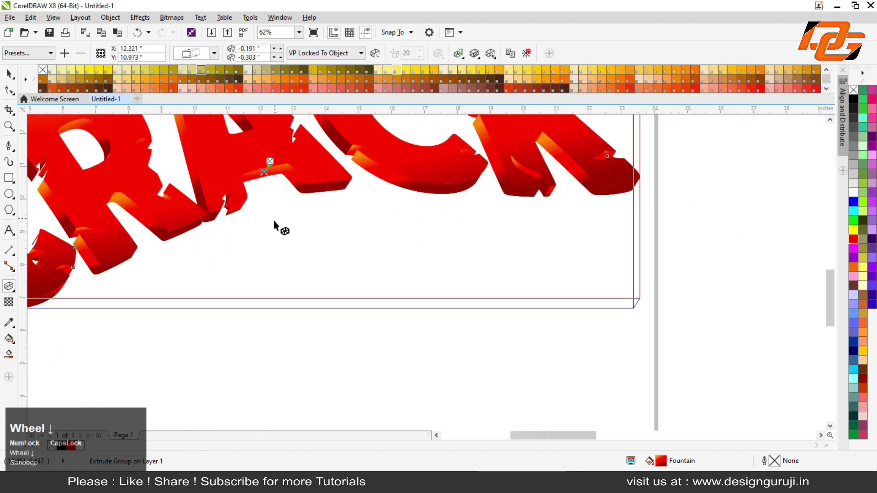
scroll(256, 207, "down", 2)
scroll(253, 203, "up", 5)
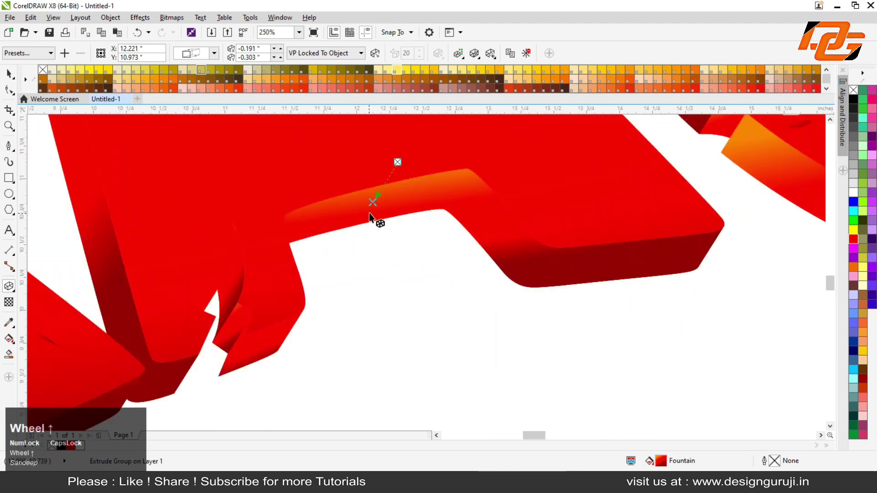
left_click_drag(372, 200, 363, 219)
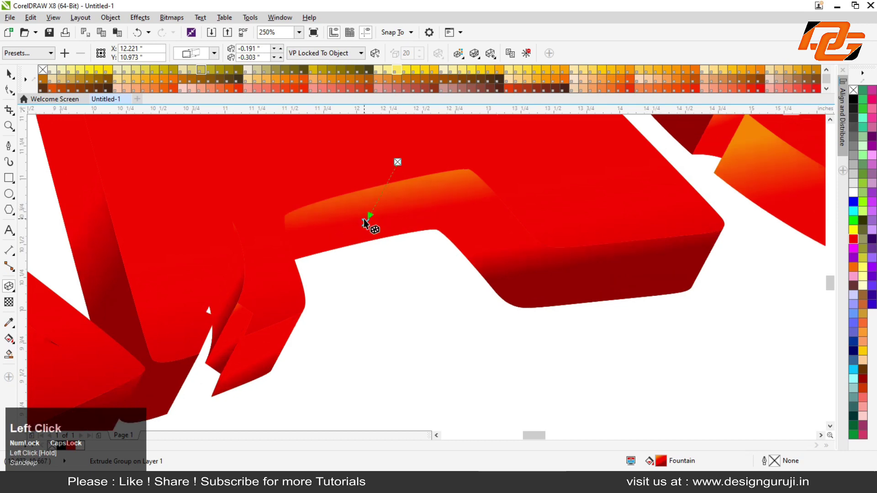
scroll(364, 218, "down", 3)
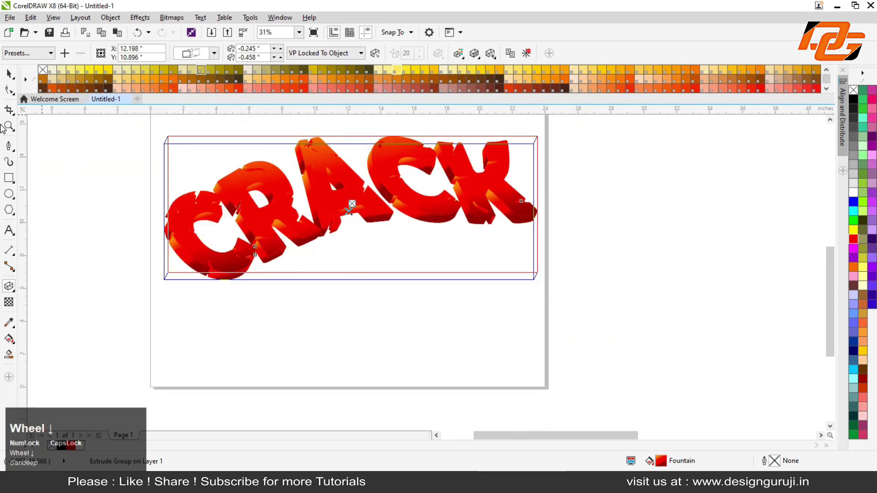
Break the extrude group apart to separate the shadow sides from the CRACK text
left_click(9, 73)
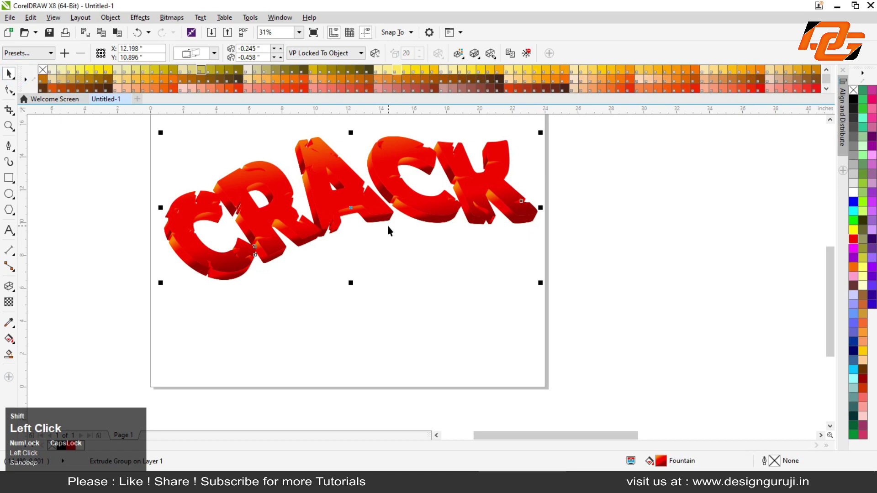
key("shift+F2")
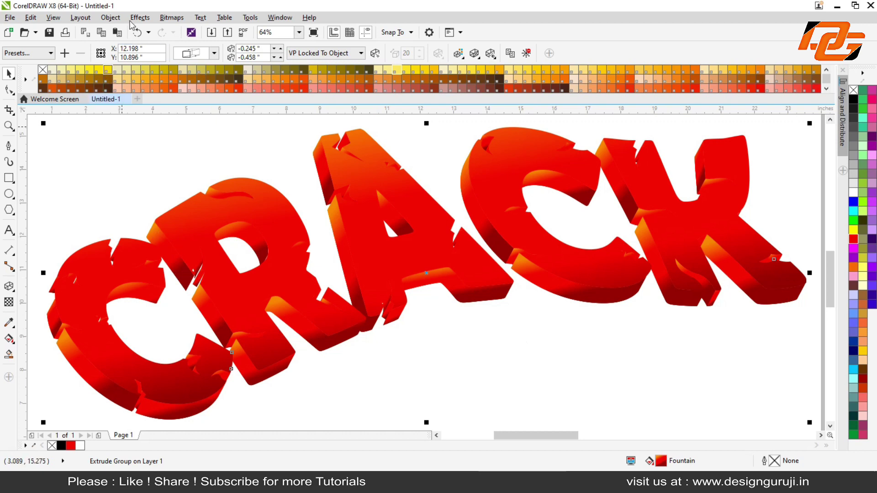
left_click(111, 19)
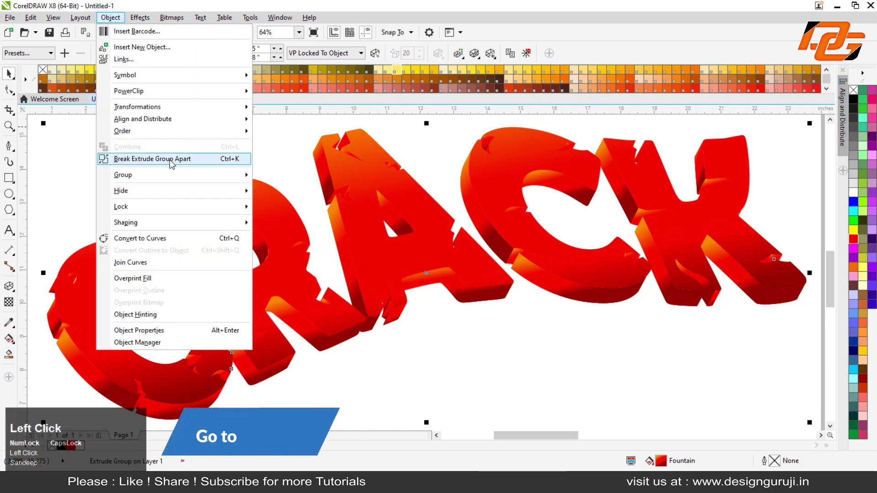
left_click(225, 158)
scroll(305, 294, "down", 2)
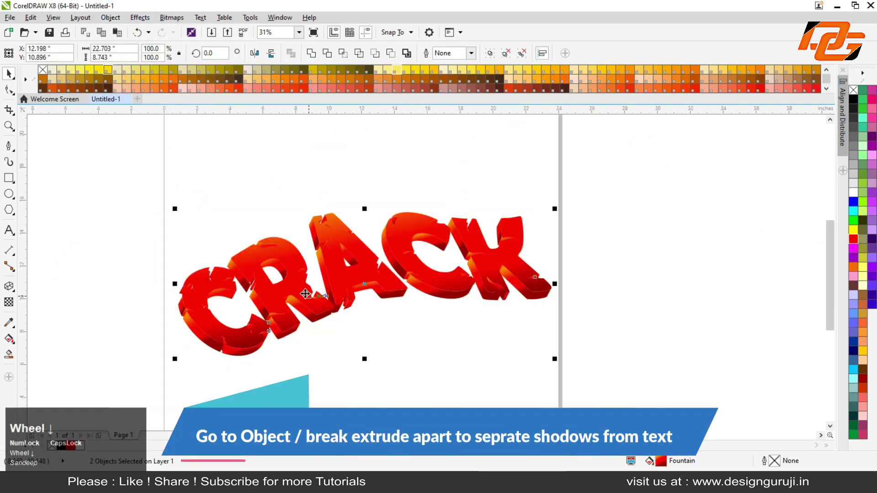
Try moving the separated parts of the CRACK extrusion aside and undo each move
left_click_drag(321, 215, 383, 236)
key("ctrl+z")
left_click(381, 316)
left_click_drag(514, 226, 514, 226)
key("ctrl+z")
scroll(182, 329, "up", 4)
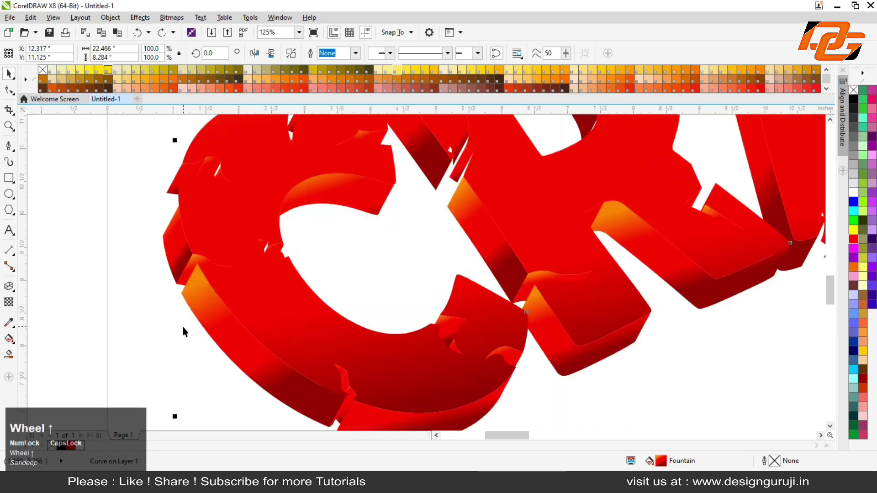
Place a copy of the CRACK letter faces below and to the right of the original text
left_click(212, 317)
scroll(196, 293, "down", 2)
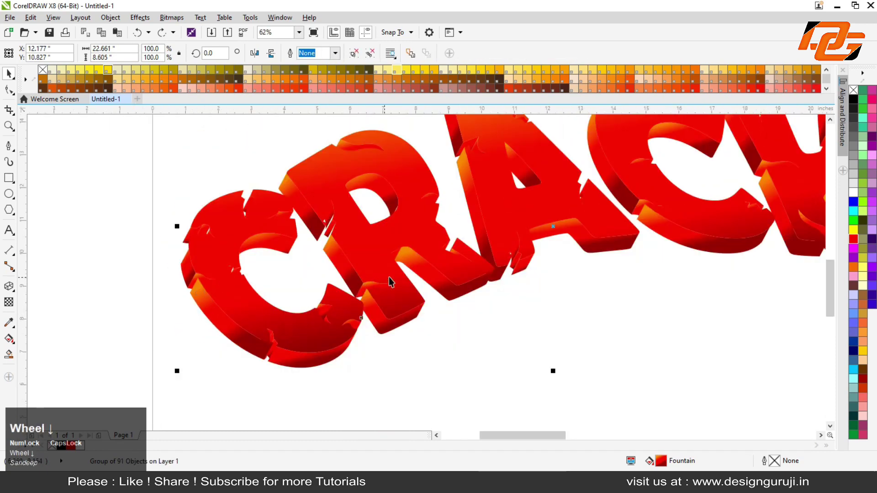
scroll(331, 292, "down", 1)
left_click(358, 276)
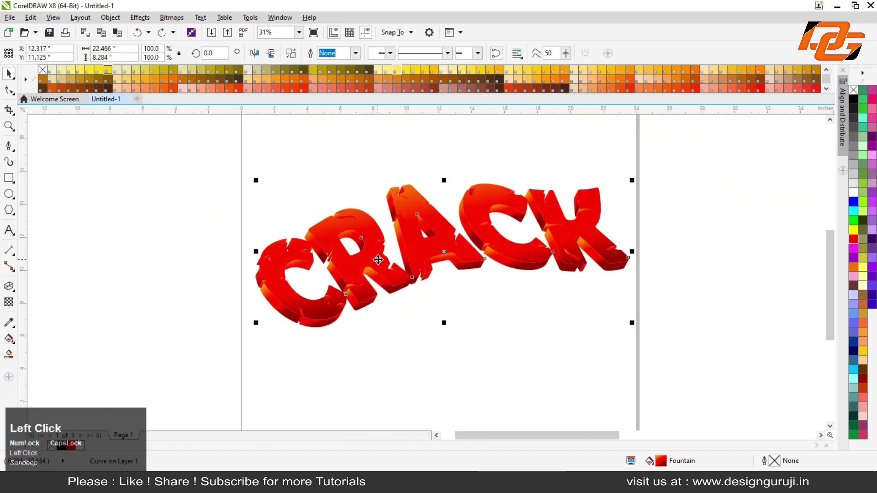
scroll(378, 260, "up", 1)
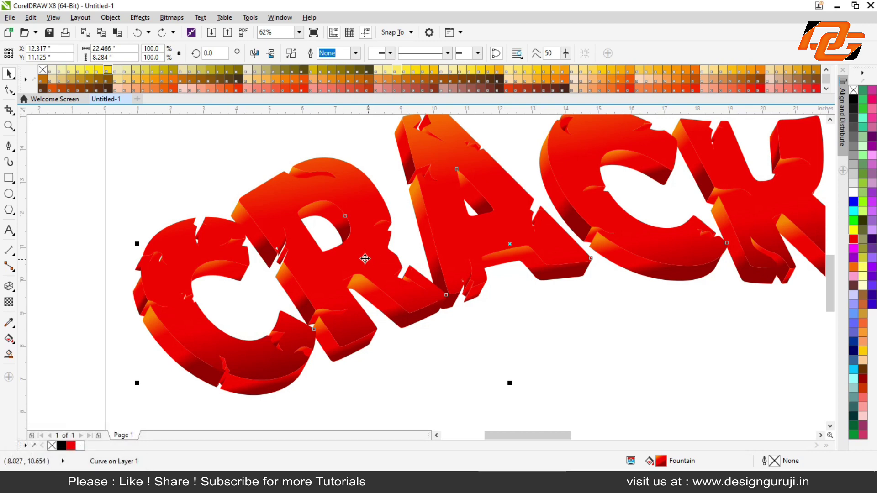
scroll(350, 257, "down", 2)
left_click_drag(350, 257, 397, 309)
right_click(397, 309)
scroll(397, 309, "up", 2)
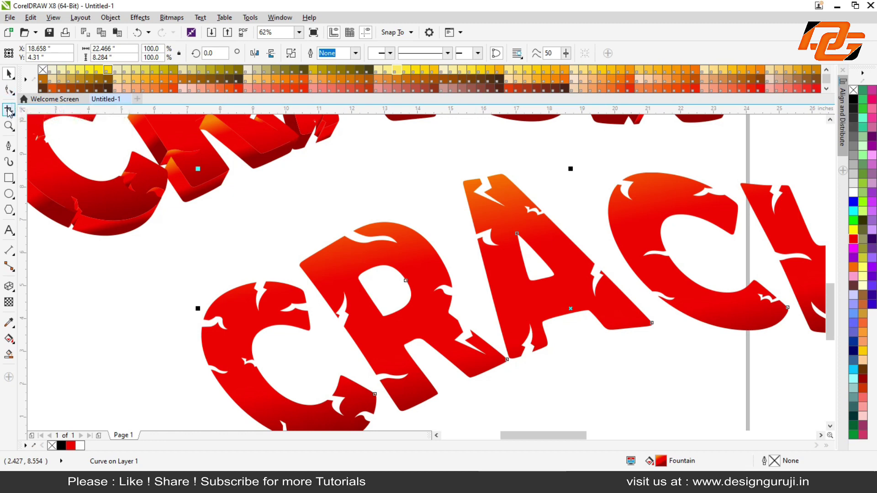
Apply a one-step inside contour with a 0.1 inch offset to the copied CRACK letter faces
left_click(9, 287)
left_click(55, 298)
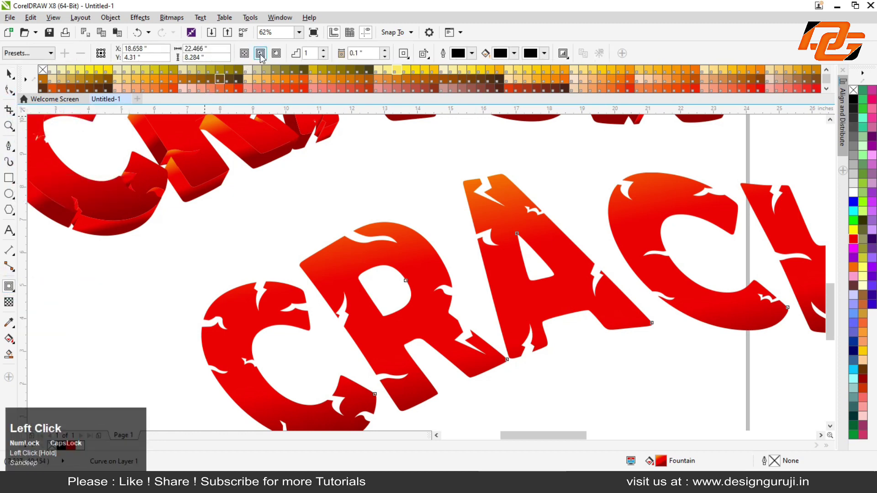
left_click(259, 53)
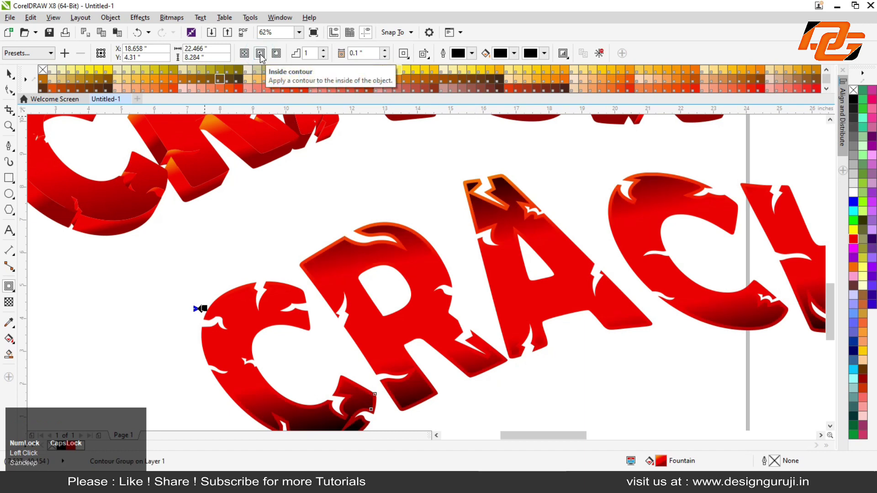
left_click(8, 74)
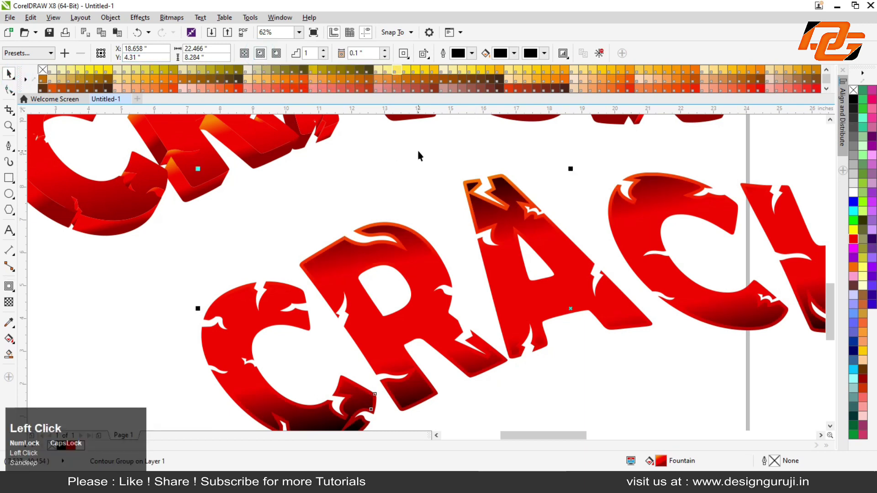
Break the contour group apart and combine its two curves into a hollow CRACK border
left_click(110, 17)
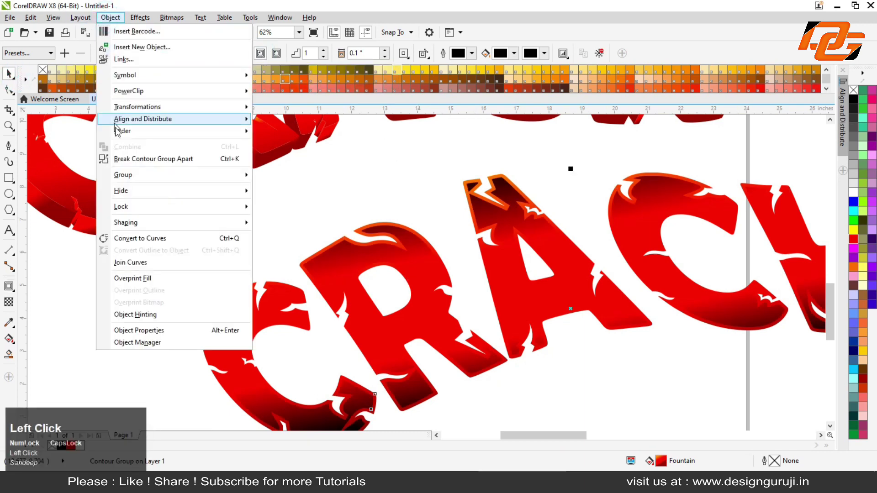
left_click(137, 159)
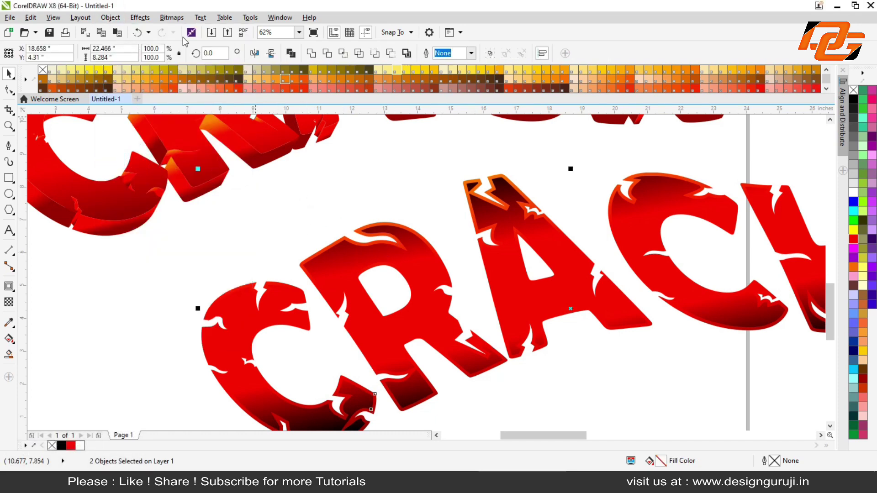
left_click(110, 18)
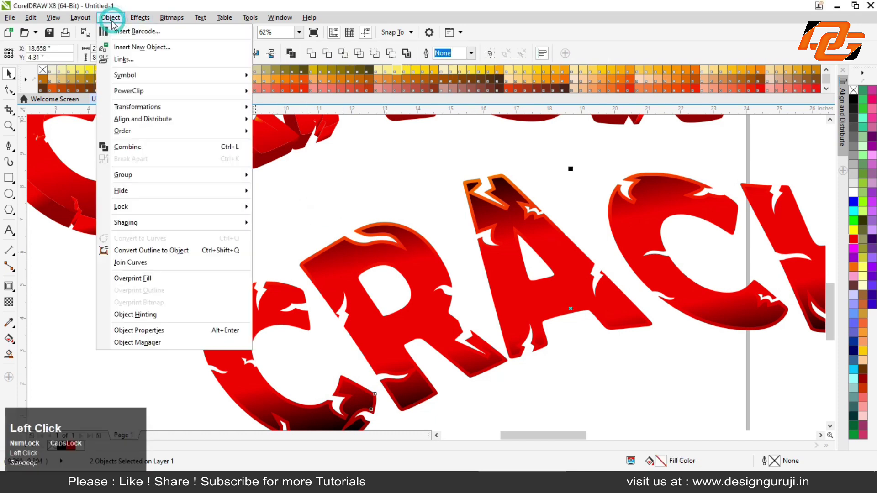
left_click(145, 152)
left_click(299, 205)
scroll(350, 249, "down", 4)
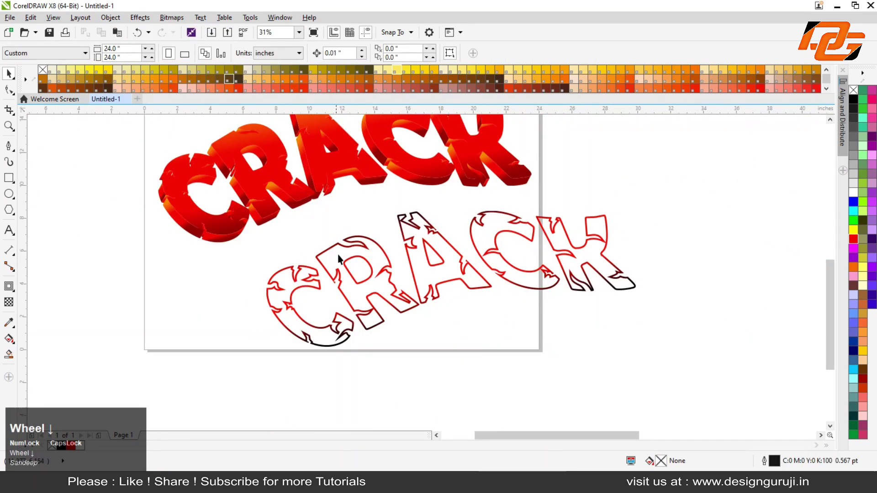
Centre the hollow border horizontally and vertically on the original CRACK letter faces
left_click(342, 258)
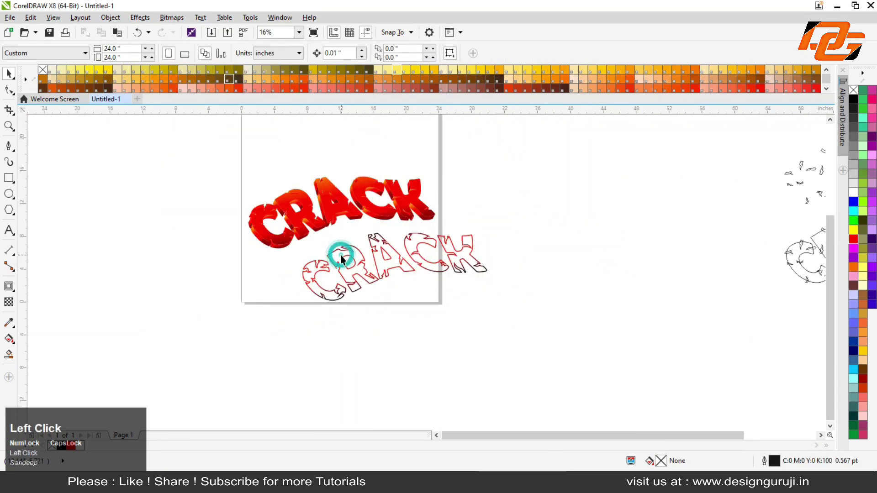
left_click(331, 213, "shift")
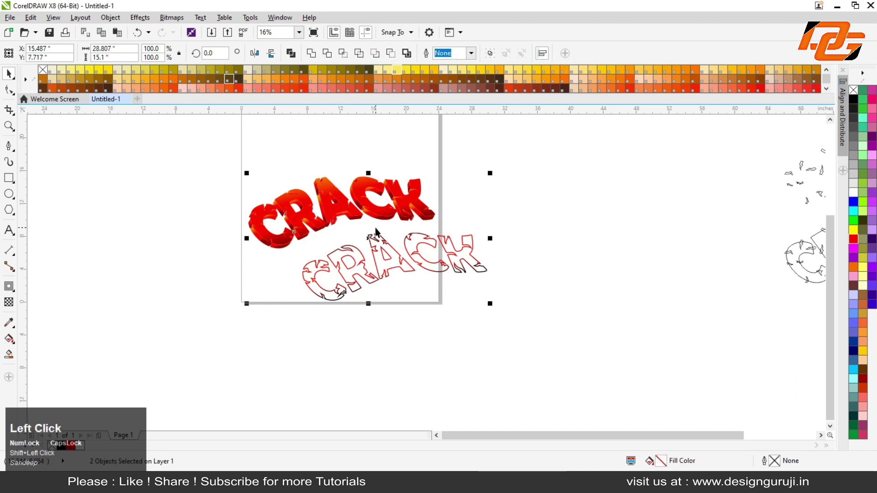
key("c")
key("e")
left_click(372, 242)
left_click_drag(191, 157, 538, 274)
key("shift+F2")
left_click(502, 332)
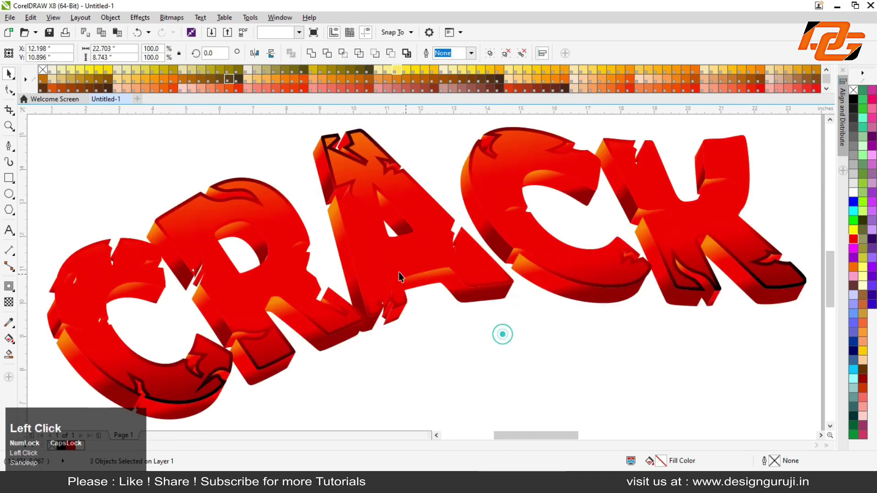
Fill the hollow CRACK border with solid orange #FF5900
left_click(333, 178)
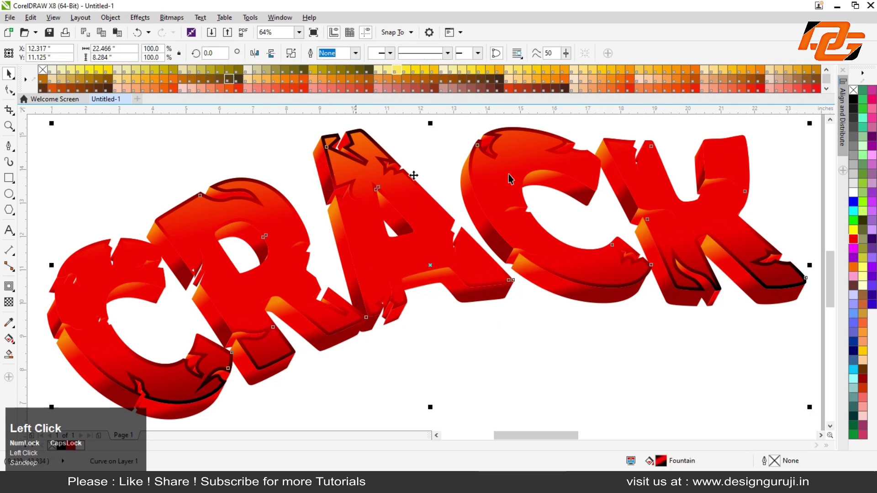
left_click(852, 240)
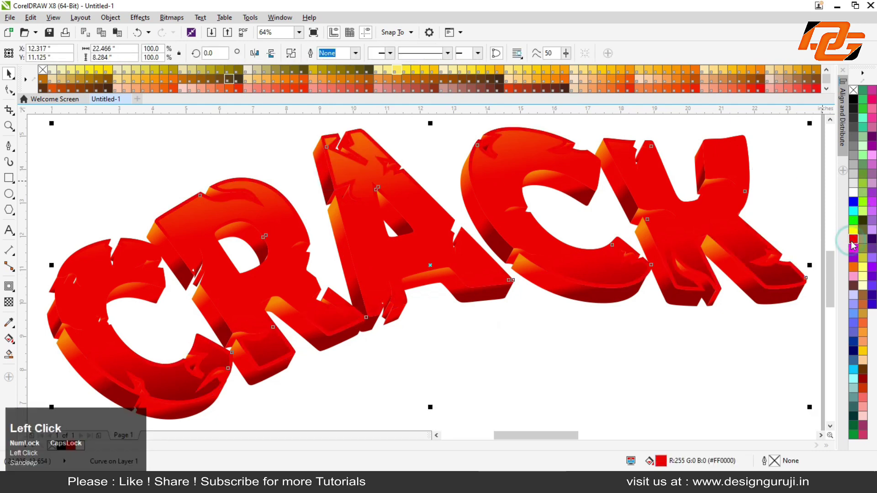
double_click(660, 461)
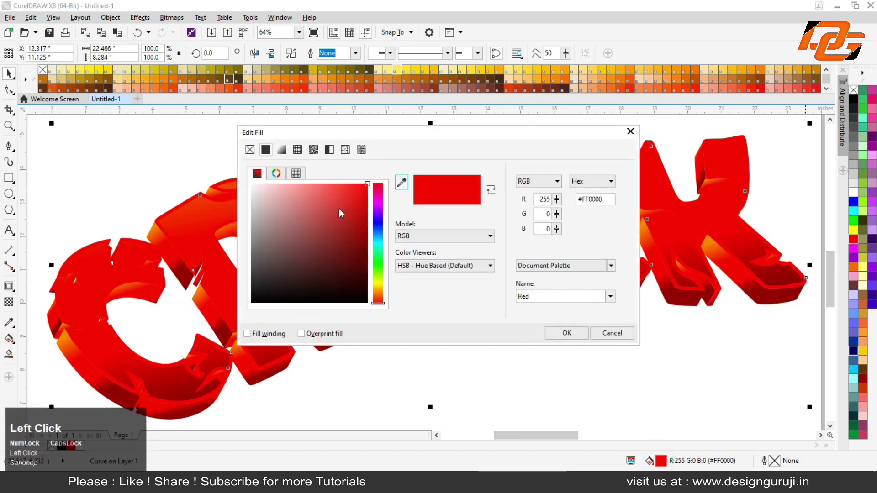
left_click(377, 293)
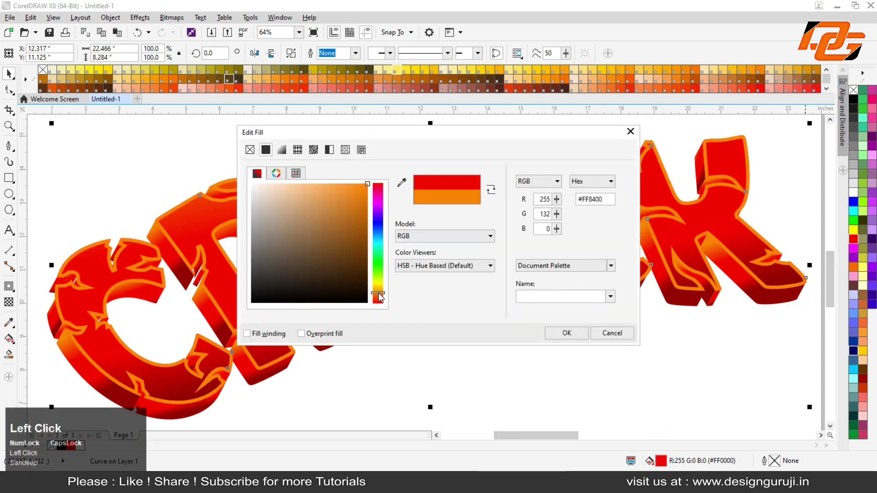
left_click_drag(378, 294, 378, 297)
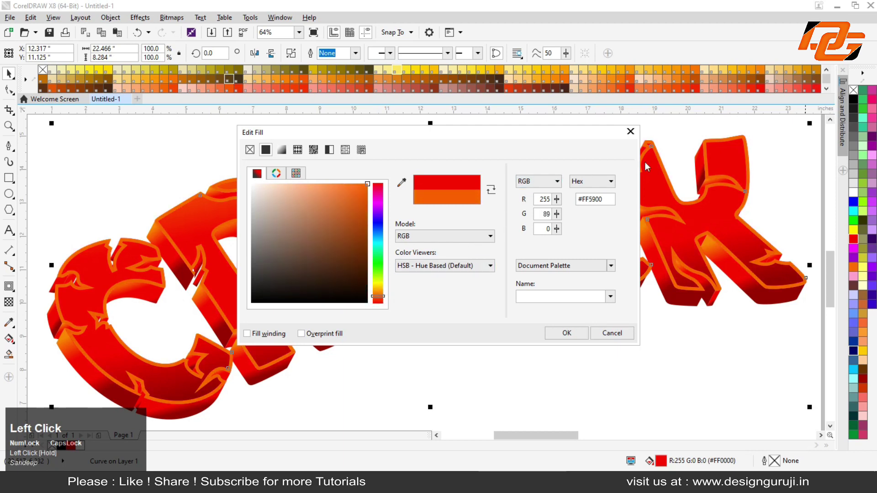
left_click(565, 333)
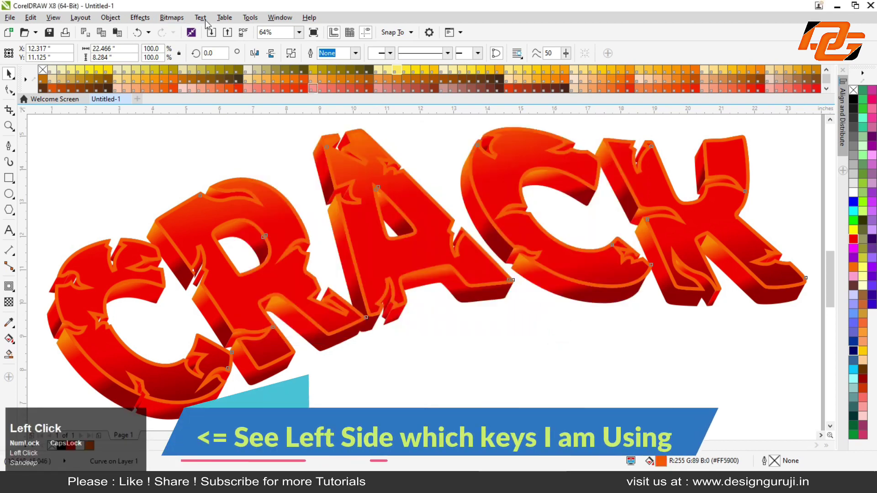
Convert the orange border to a 300 dpi RGB Color (24-bit) bitmap with anti-aliasing and a transparent background
left_click(172, 17)
left_click(194, 28)
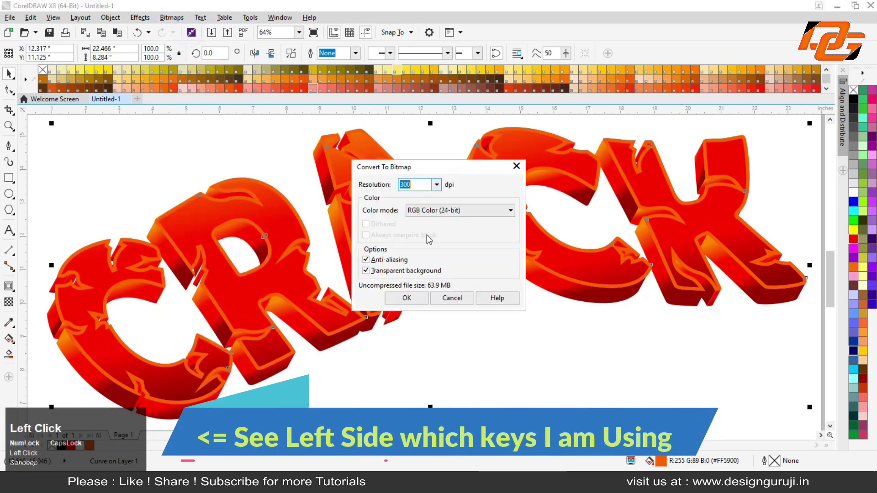
left_click(404, 298)
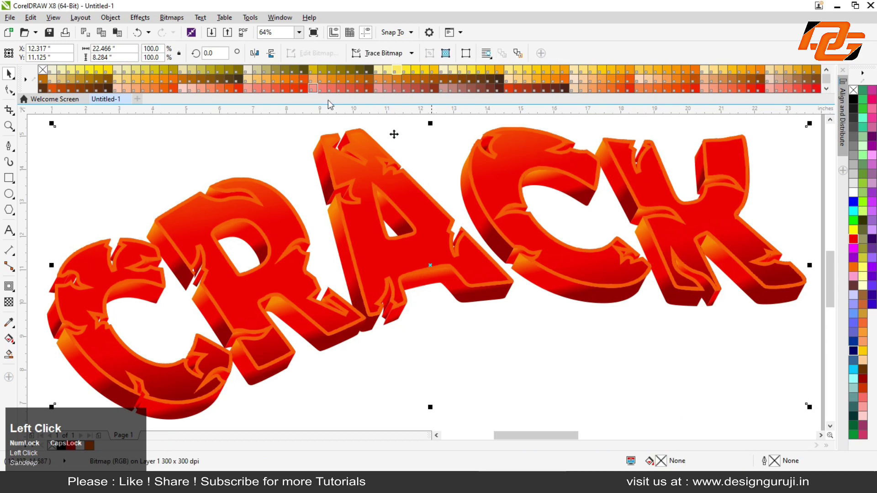
Apply a Gaussian blur with a radius of 29 pixels to the orange border bitmap
left_click(172, 17)
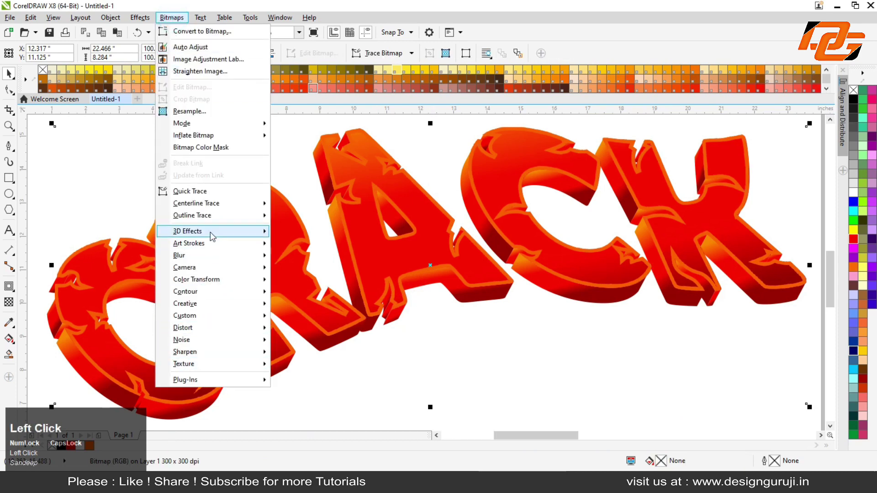
mouse_move(215, 255)
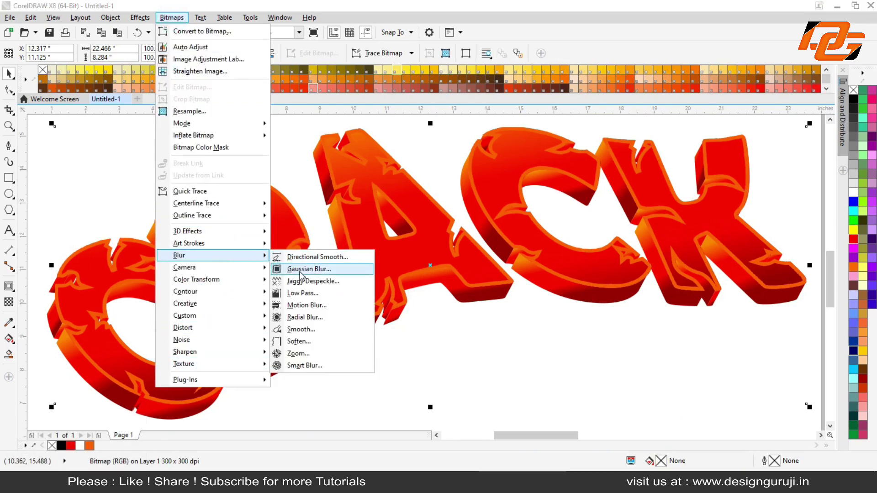
left_click(300, 271)
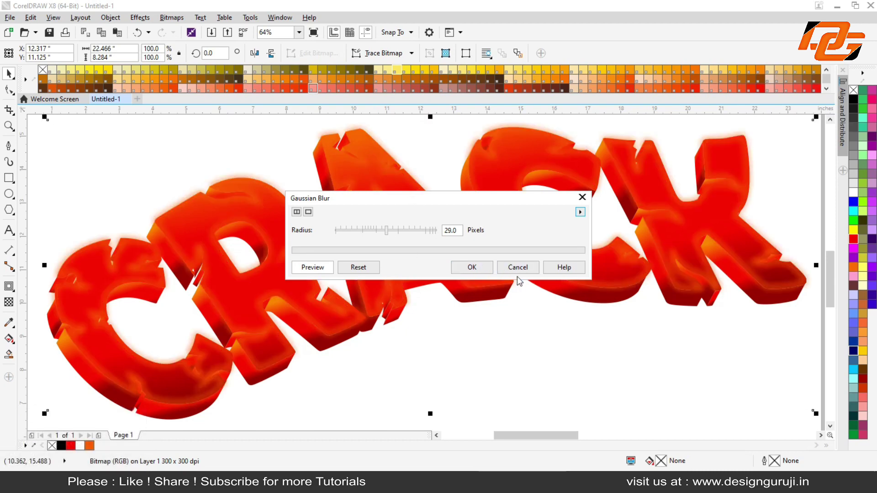
left_click(471, 269)
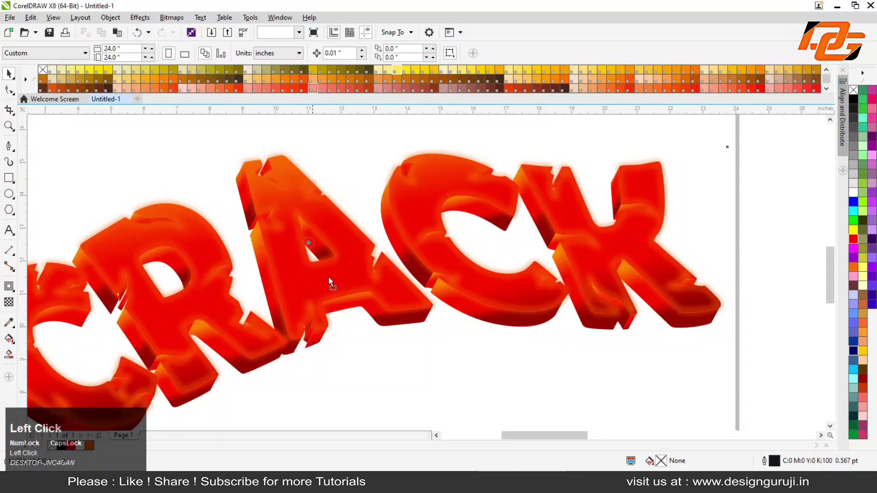
Move the blurred border and the letter faces apart and PowerClip the border inside the CRACK letter faces
left_click_drag(328, 278, 352, 267)
left_click_drag(291, 182, 379, 145)
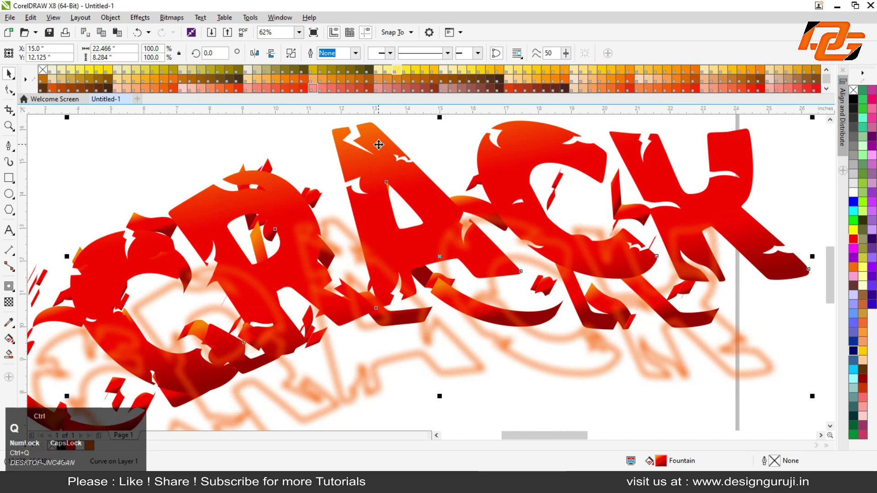
scroll(300, 192, "down", 5)
scroll(300, 192, "up", 3)
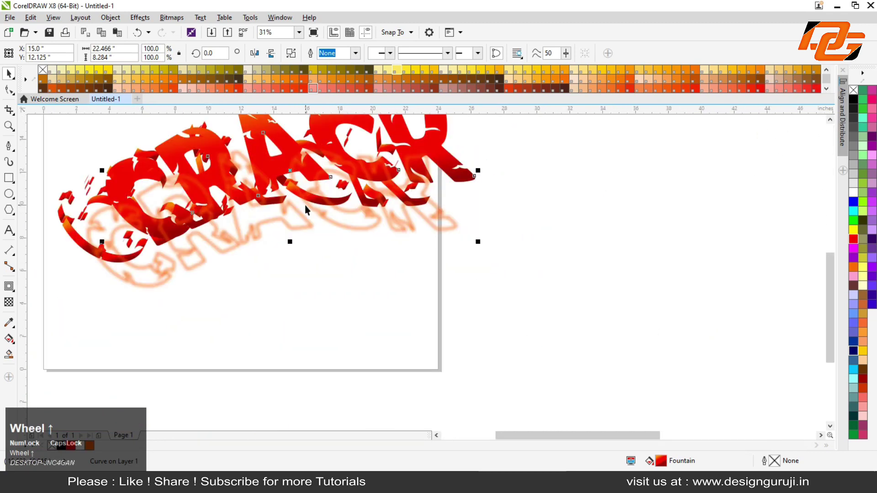
right_click(309, 229)
left_click(348, 163)
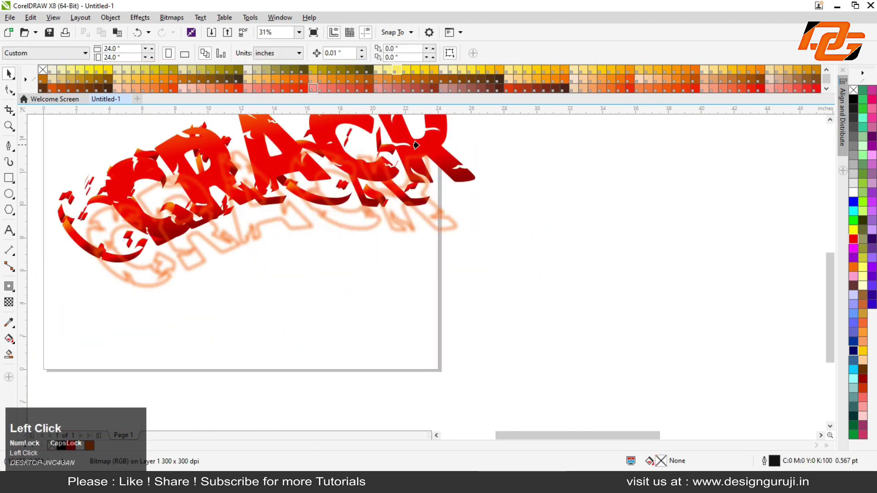
Edit the PowerClip contents, aligning the blurred orange border with the letter outlines, and finish editing
scroll(207, 172, "up", 2)
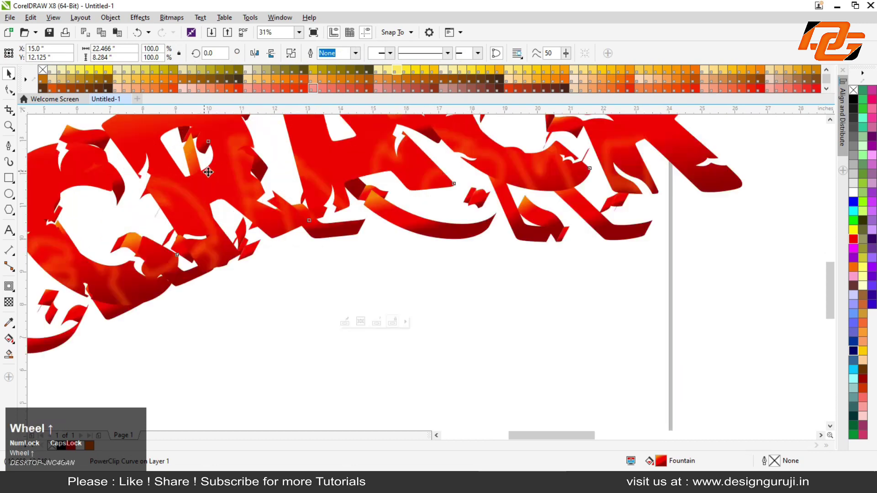
left_click(187, 206)
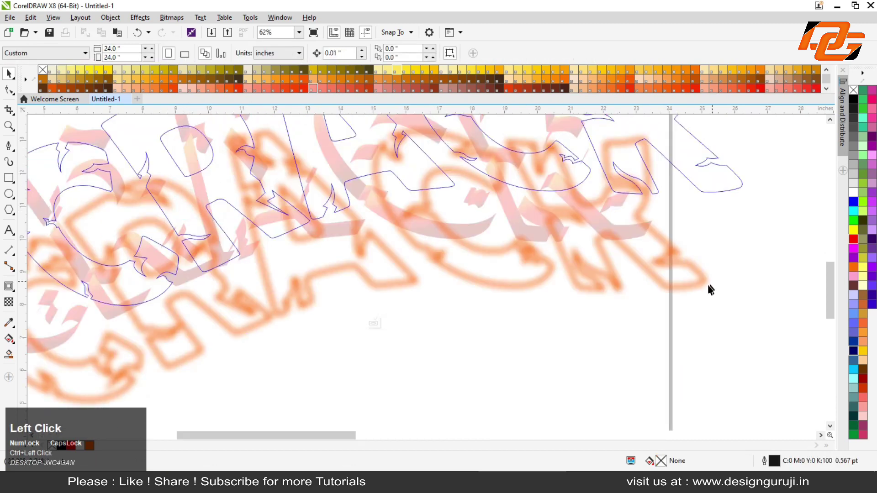
left_click_drag(710, 290, 747, 194)
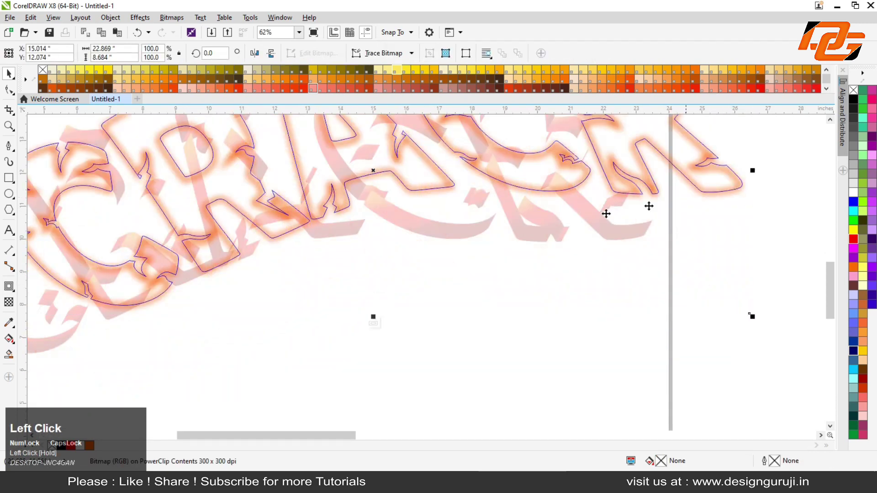
scroll(297, 231, "down", 2)
left_click(335, 284, "ctrl")
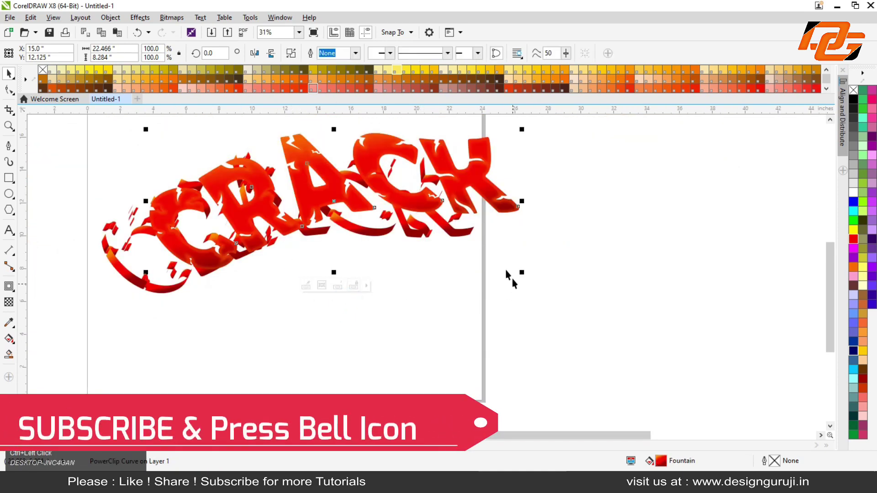
Realign the letter faces with the extrusion and fill the extrusion group with solid #CC3300
left_click(356, 226, "shift")
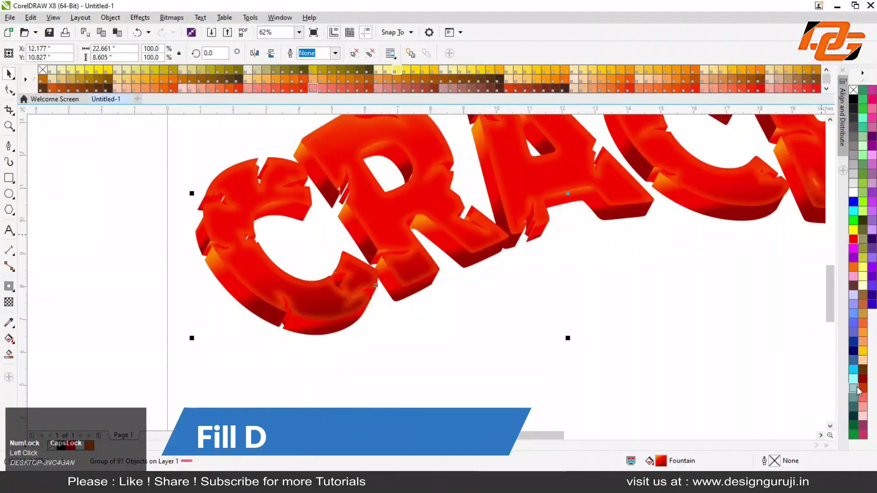
left_click(862, 387)
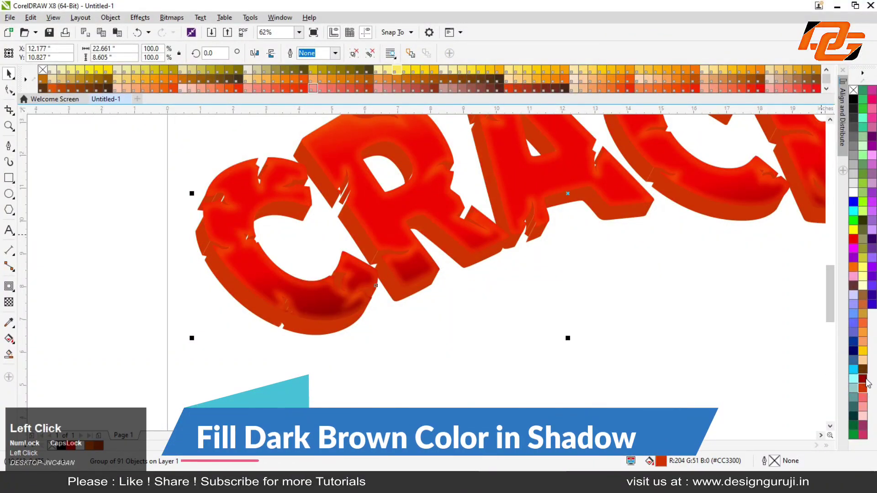
Fill the extrusion group of the CRACK lettering with dark red #990000
left_click(469, 340)
scroll(255, 171, "down", 2)
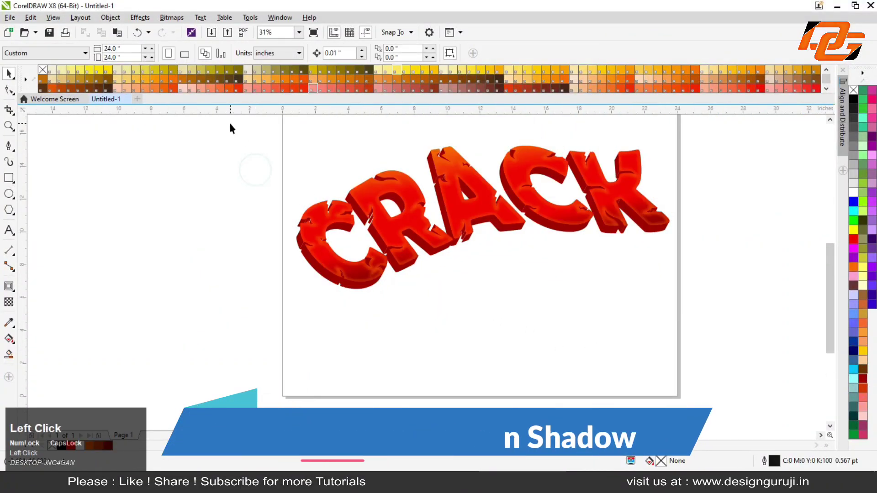
left_click_drag(229, 127, 809, 361)
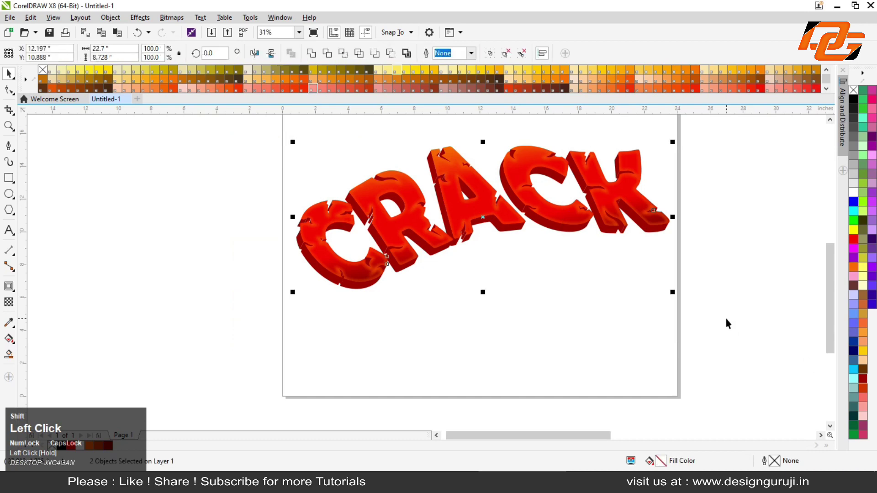
key("shift+F2")
left_click(505, 342)
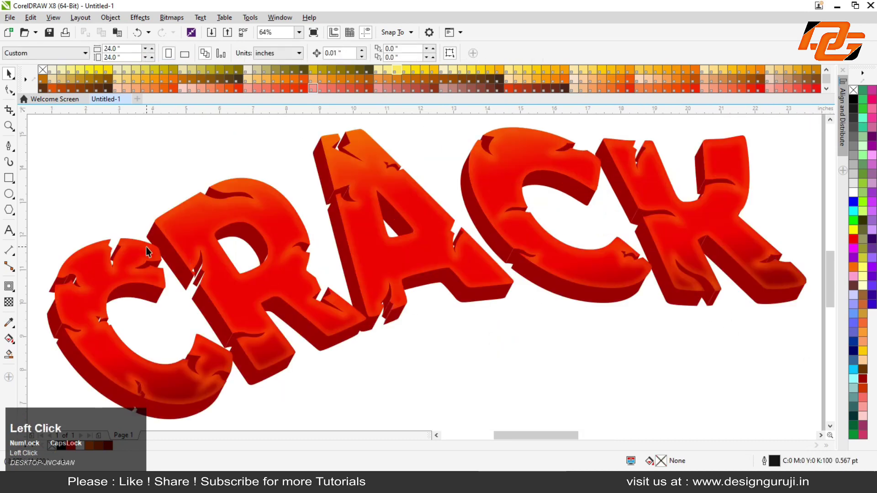
scroll(102, 238, "up", 2)
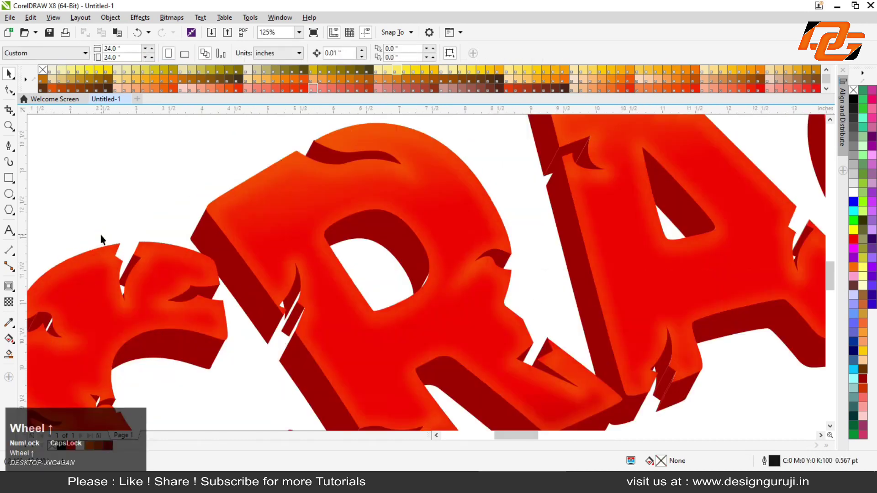
scroll(268, 263, "down", 2)
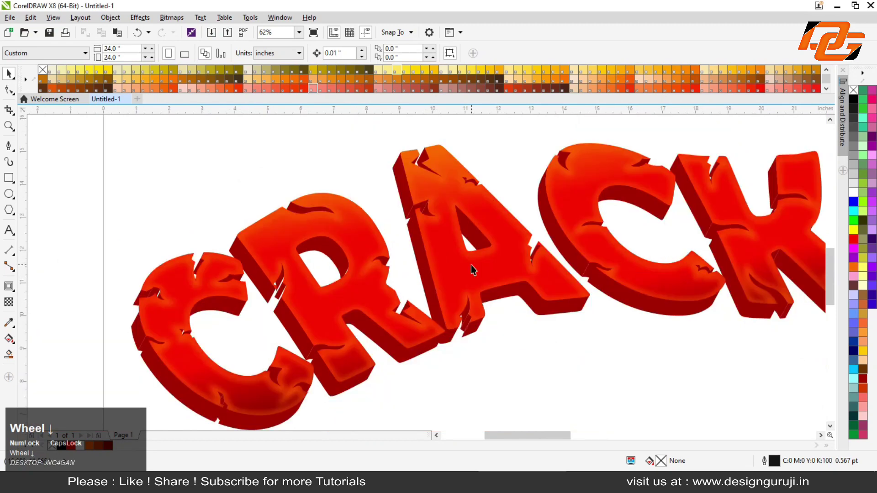
scroll(236, 367, "up", 2)
left_click(319, 226)
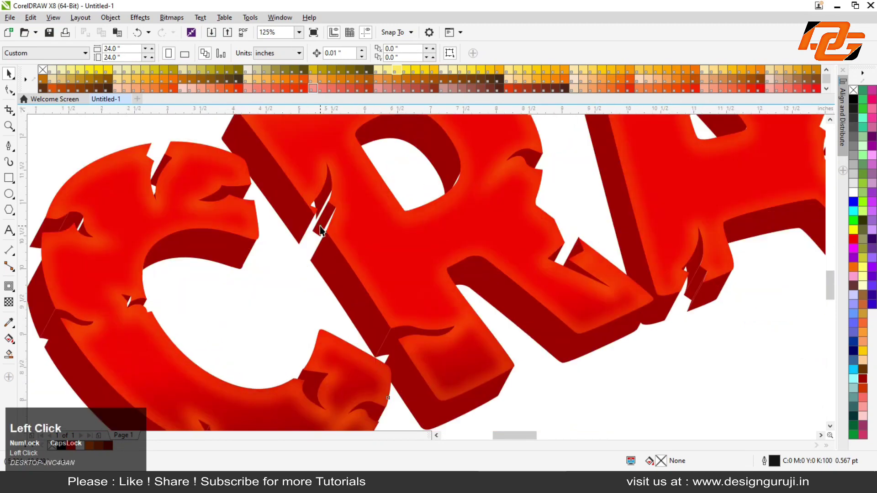
scroll(366, 232, "down", 2)
scroll(199, 229, "up", 4)
scroll(198, 229, "up", 1)
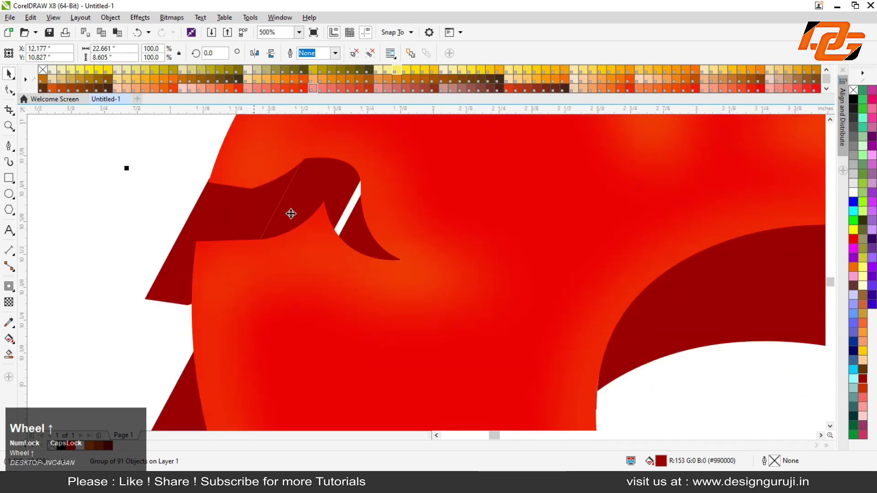
left_click_drag(363, 210, 118, 221)
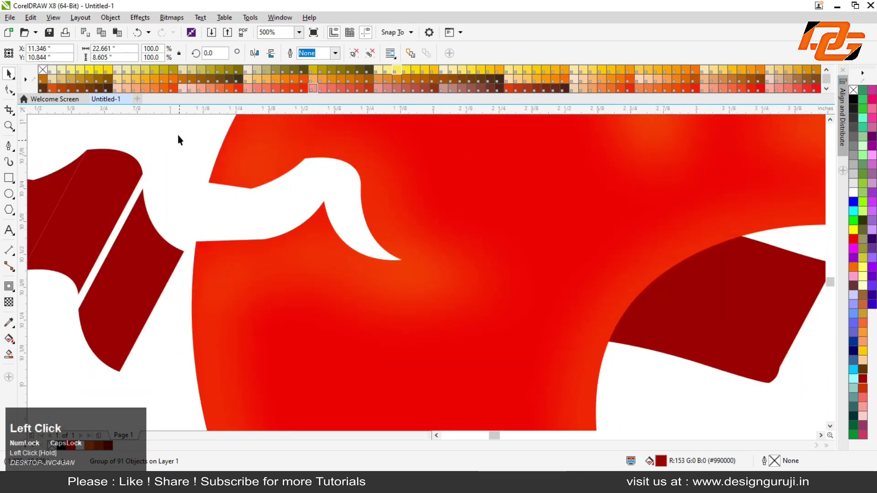
left_click_drag(178, 136, 502, 327)
scroll(287, 196, "down", 2)
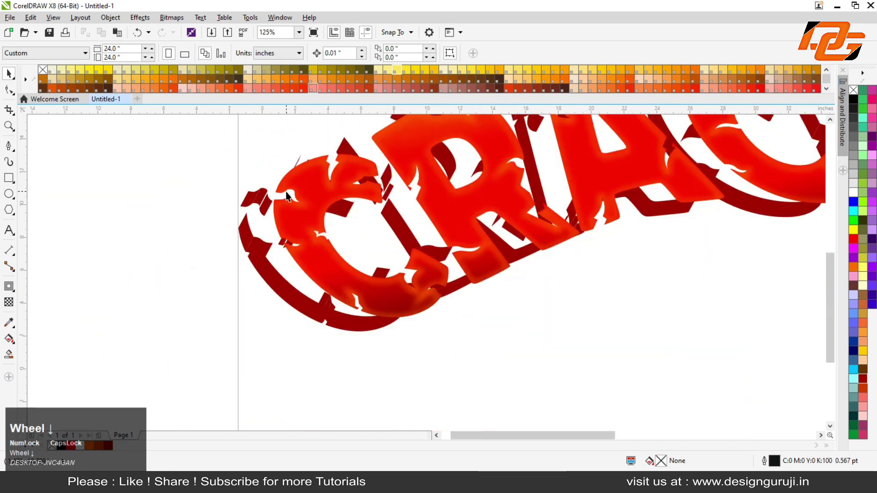
scroll(286, 195, "down", 2)
key("ctrl+a")
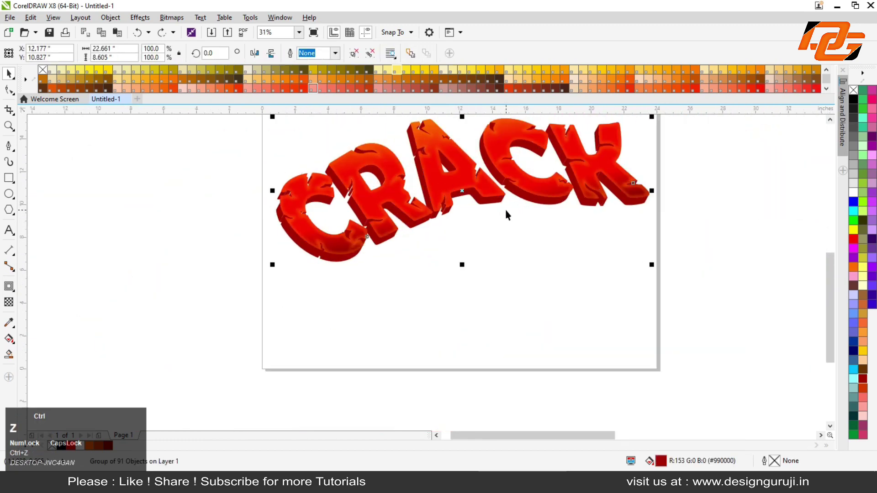
left_click(585, 244)
left_click_drag(205, 322, 668, 173)
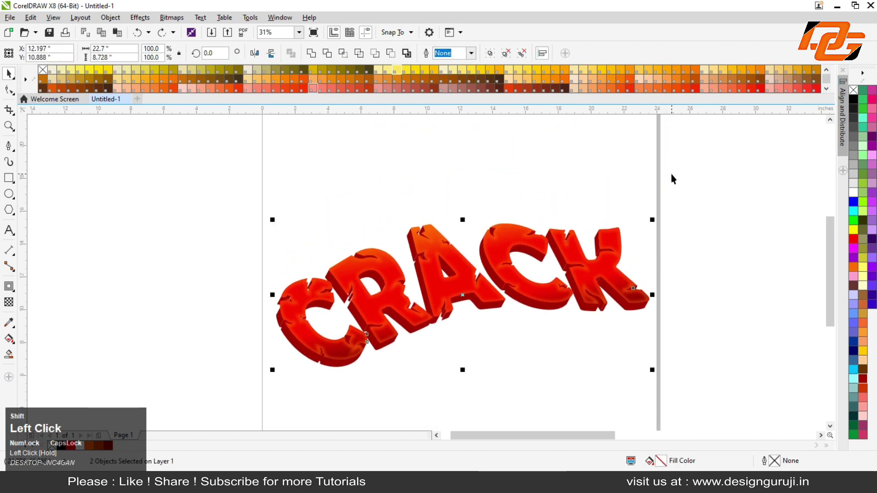
key("shift+F2")
left_click(560, 359)
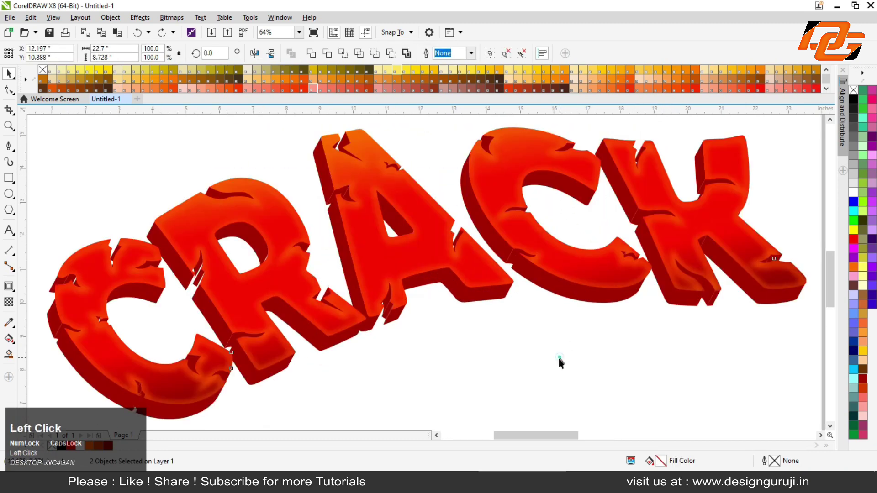
left_click(514, 330)
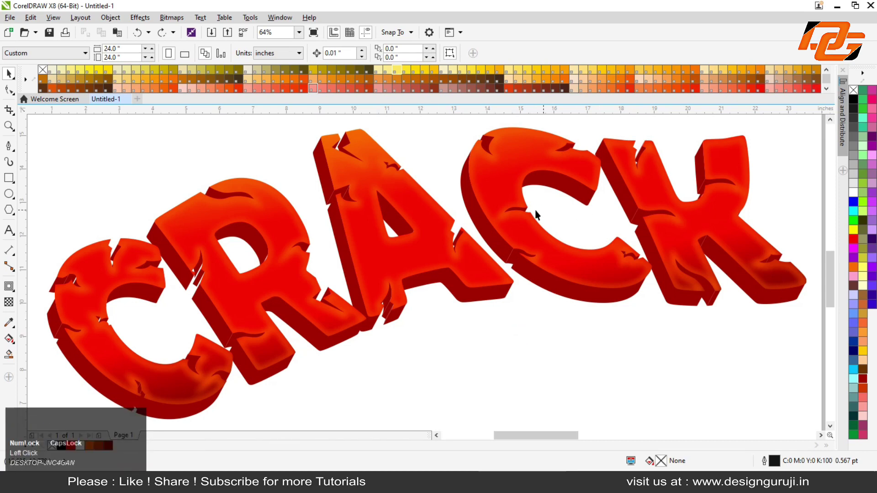
Draw a grey #B3B3B3 rectangle about 26.4 × 13.6 inches around the CRACK lettering and send it to the back of the page
scroll(495, 214, "down", 3)
left_click(8, 178)
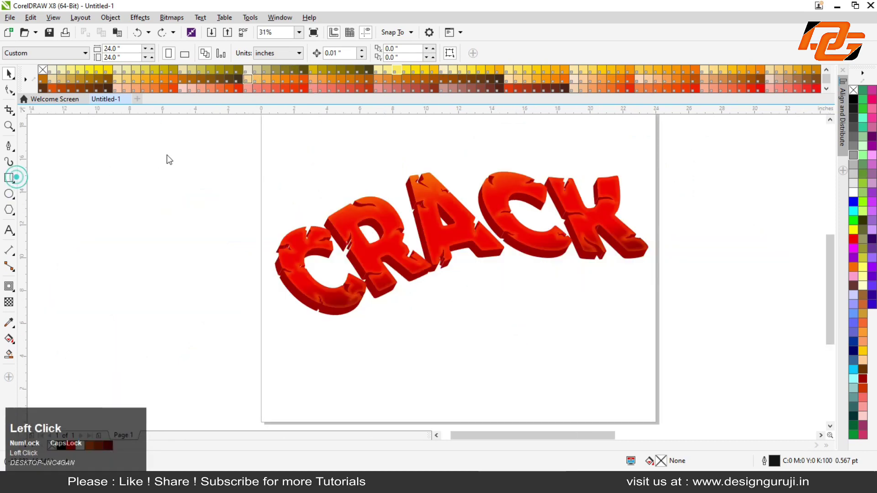
left_click_drag(260, 123, 694, 345)
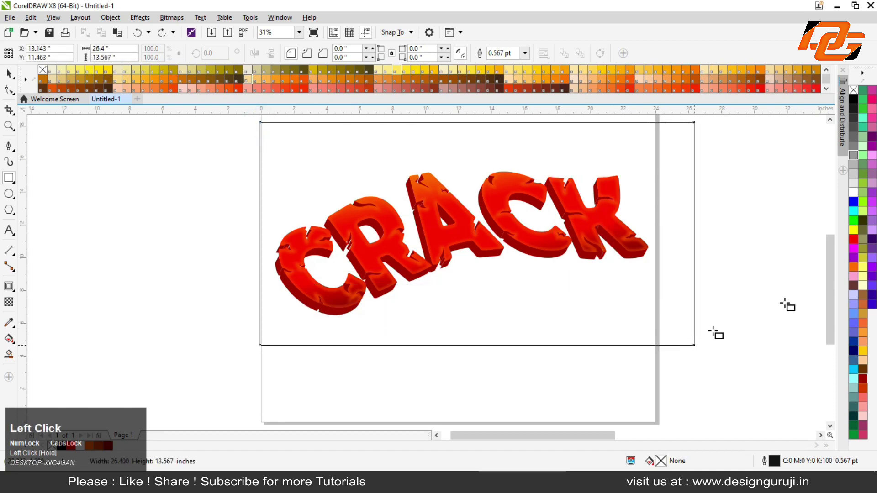
left_click(856, 165)
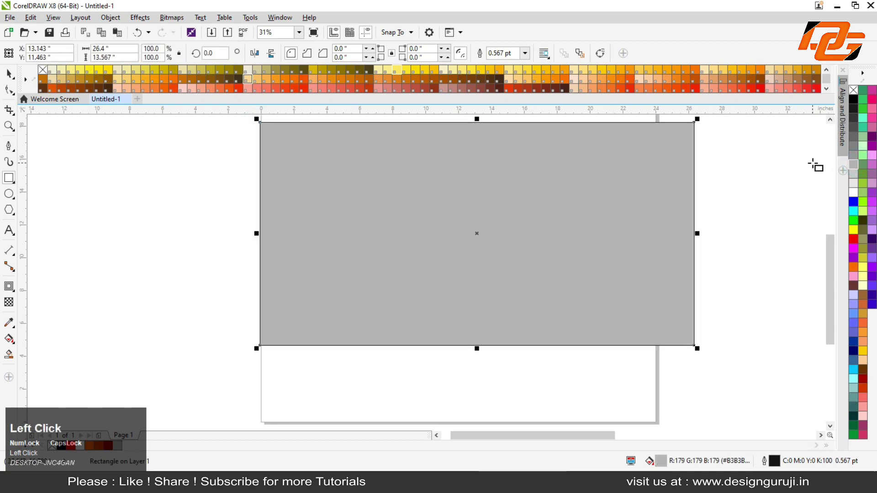
right_click(571, 157)
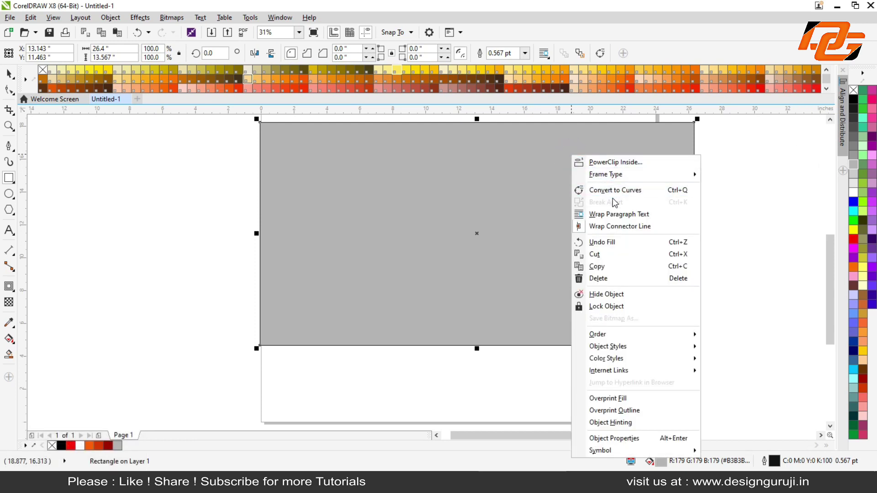
left_click(631, 335)
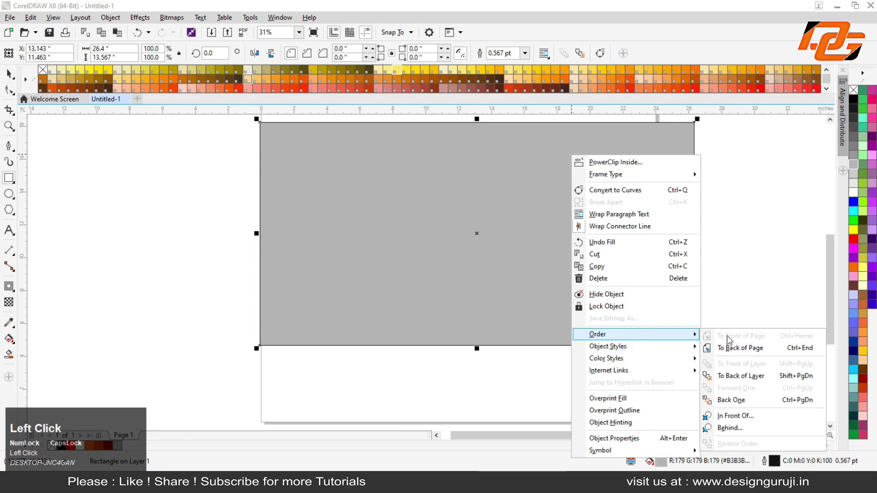
left_click(743, 350)
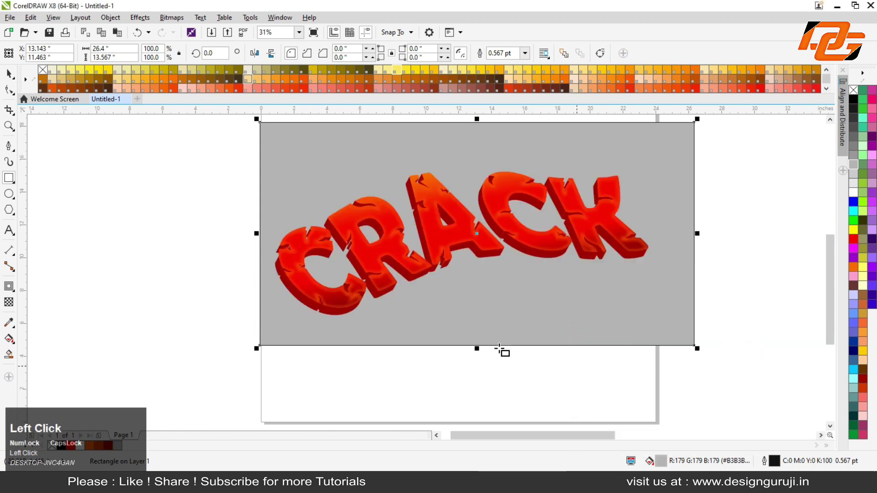
Recolor the background rectangle to lighter grey #CCCCCC and shift it so the lettering sits centered over it
left_click(9, 73)
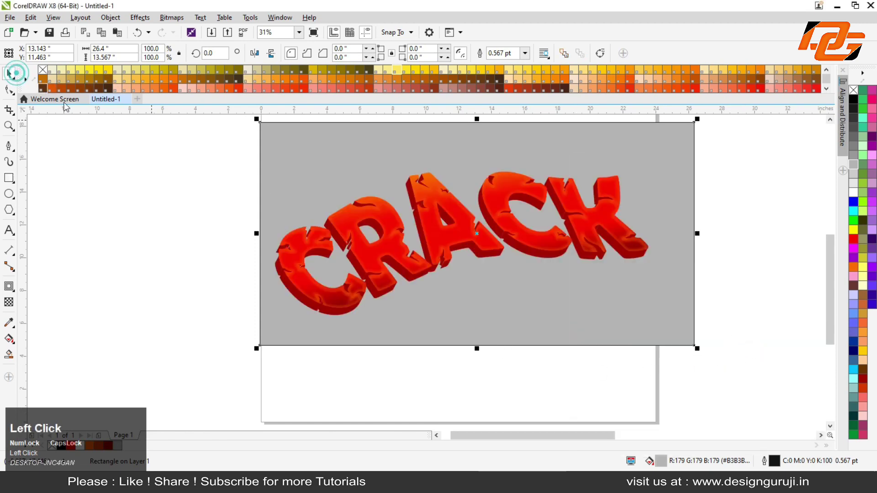
left_click(852, 176)
left_click_drag(570, 299, 547, 303)
Place a copy of the CRACK letter faces below the original lettering and fill the copy with black #000000
scroll(443, 245, "up", 3)
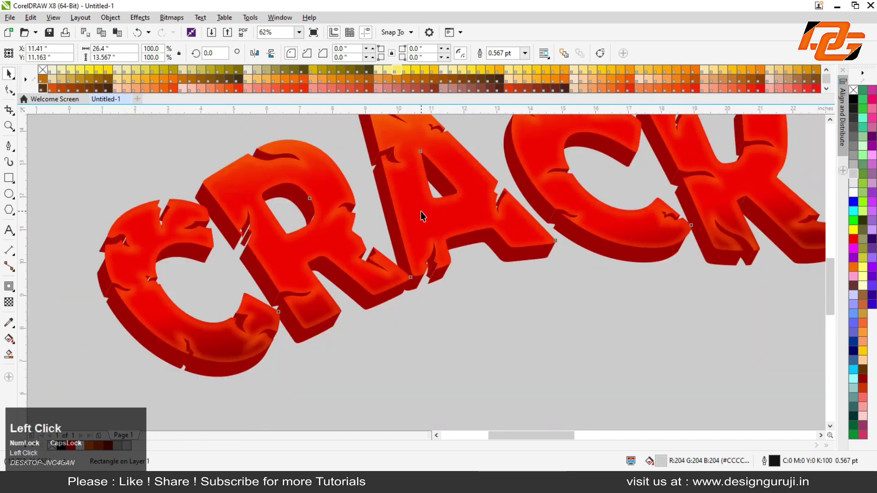
left_click(420, 212)
scroll(420, 212, "down", 2)
left_click_drag(421, 212, 421, 287)
right_click(421, 287)
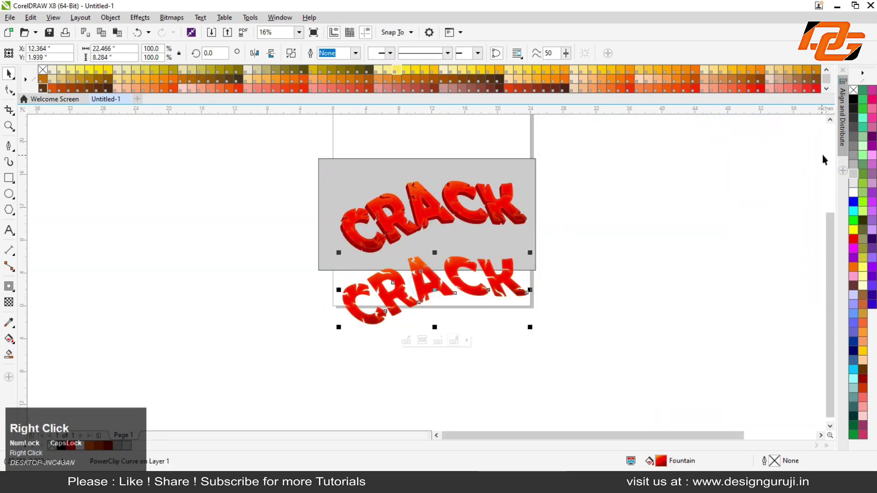
left_click(852, 99)
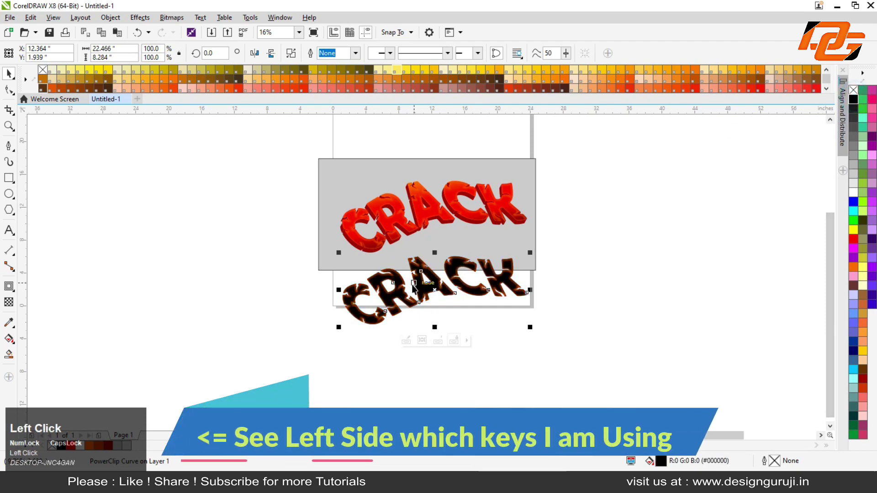
Edit the black copy's PowerClip contents, move the blurred orange border out of the letters, and finish editing
left_click(403, 293)
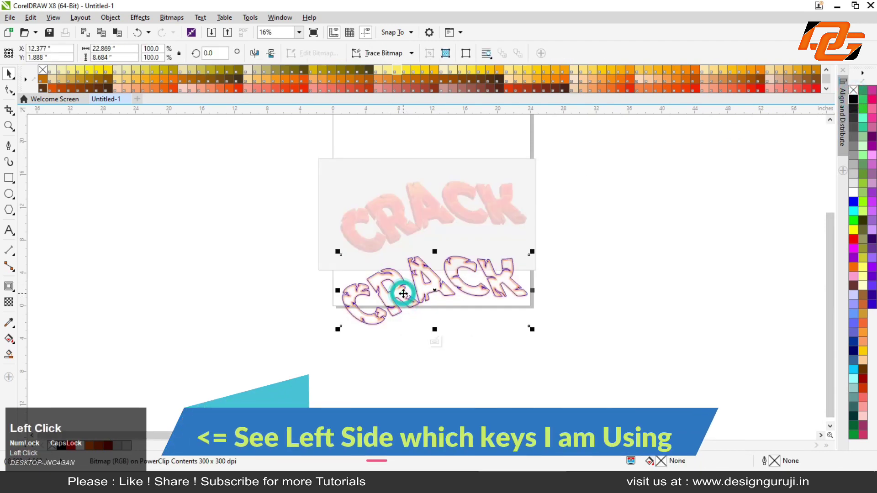
left_click_drag(403, 293, 681, 307)
left_click(419, 335)
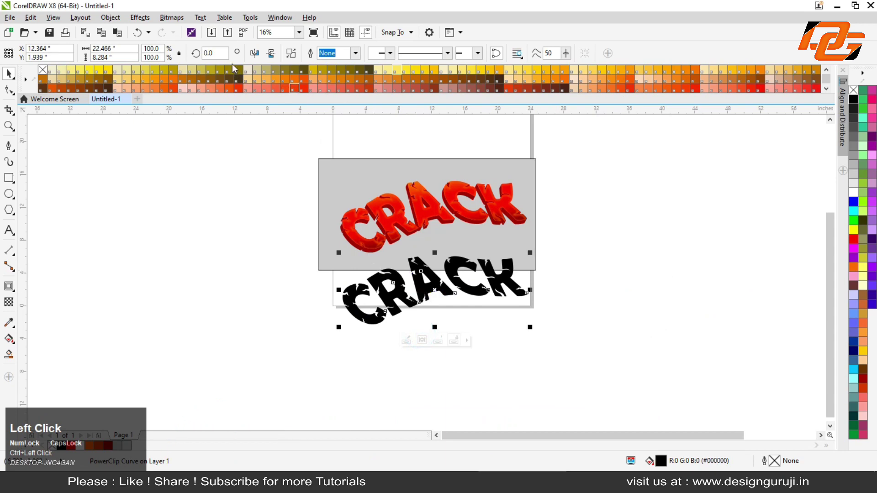
Convert the black CRACK copy to a 300 dpi RGB bitmap with anti-aliasing and a transparent background
left_click(171, 18)
left_click(190, 30)
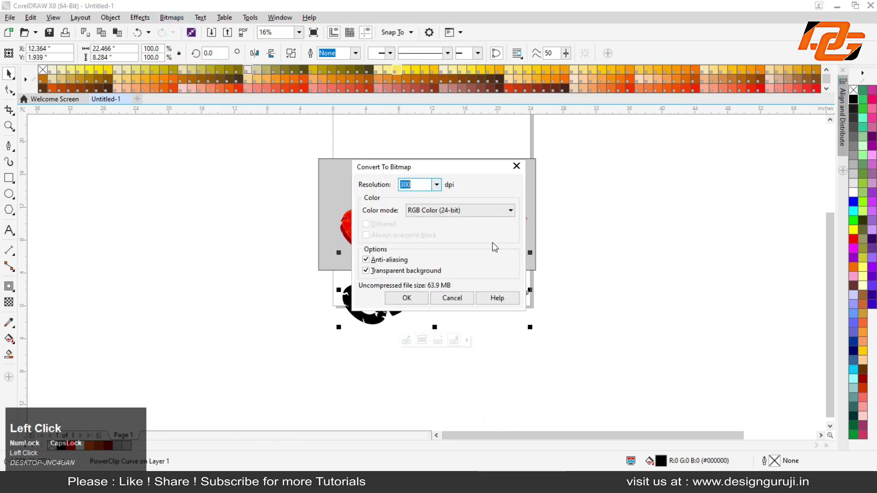
left_click(407, 298)
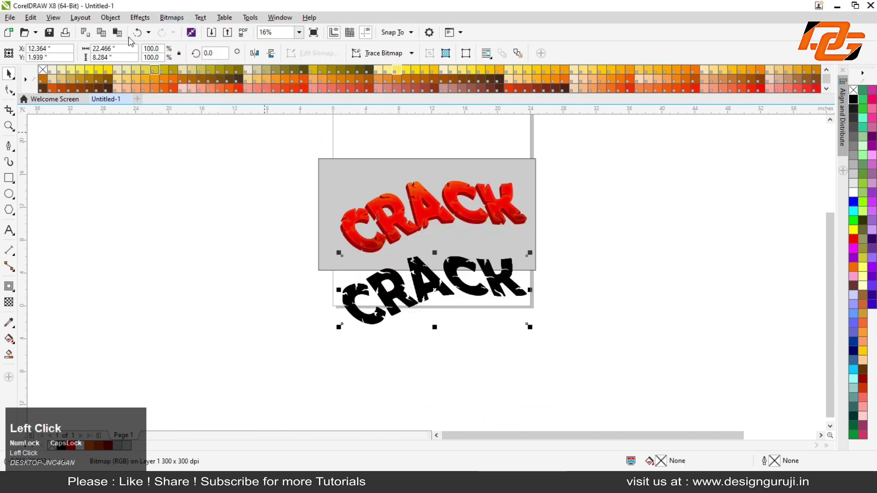
Apply a Gaussian blur with a radius of 58 pixels to the black CRACK bitmap
left_click(137, 18)
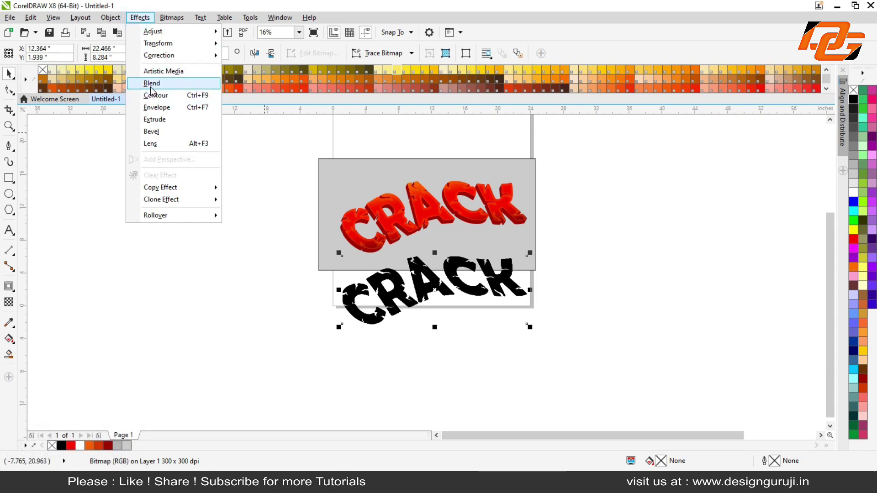
left_click(172, 17)
left_click(172, 17)
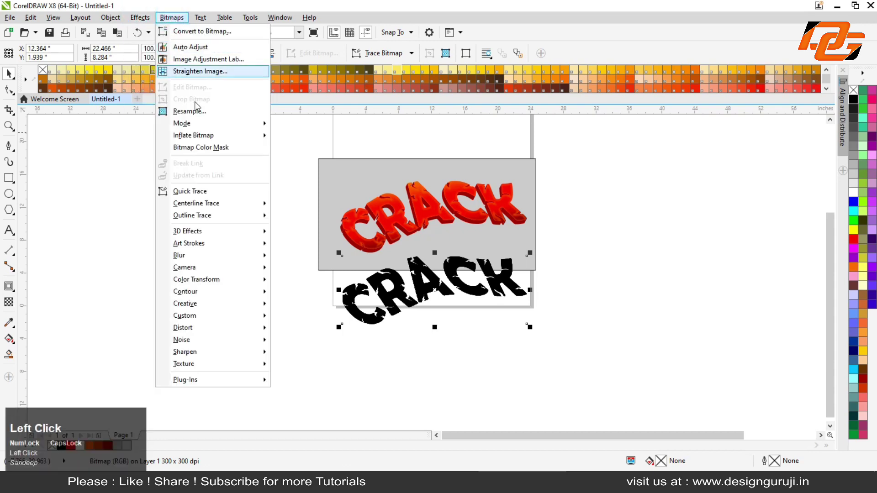
mouse_move(212, 255)
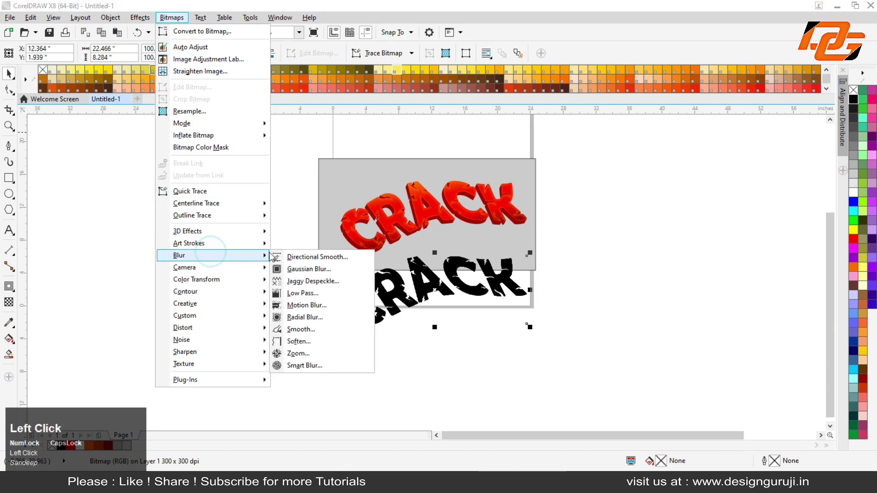
left_click(309, 269)
left_click(319, 268)
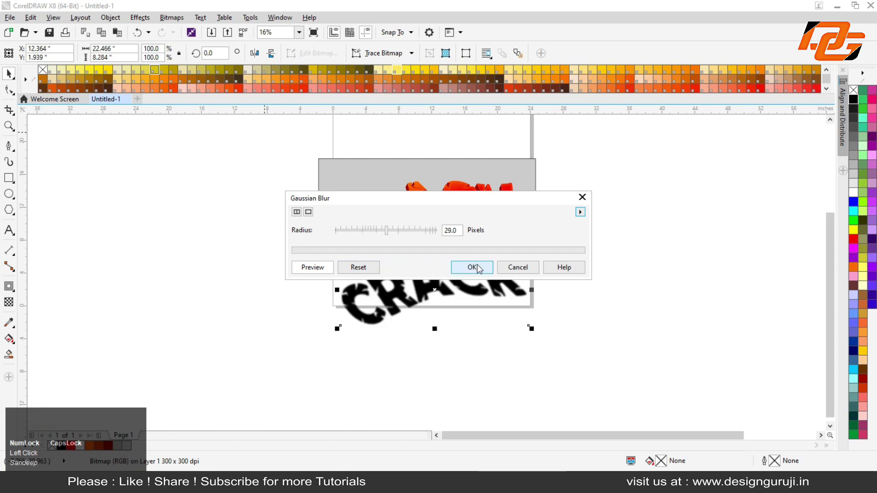
left_click_drag(386, 230, 403, 232)
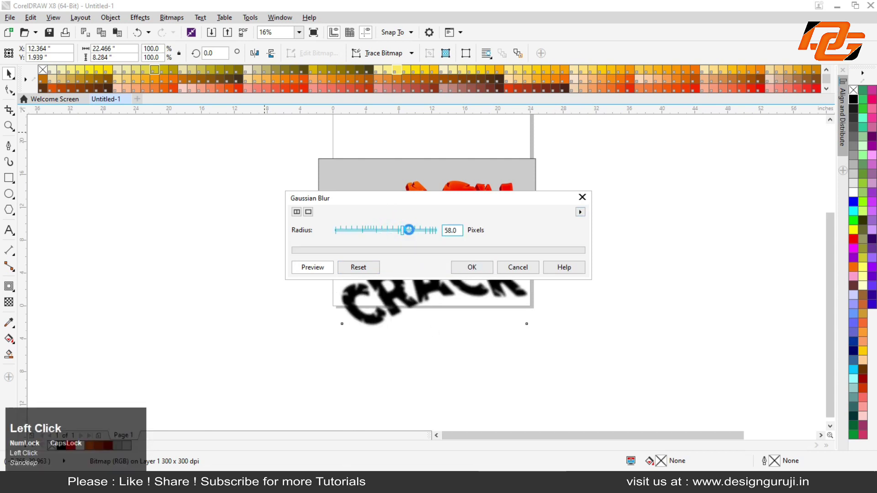
left_click(461, 266)
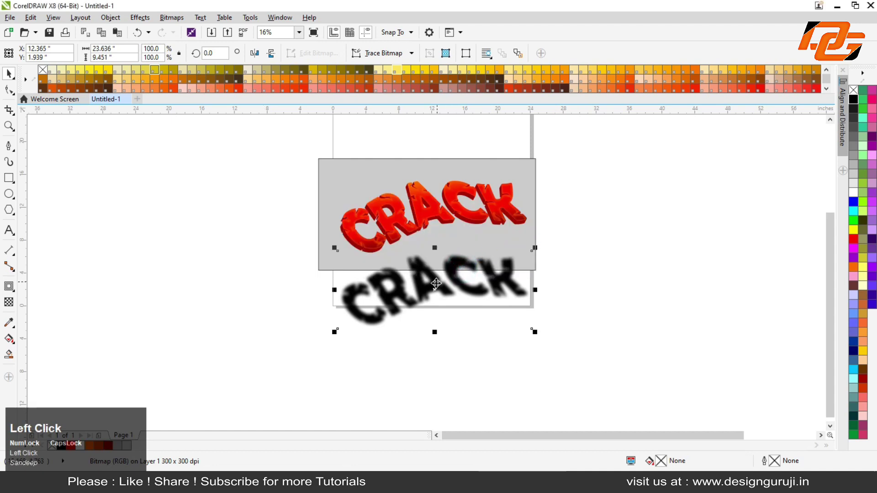
Move the blurred black shadow up onto the CRACK lettering and order it behind the letters, directly above the grey background
left_click_drag(436, 285, 434, 223)
scroll(431, 234, "up", 2)
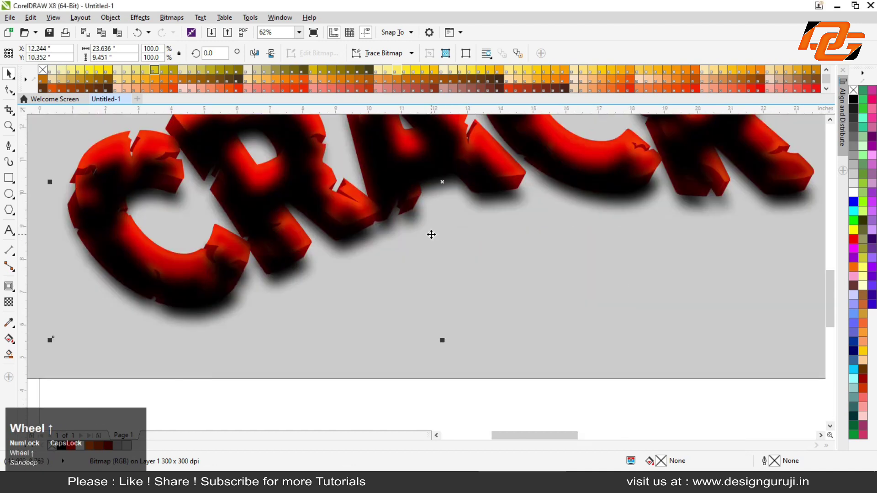
key("ctrl+Page_Down")
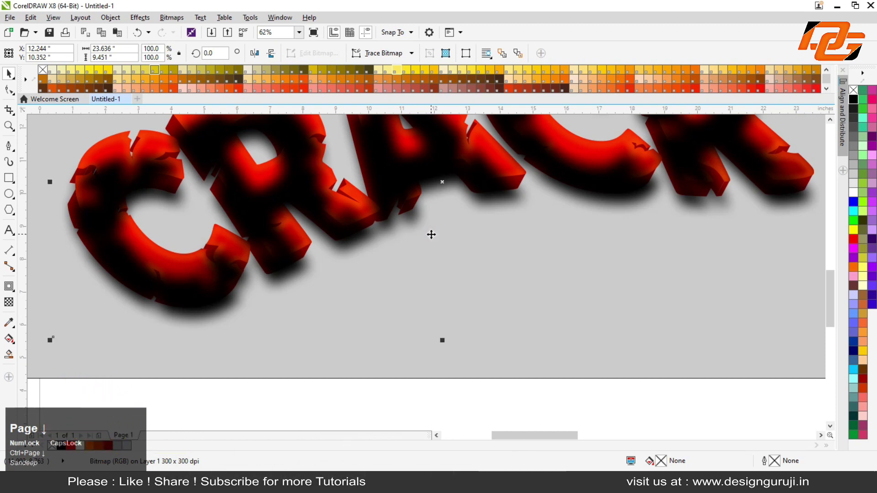
key("ctrl+End")
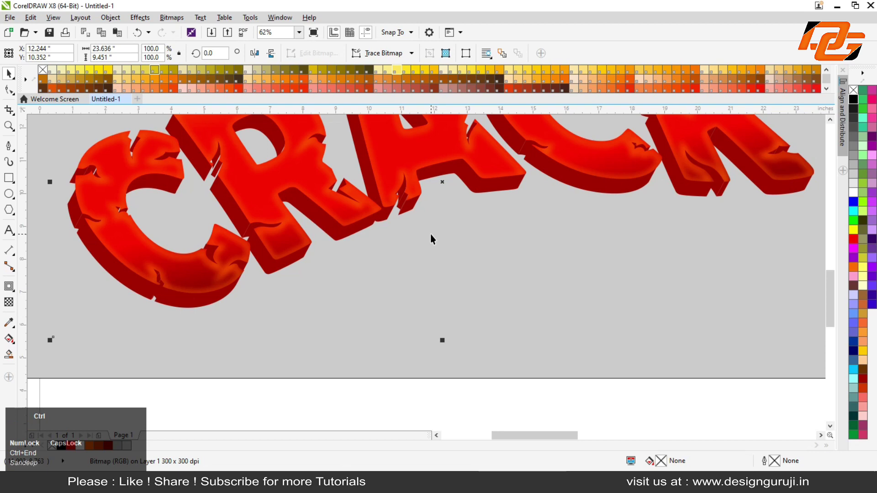
key("ctrl+Page_Up")
scroll(431, 235, "down", 2)
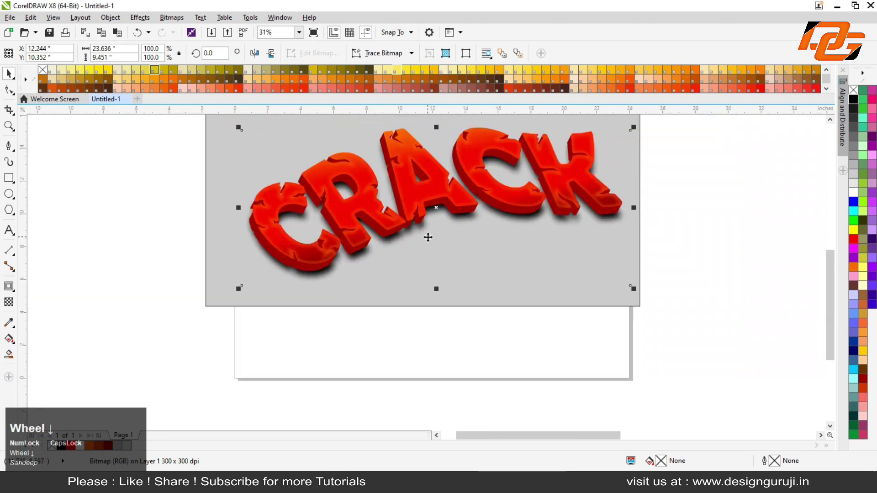
Nudge the blurred shadow bitmap about 0.33 inches to the left beneath the CRACK lettering
left_click(500, 279)
left_click(601, 298)
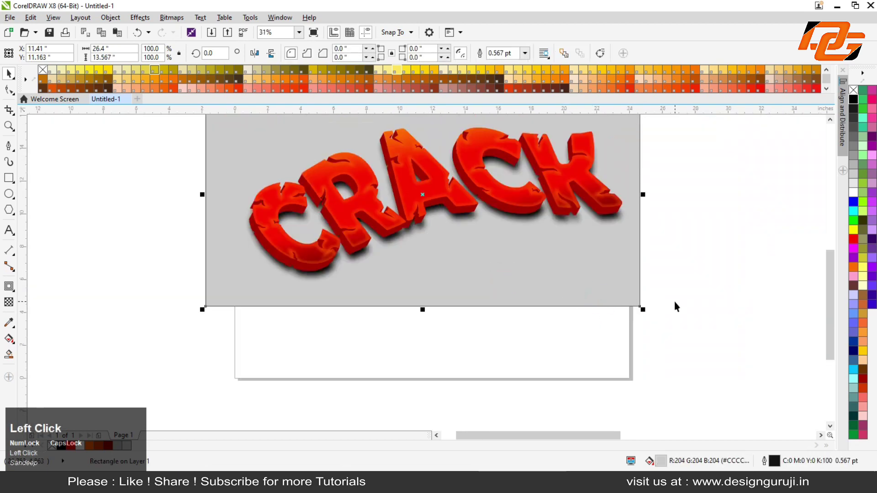
key("shift+F2")
left_click(772, 284)
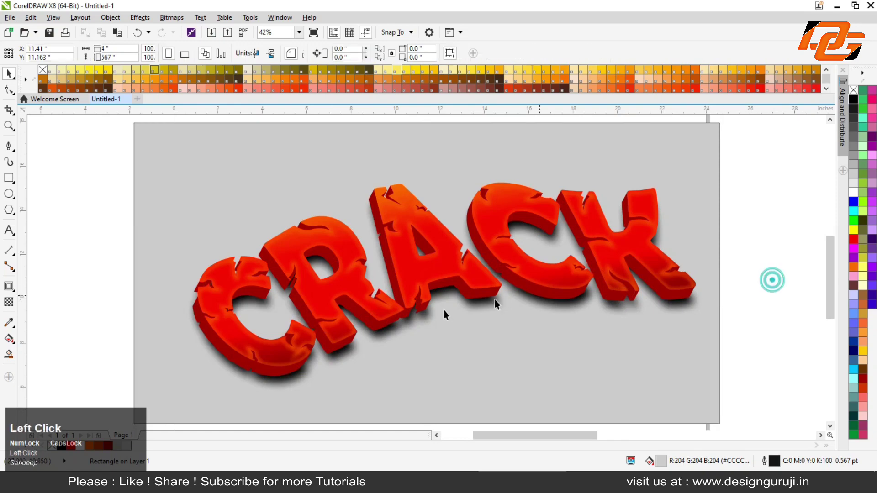
left_click(303, 364)
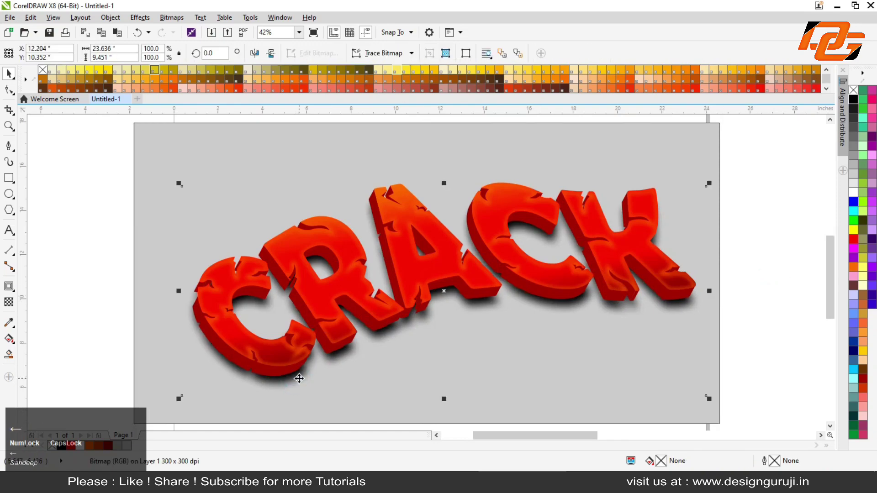
key("Left")
key("Left")
key("Left")
key("Left")
key("Left")
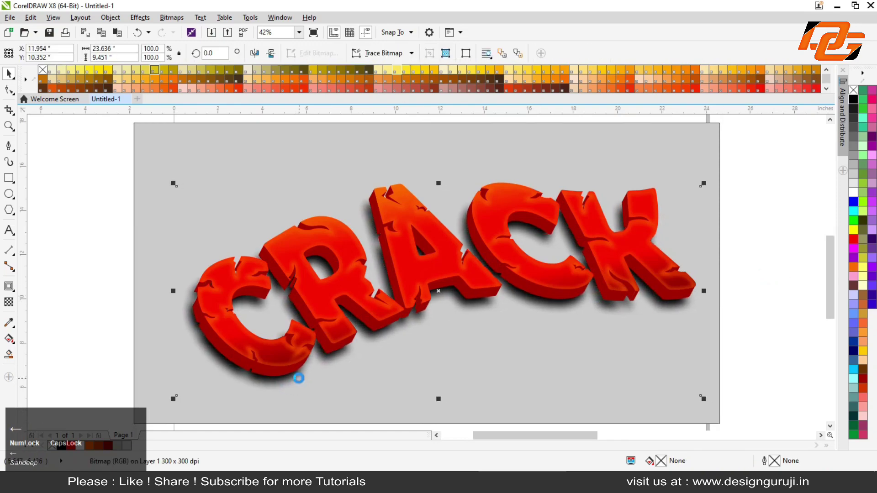
key("Left")
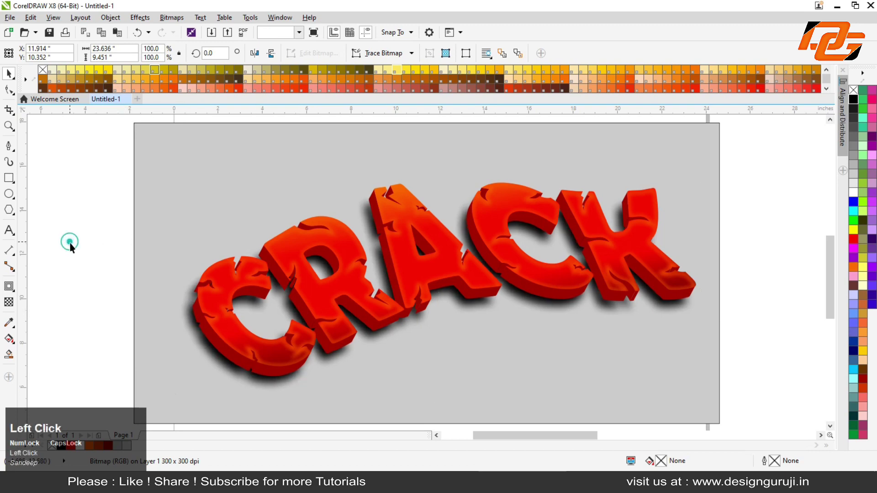
left_click(69, 243)
Preview the CRACK artwork full screen, framed on the grey background rectangle, and return to the drawing
scroll(217, 271, "up", 1)
scroll(264, 288, "down", 2)
left_click(241, 192)
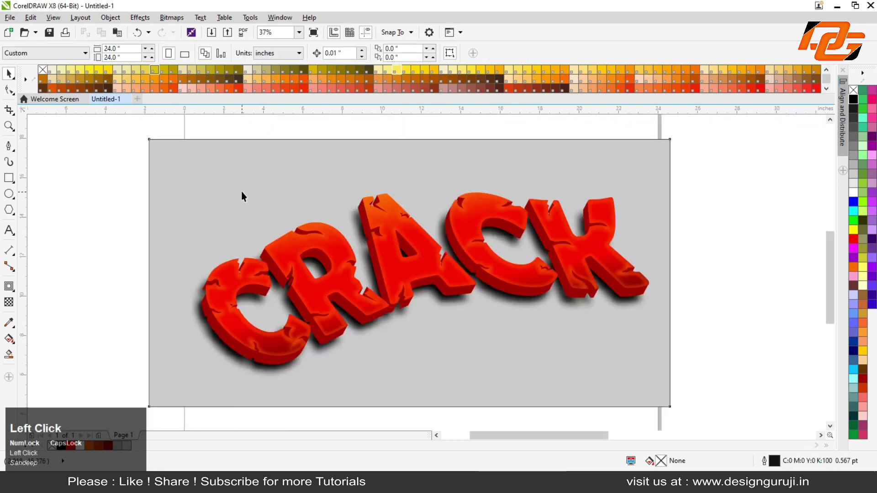
key("shift+F2")
key("F9")
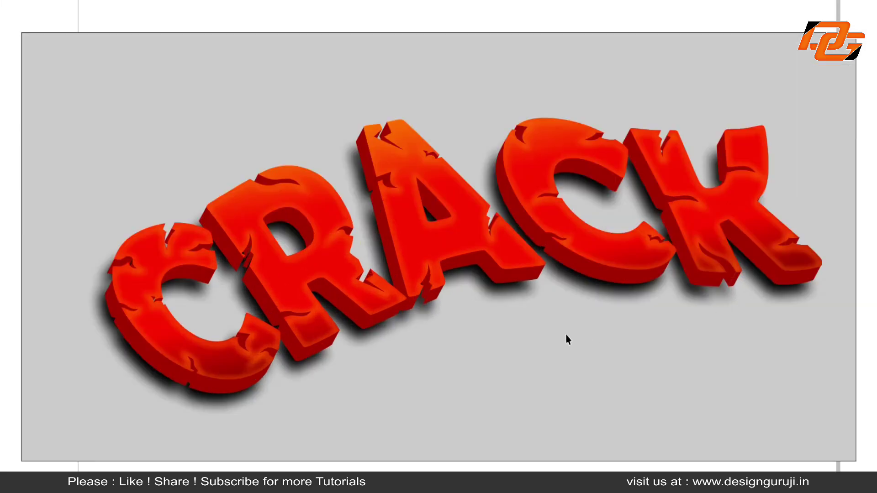
left_click(441, 363)
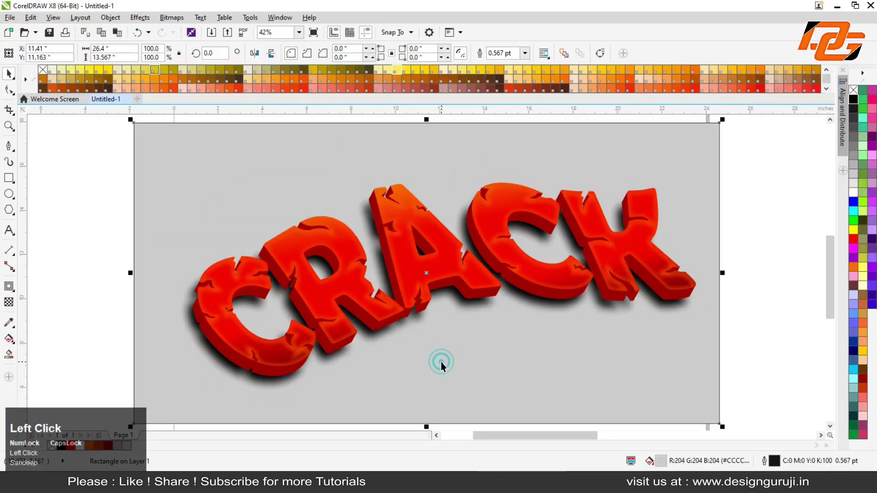